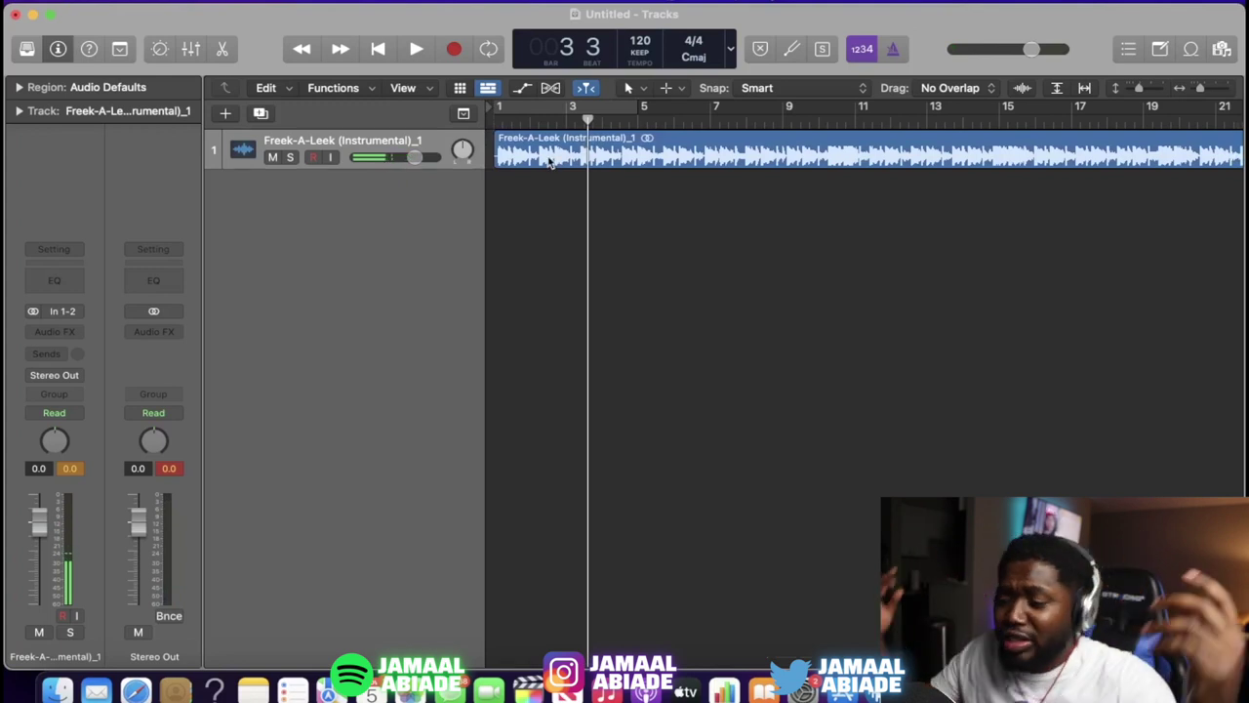
Step: Return the playhead to bar 1 and turn on Flex in Polyphonic (Auto) mode for the Freek-A-Leek (Instrumental)_1 track
key("Return")
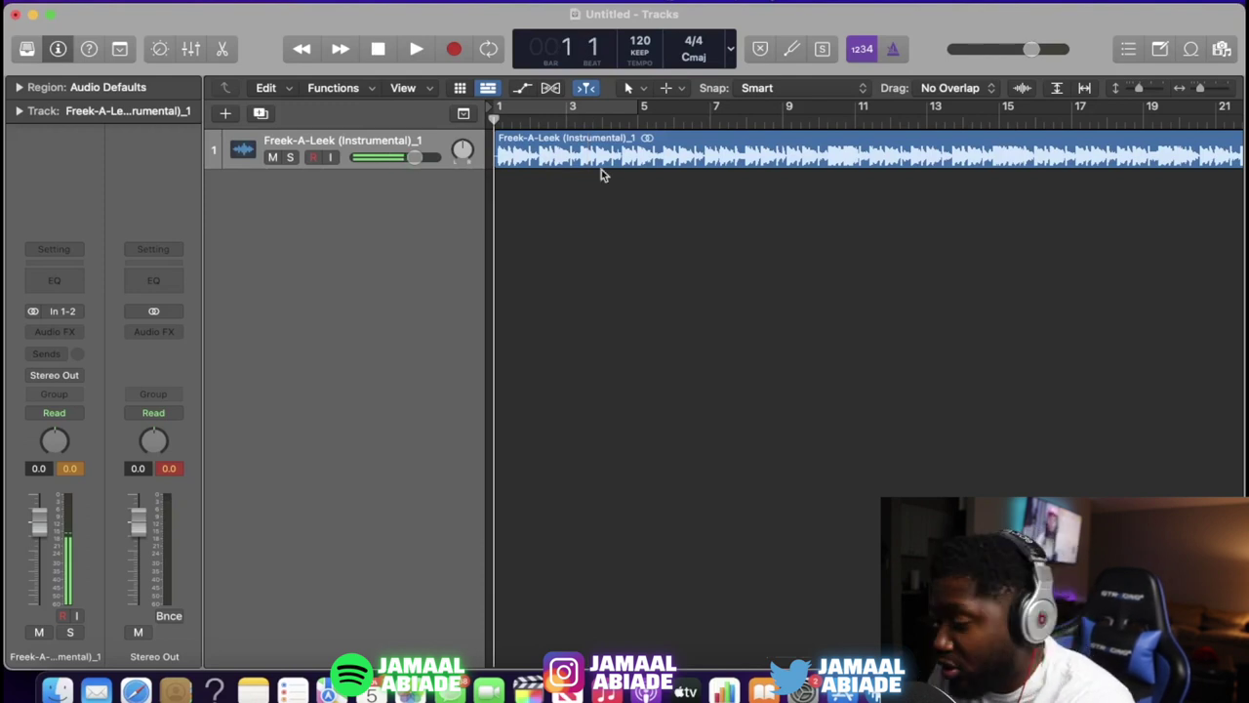
left_click(550, 86)
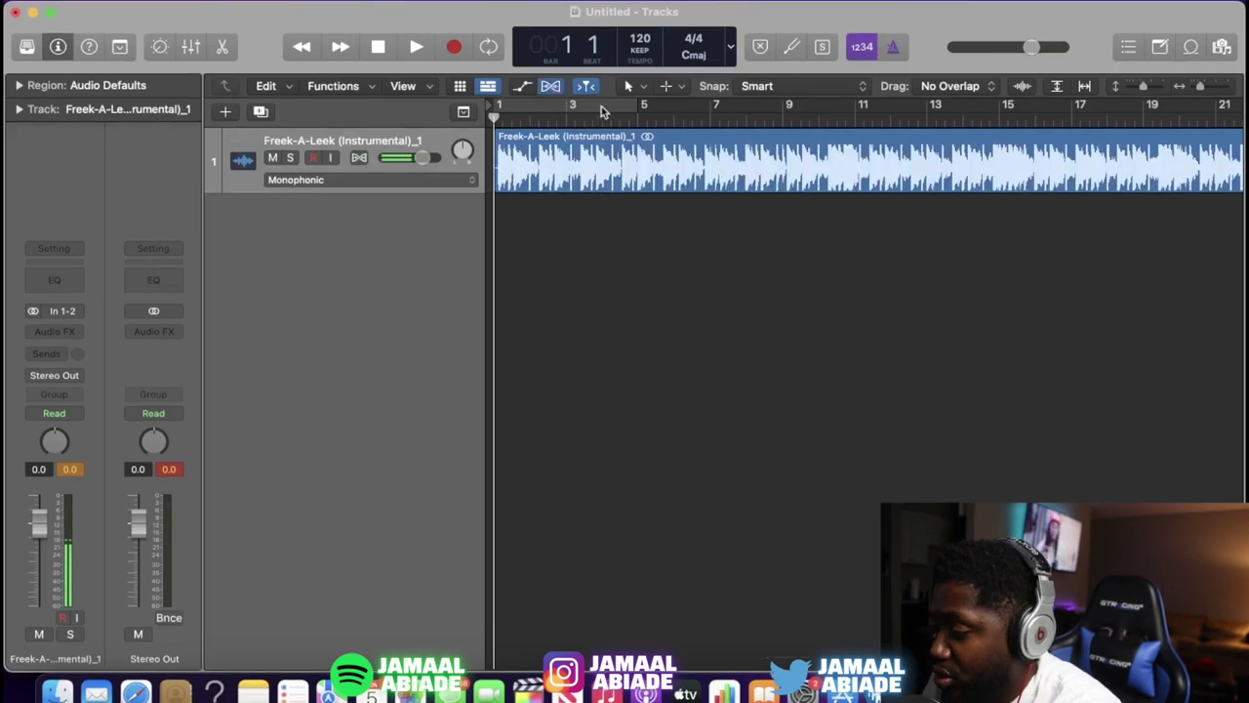
left_click(357, 158)
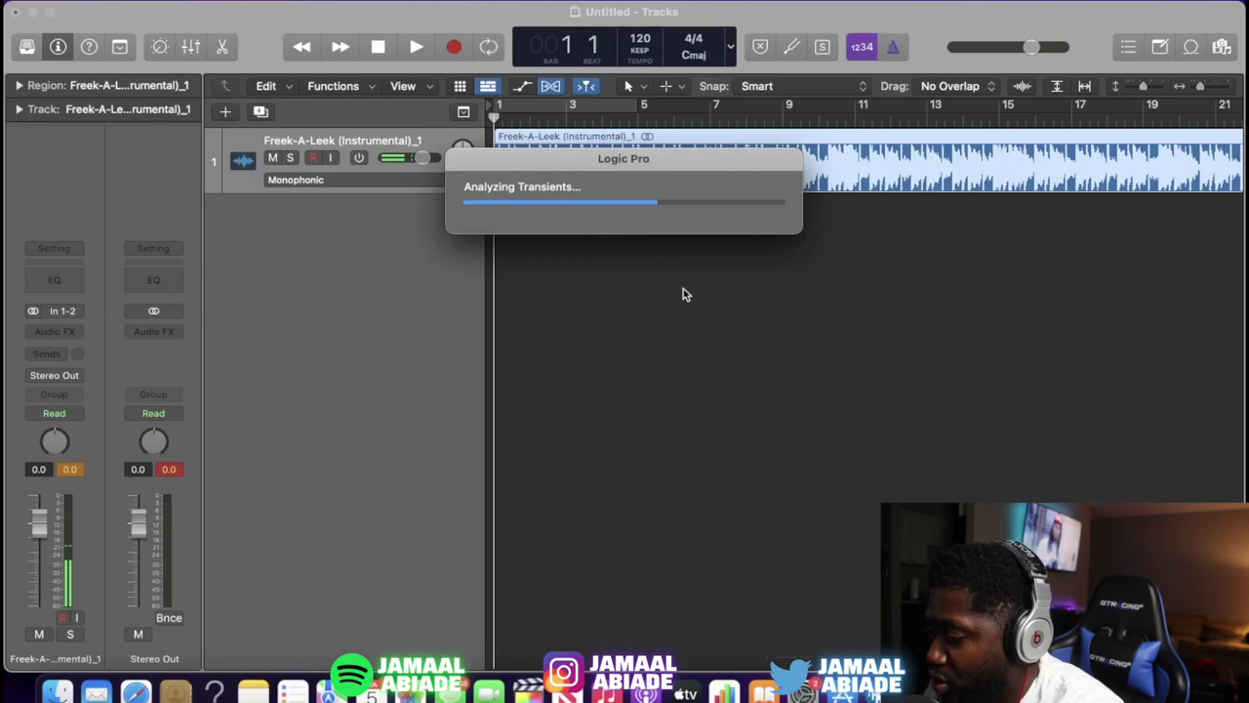
Step: Audition the opening bars of the instrumental and slice its region at the flex markers
key("space")
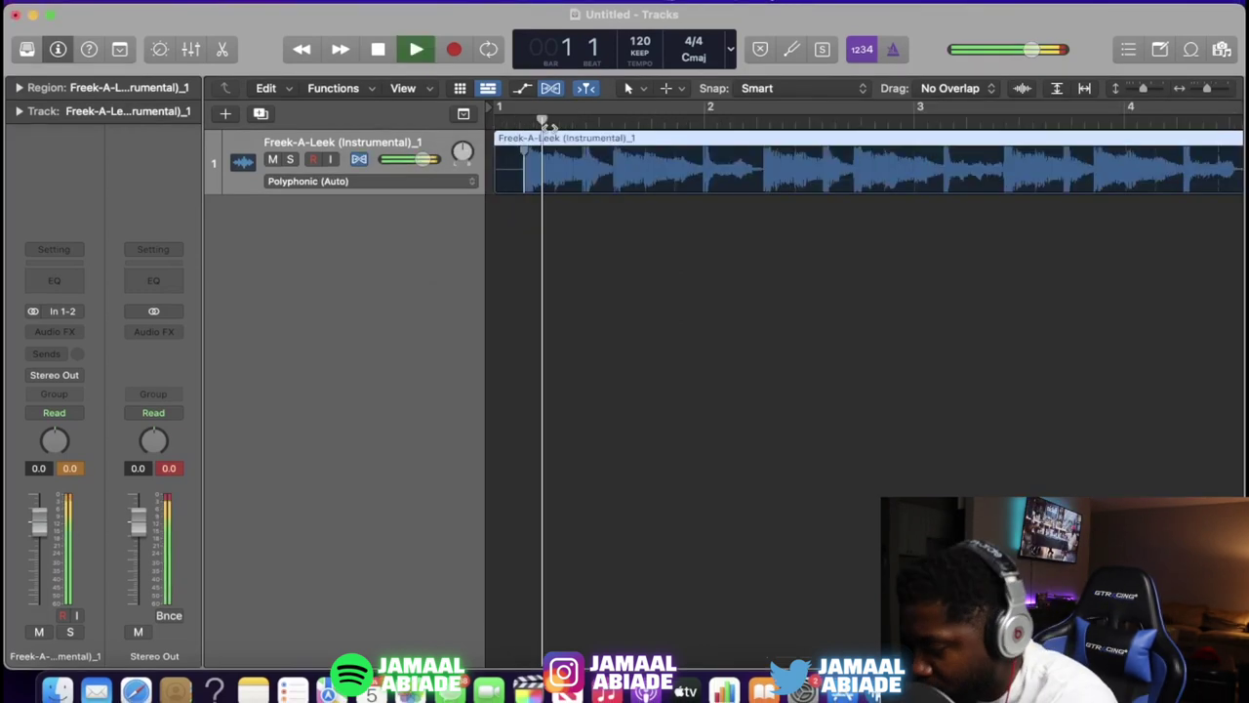
key("super+Right")
key("super+Right")
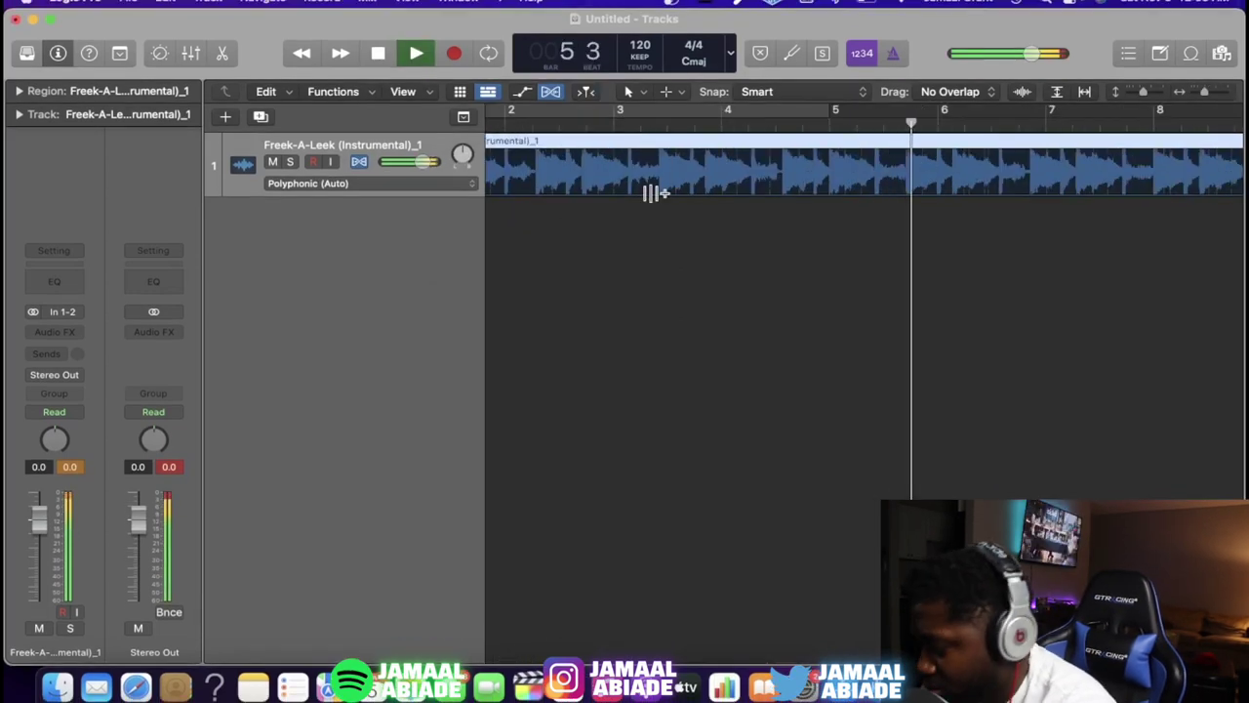
key("space")
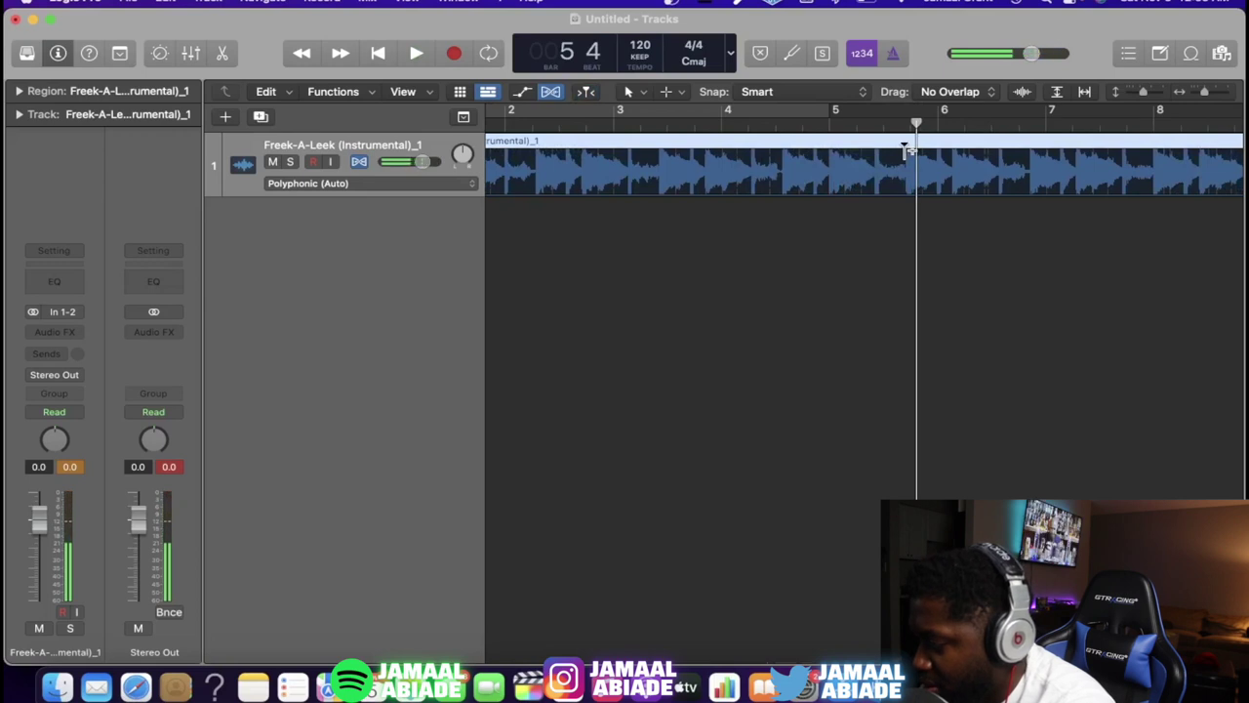
key("super+Left")
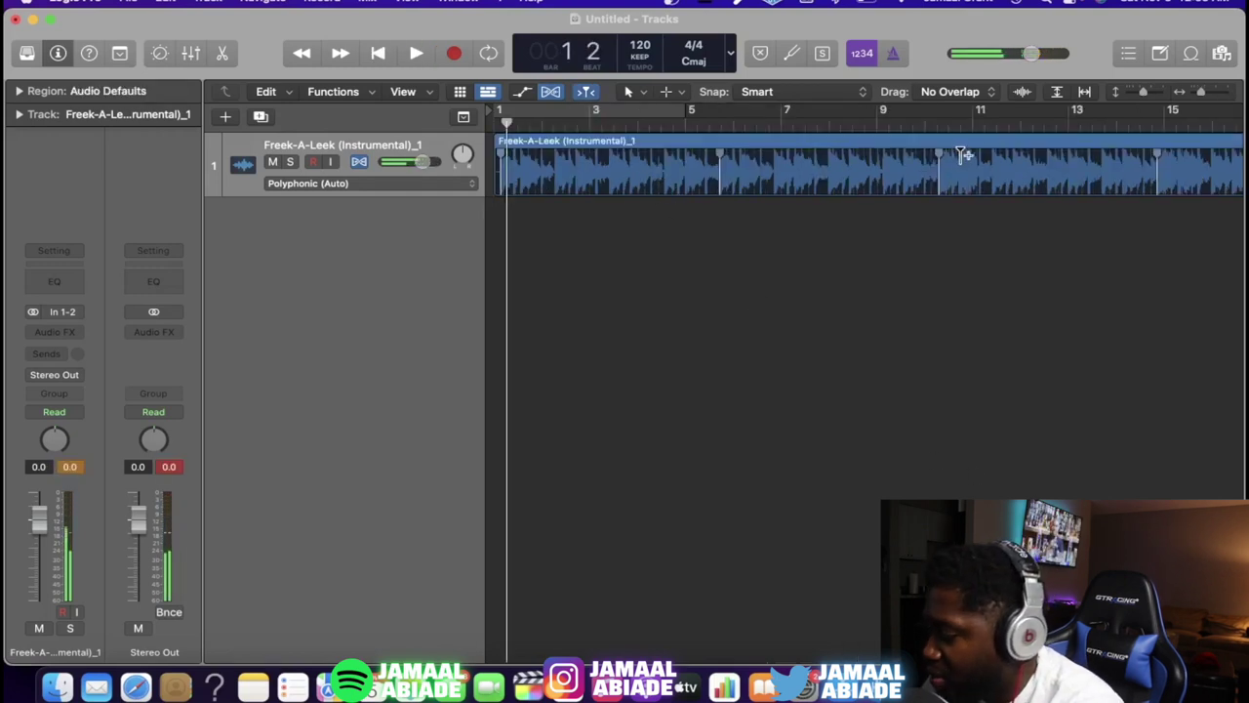
right_click(890, 143)
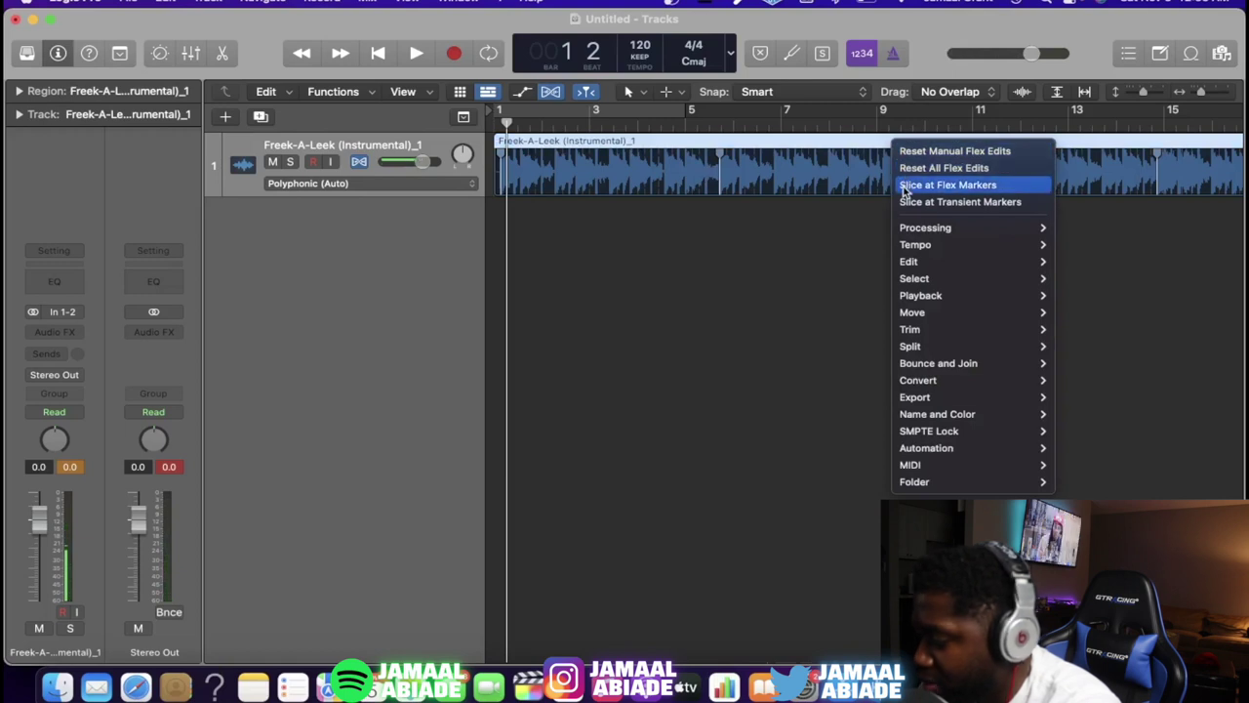
left_click(905, 185)
Step: Move the first full slice to bar 1 on a second audio track and time-stretch it to 4 bars
left_click_drag(568, 142, 552, 236)
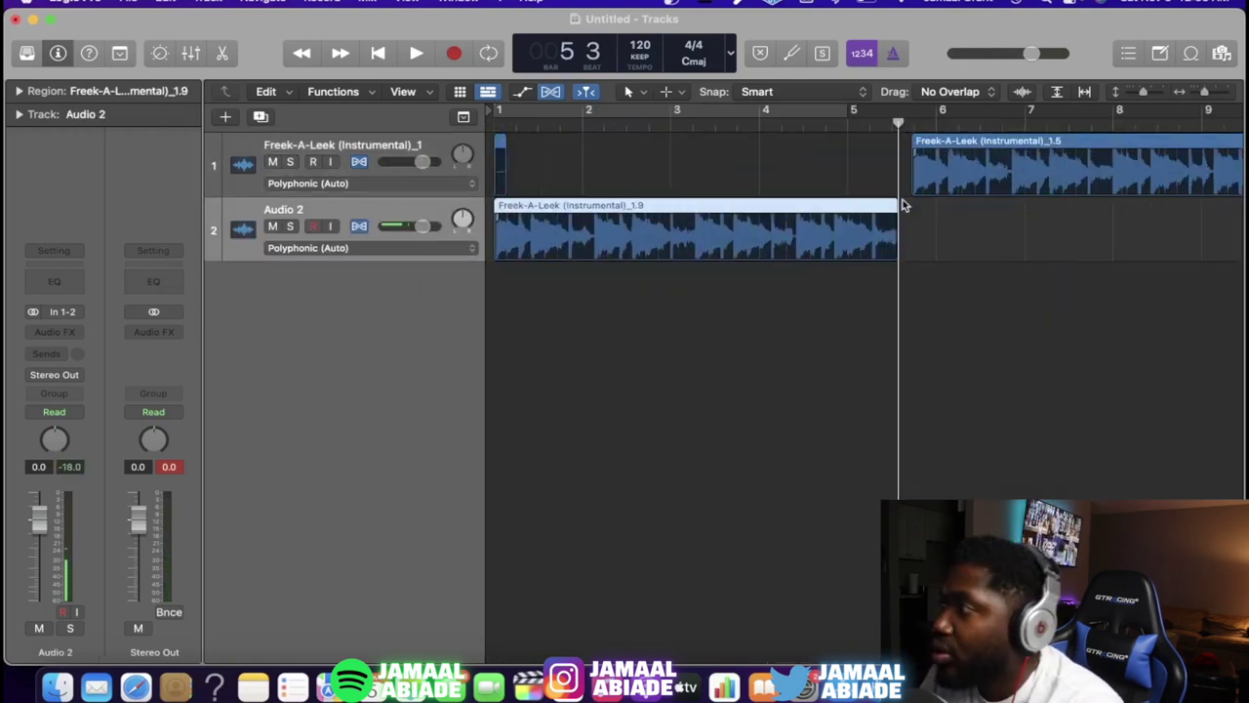
left_click_drag(894, 202, 845, 205)
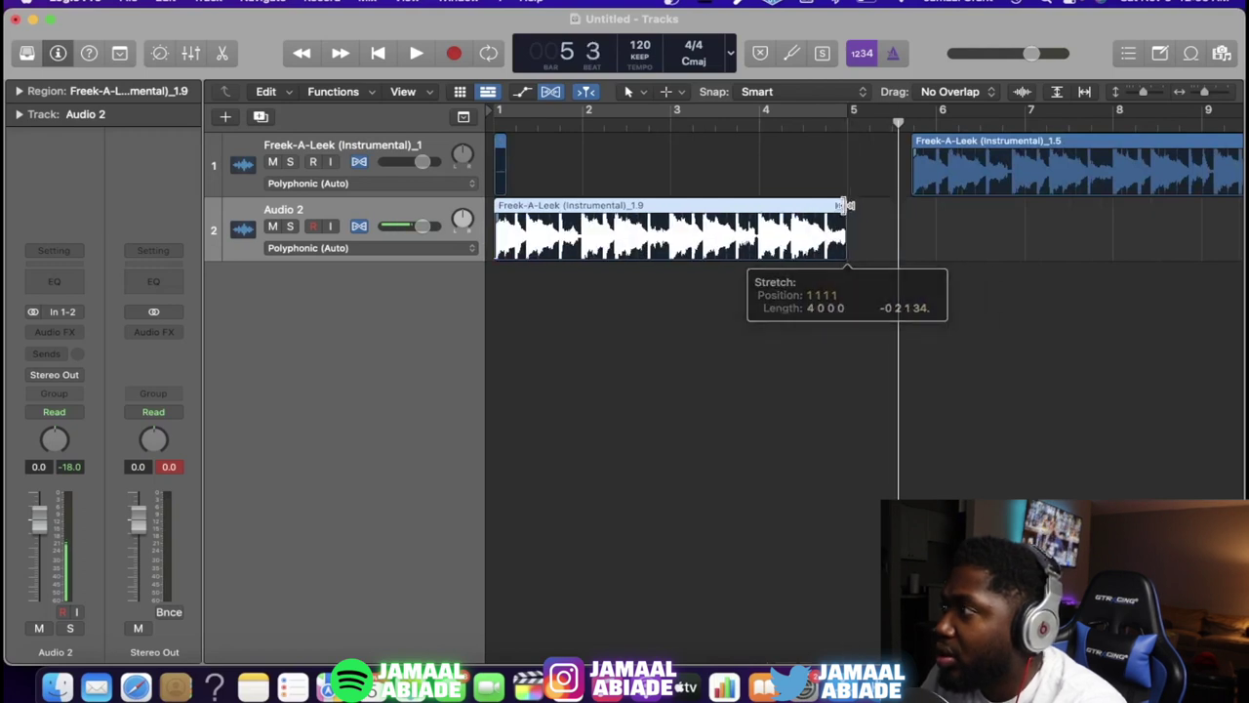
Step: Copy the Freek-A-Leek (Instrumental)_1.7 slice to bar 5 of Audio 2 and stretch it to 4 bars, matching a bars 5 to 9 cycle range
key("super+Left")
key("super+Left")
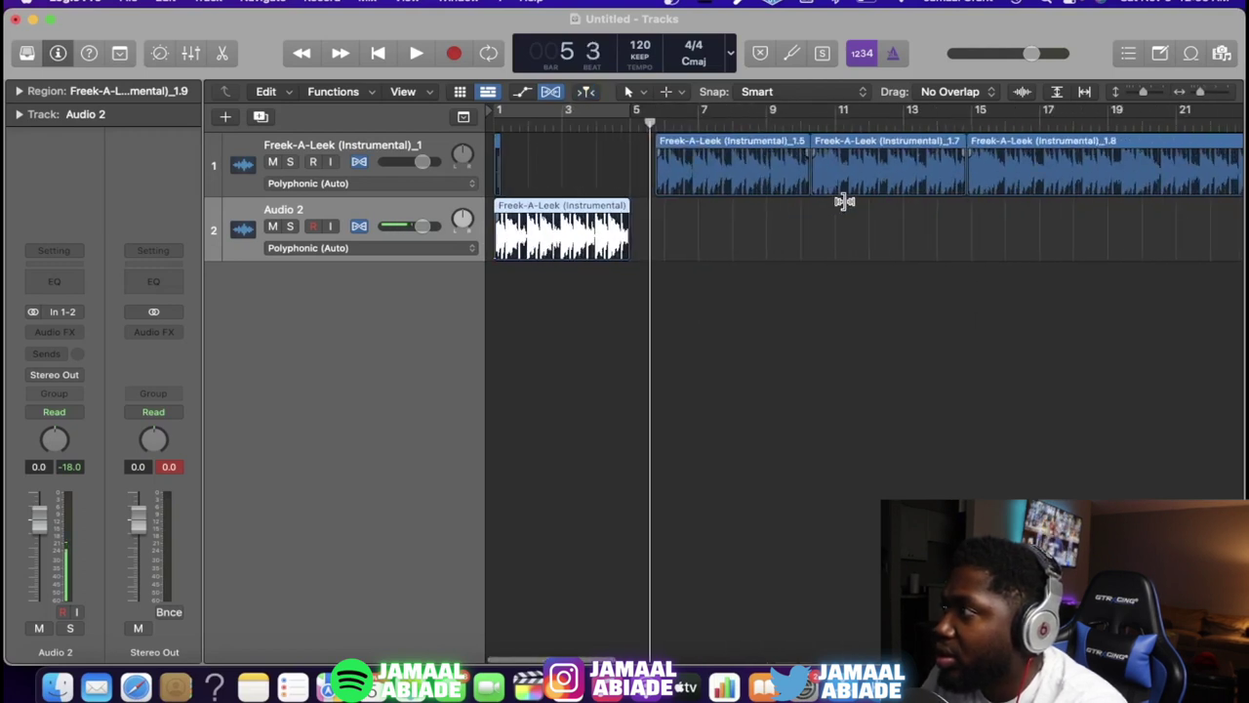
left_click(844, 146)
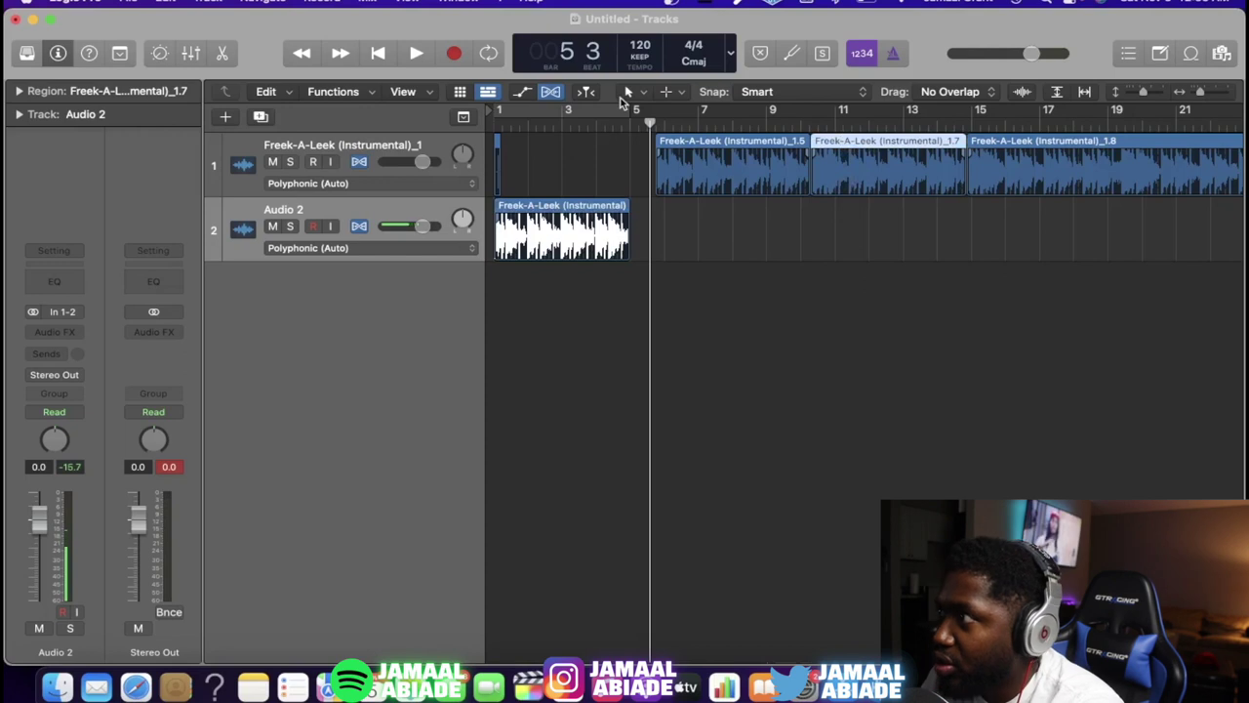
left_click_drag(613, 128, 629, 125)
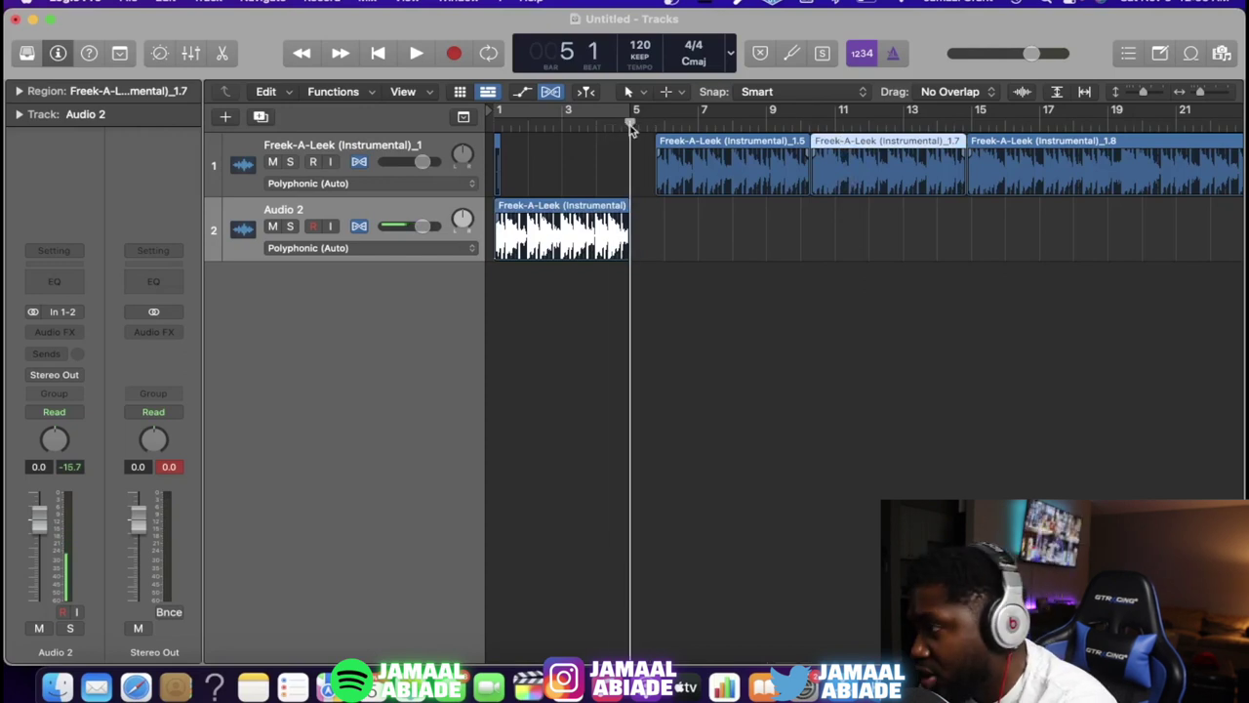
key("super+v")
left_click_drag(635, 110, 771, 110)
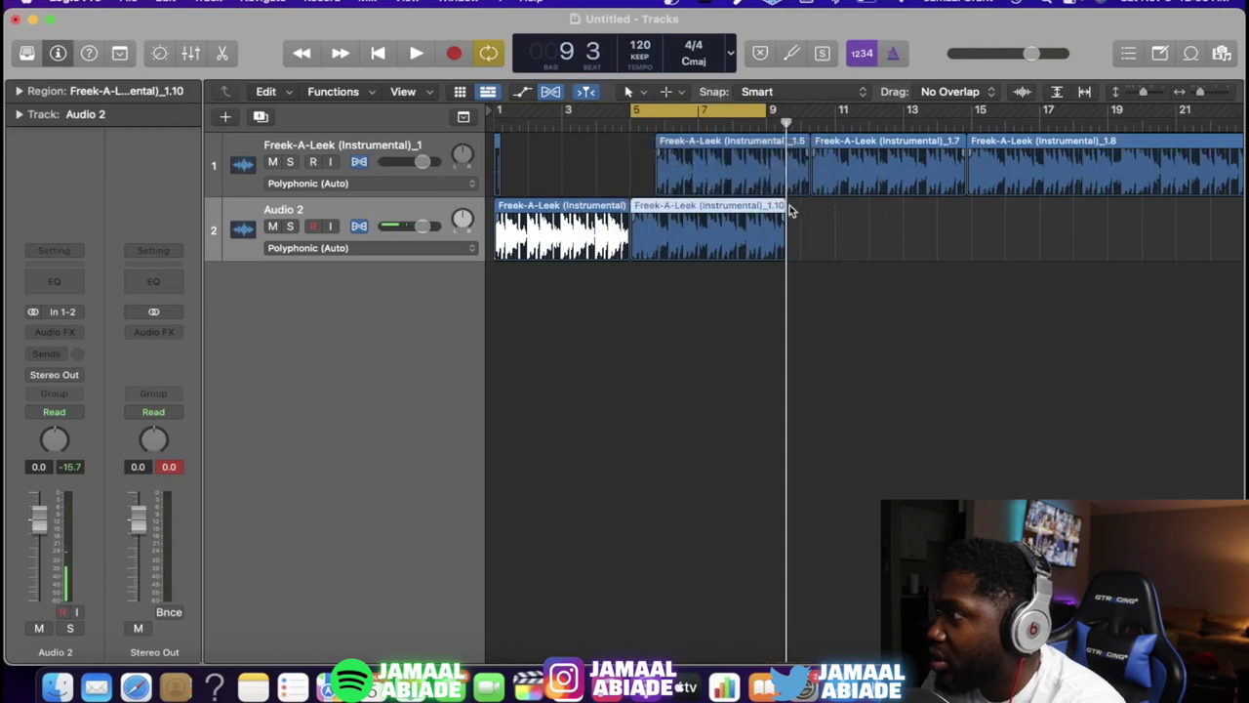
left_click_drag(782, 204, 764, 206)
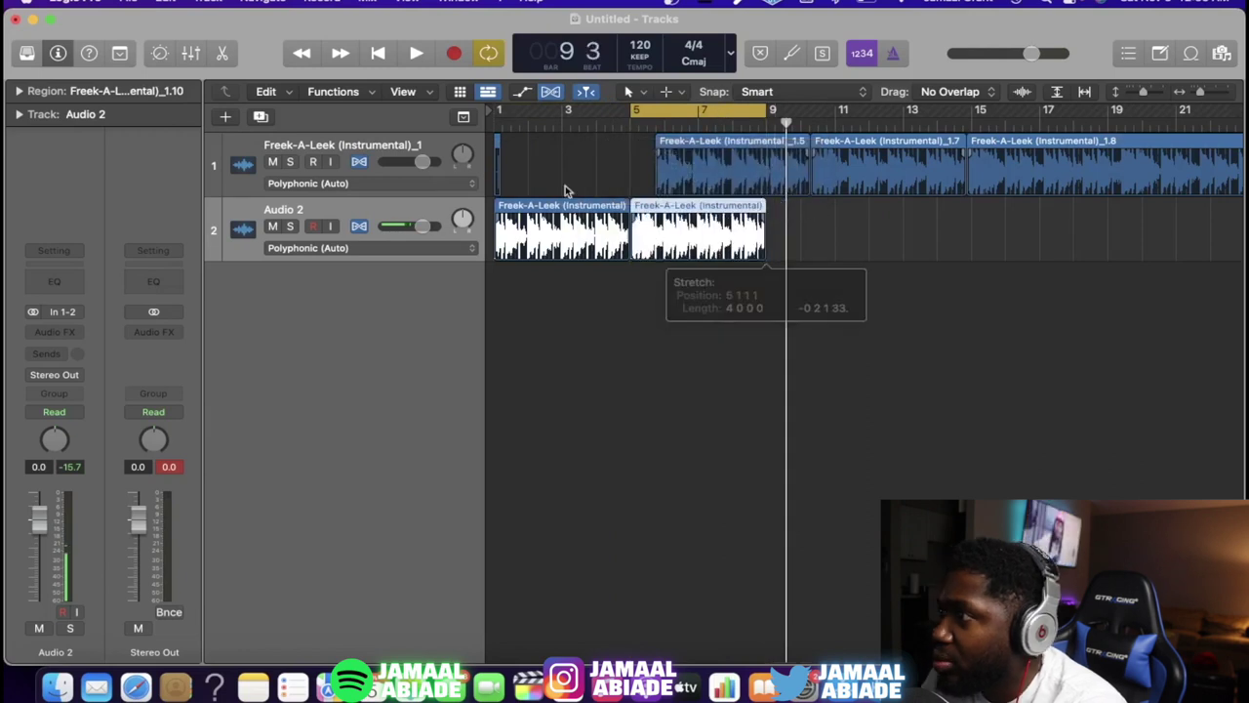
Step: Mute the original Freek-A-Leek track and play the stretched regions on Audio 2 from bar 5
left_click(273, 162)
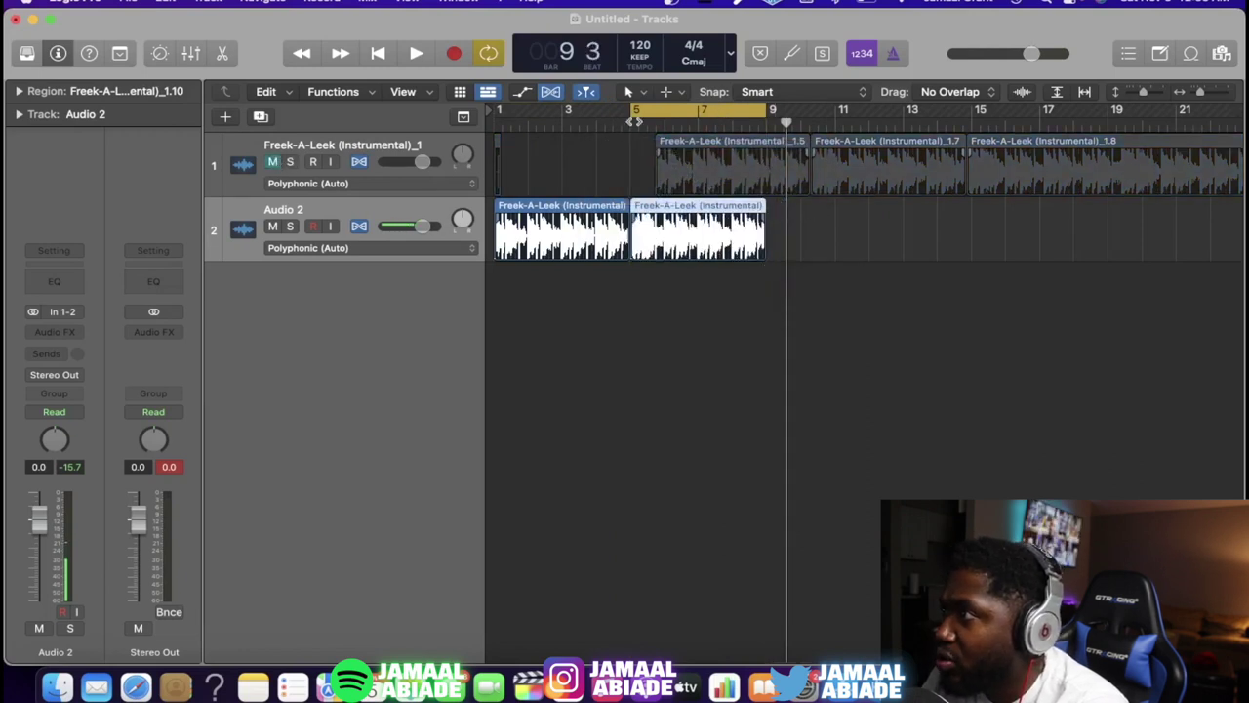
left_click(634, 122)
key("space")
left_click(727, 125)
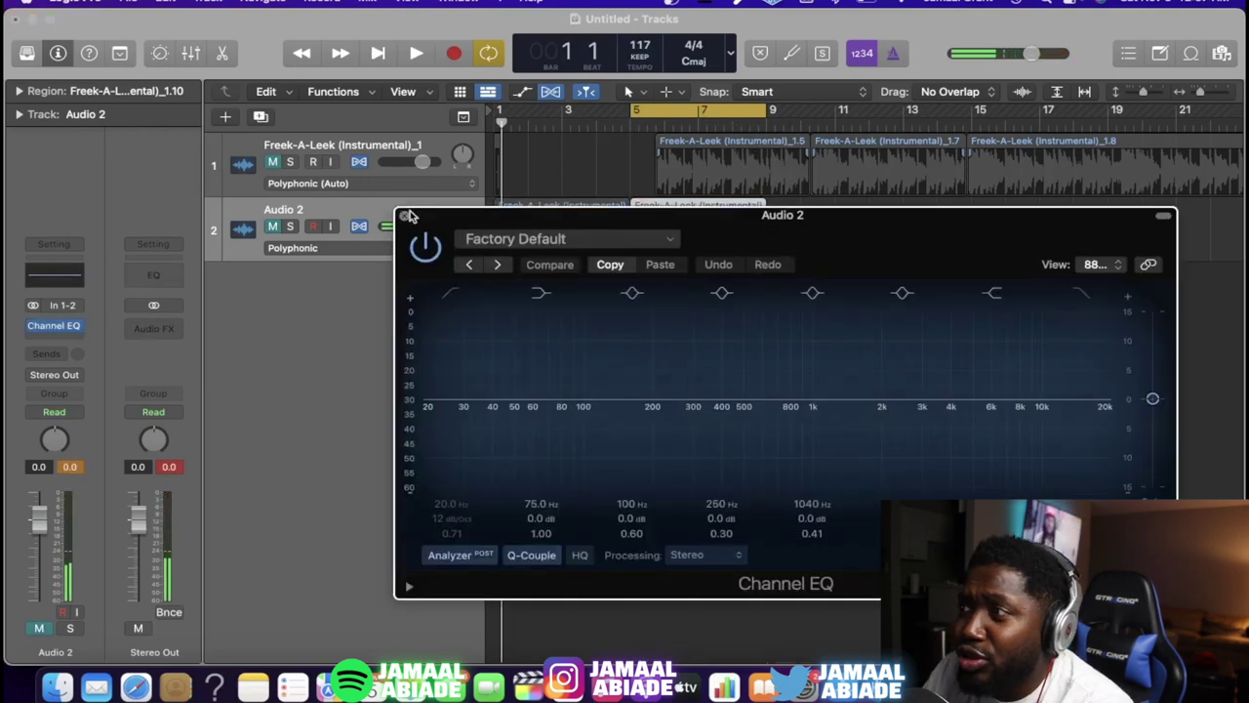
Step: Close the Audio 2 Channel EQ and open the Desktop folder in the All Files browser
left_click(406, 215)
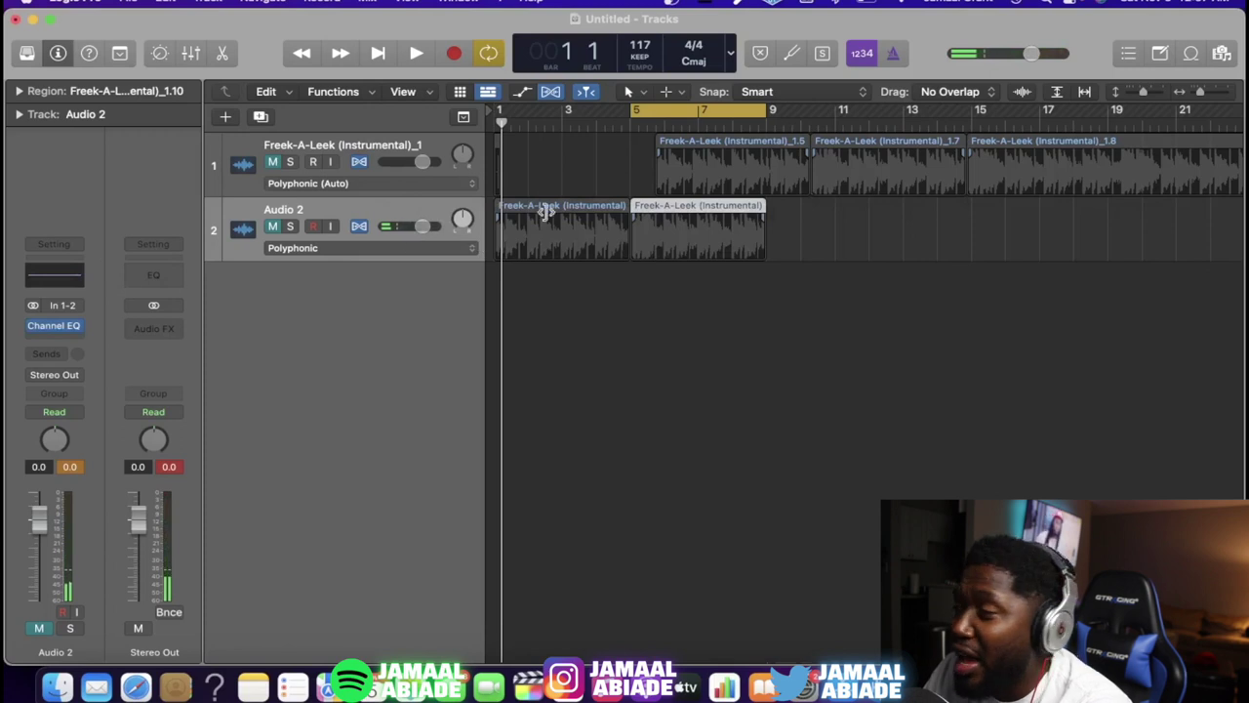
key("f")
left_click(1146, 91)
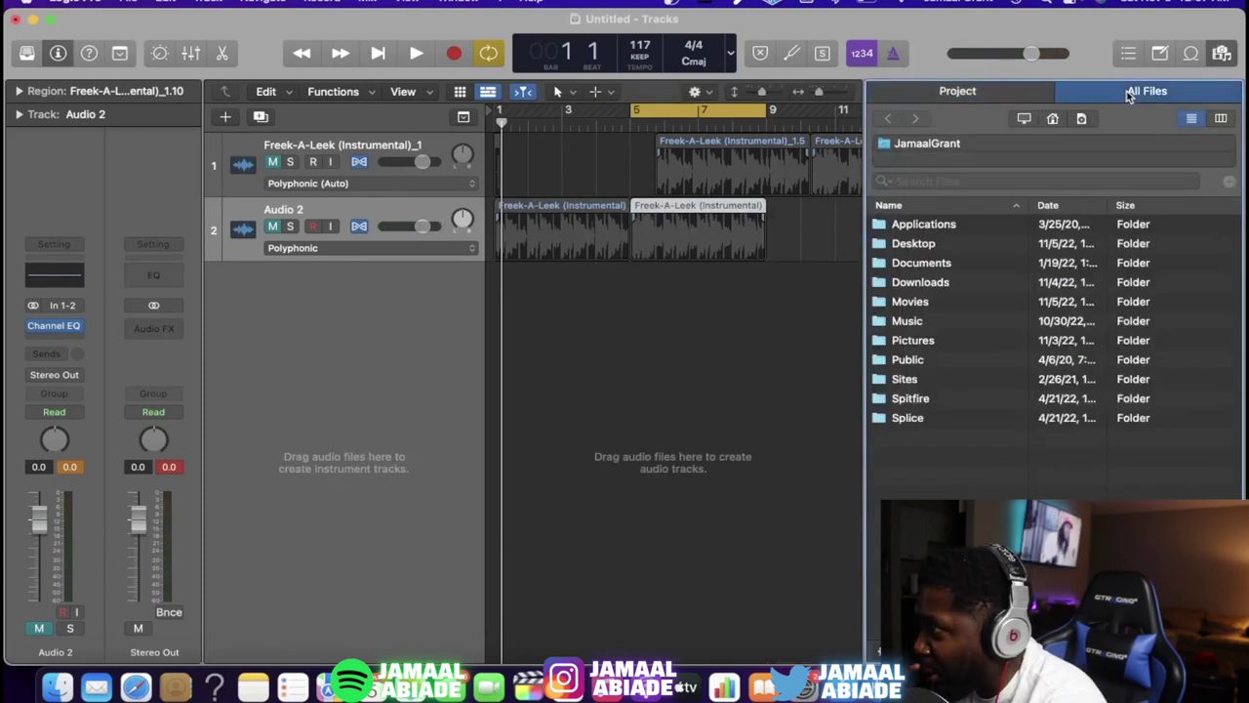
left_click(996, 182)
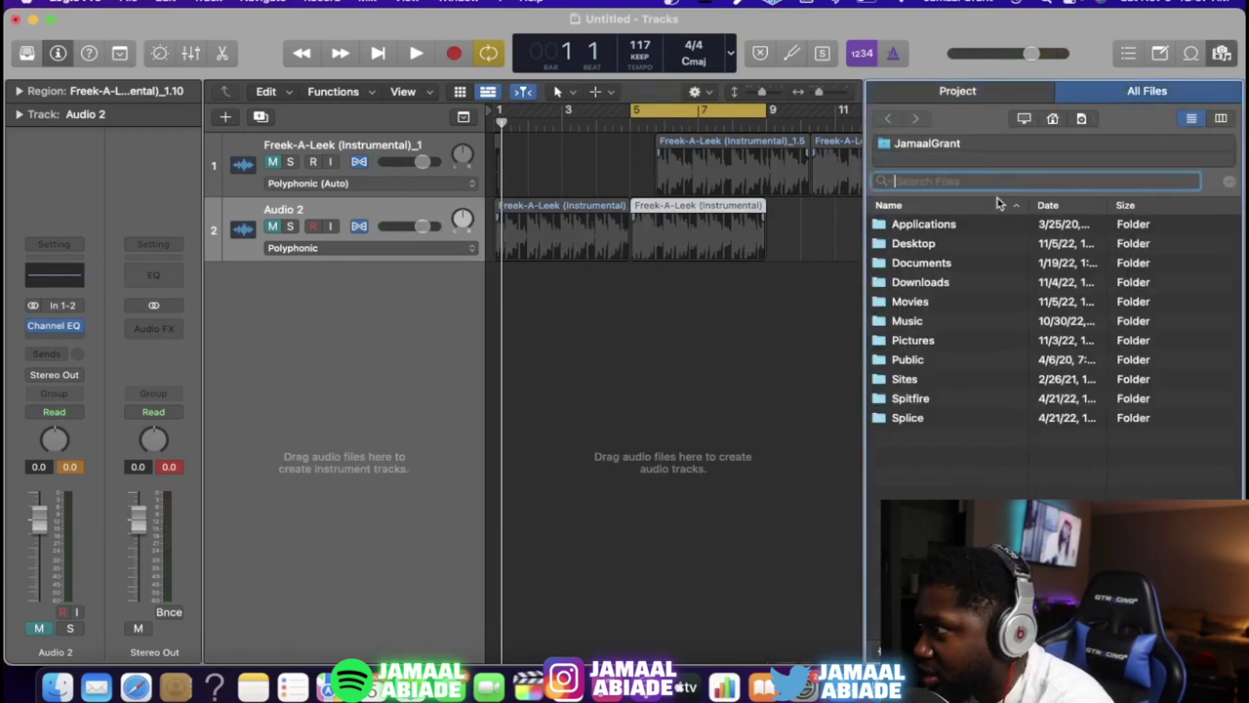
double_click(960, 282)
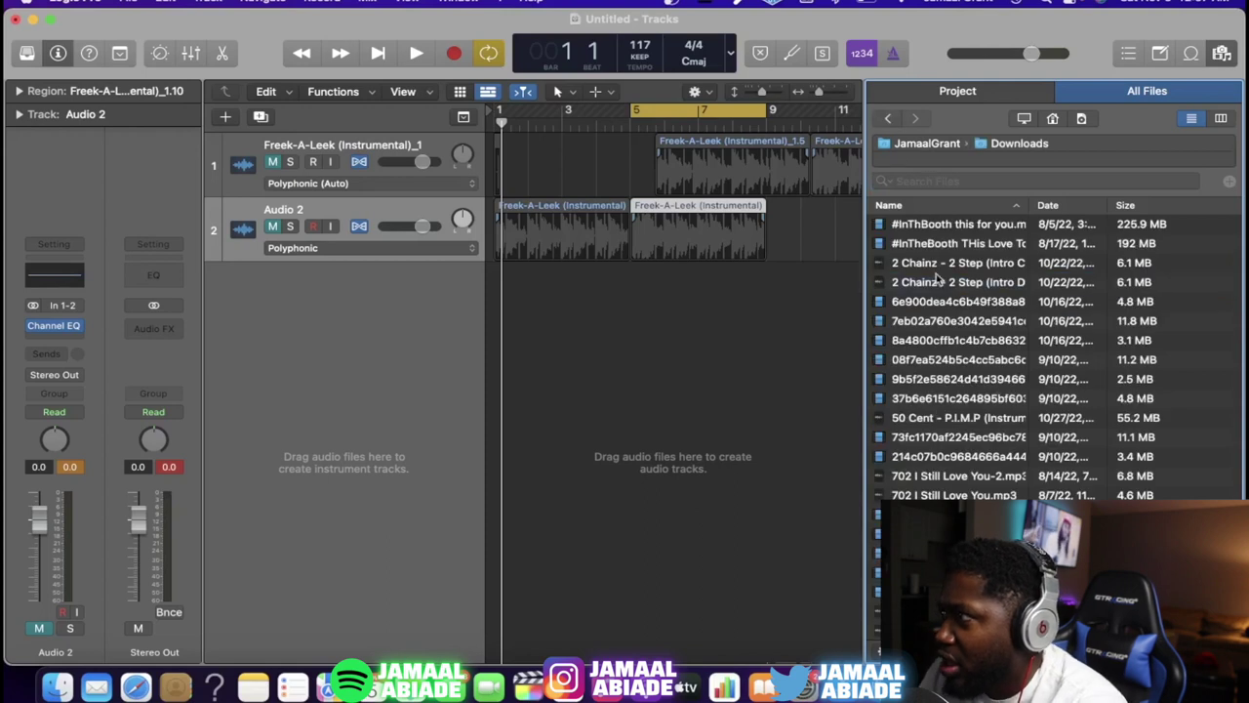
left_click(888, 120)
double_click(917, 243)
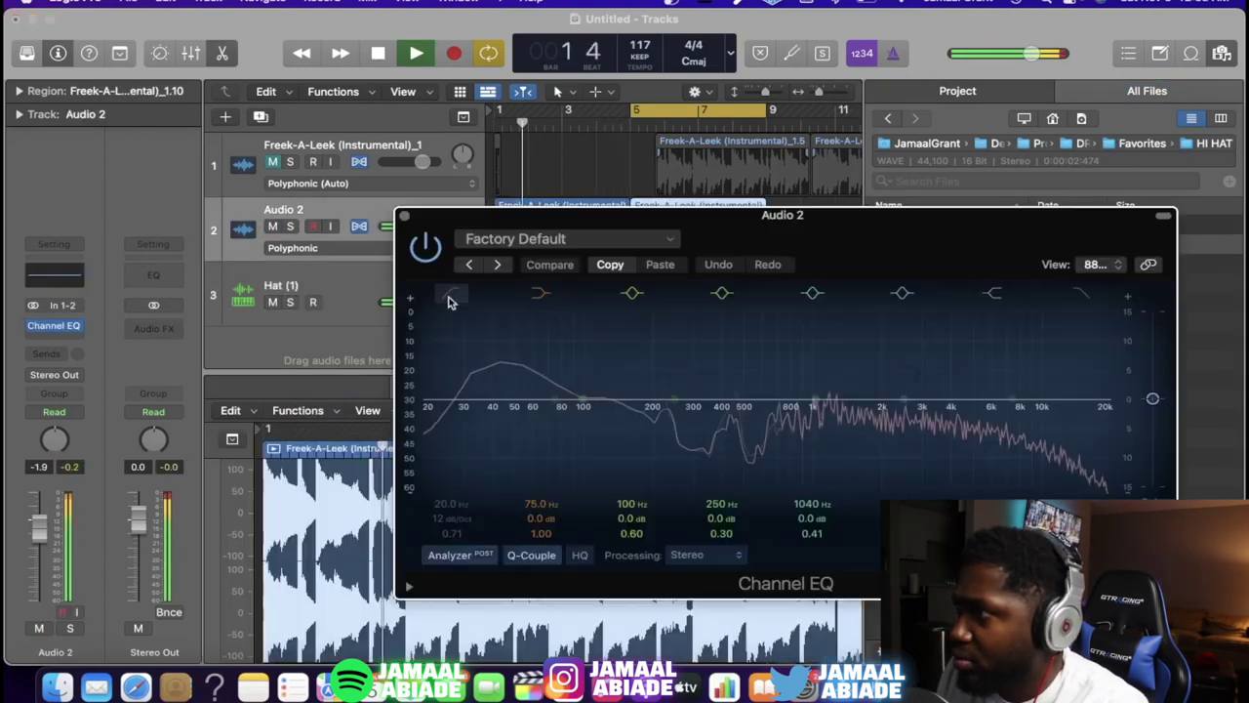
Step: Apply a 244 Hz low cut at 12 dB/Oct and a high cut to Audio 2 with the Channel EQ during playback
left_click_drag(446, 287, 664, 418)
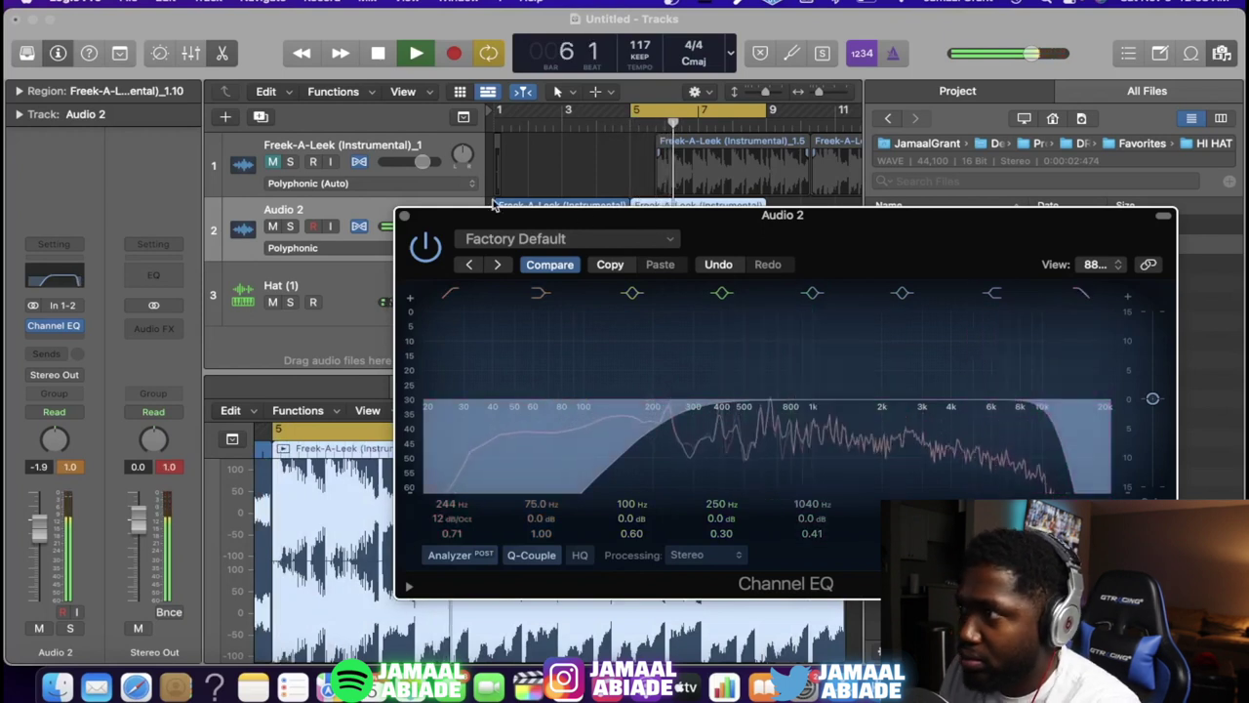
left_click(404, 215)
key("space")
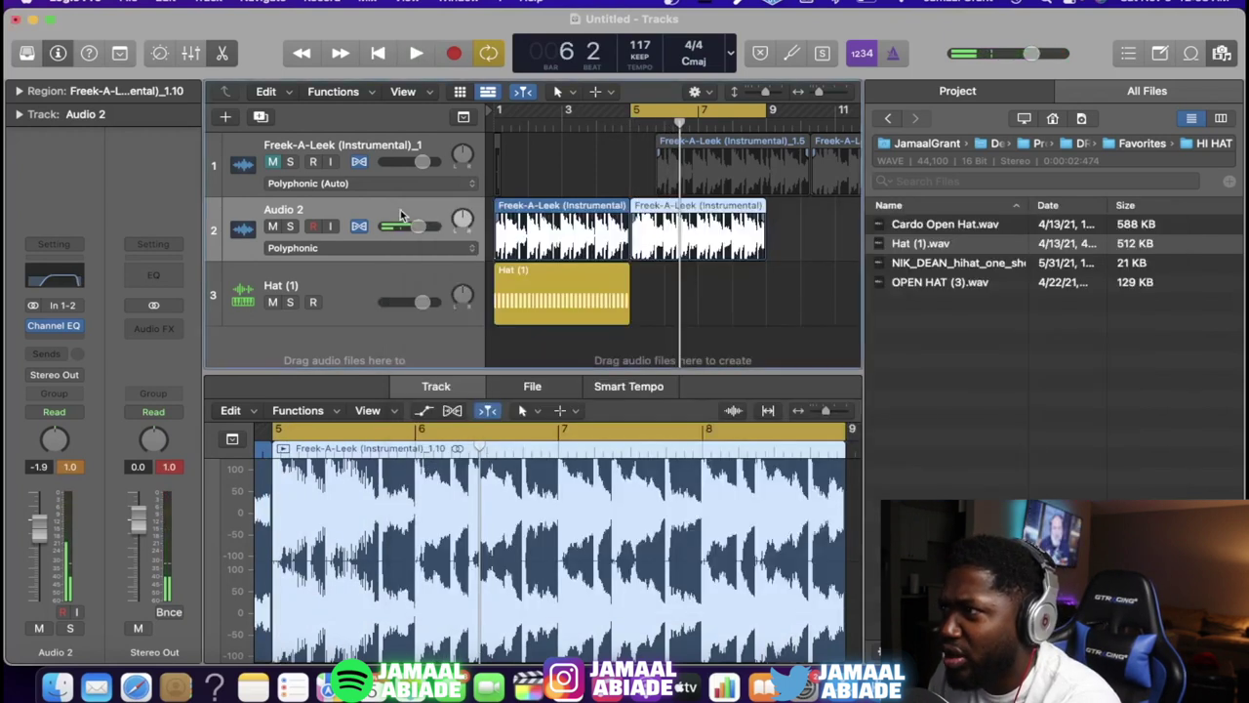
Step: Play the project from the start and boost the high shelf in the Hat (1) track's Channel EQ
key("Return")
key("space")
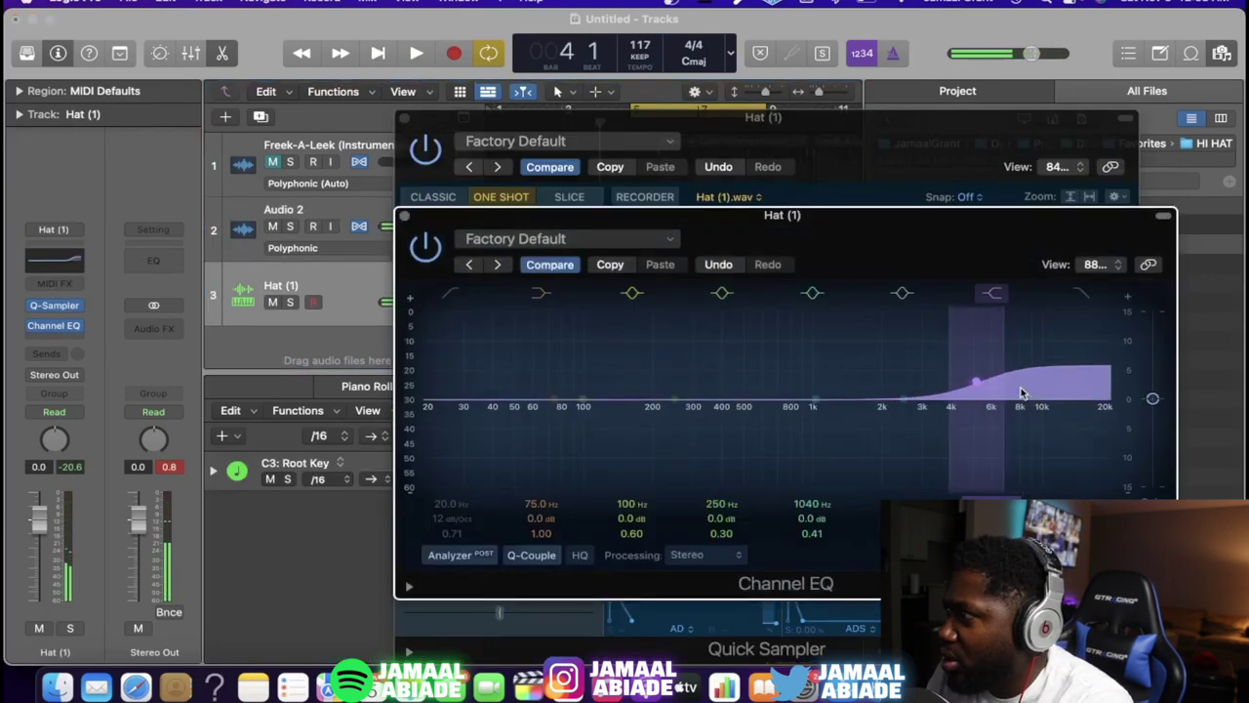
left_click_drag(1022, 392, 1012, 377)
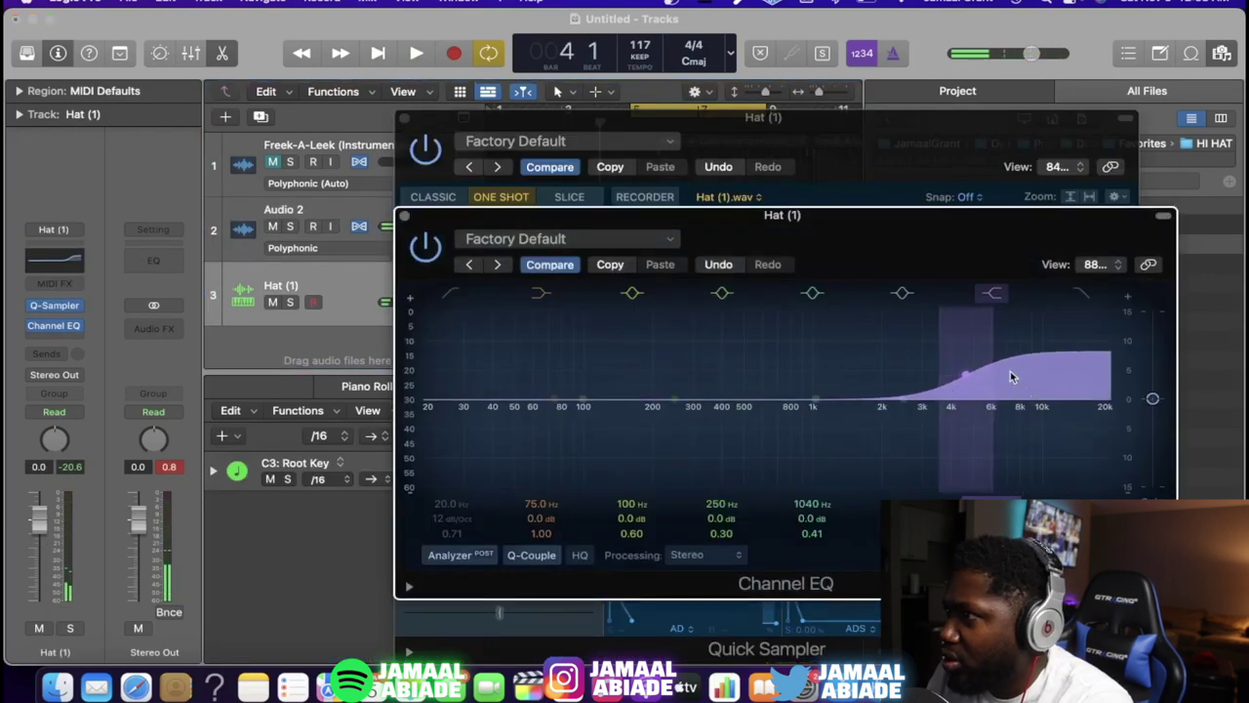
key("space")
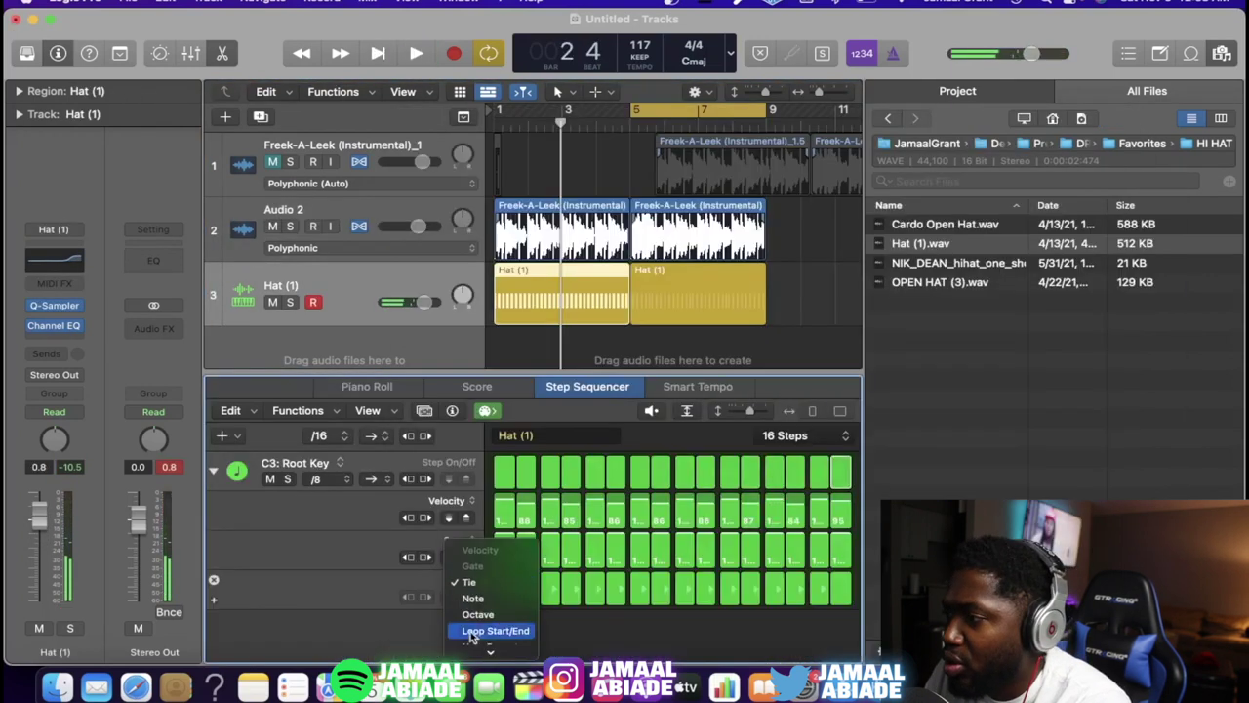
Step: Set the lowest subrow of the hi-hat's C3: Root Key row to Note Repeat and adjust a step's repeat value during playback
left_click(480, 584)
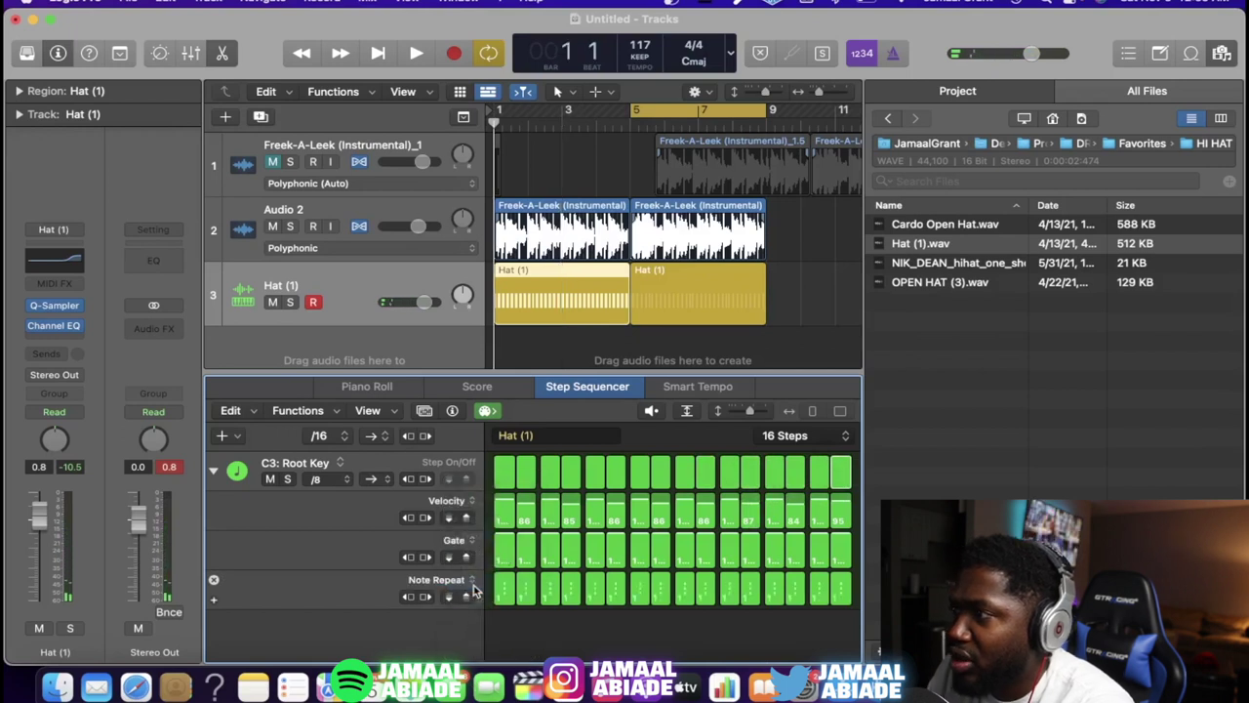
key("space")
left_click_drag(572, 588, 576, 604)
key("space")
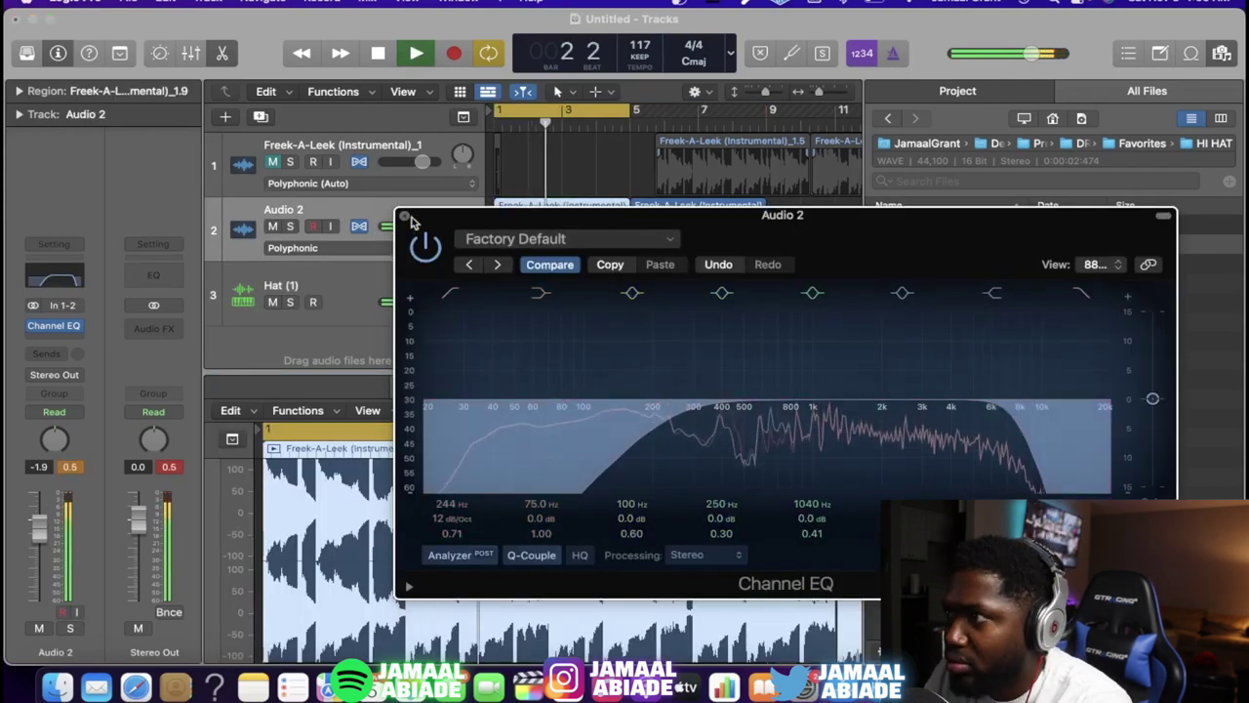
Step: Close the Audio 2 Channel EQ, stop playback and duplicate the Hat (1) track
left_click(406, 216)
key("space")
left_click(343, 276)
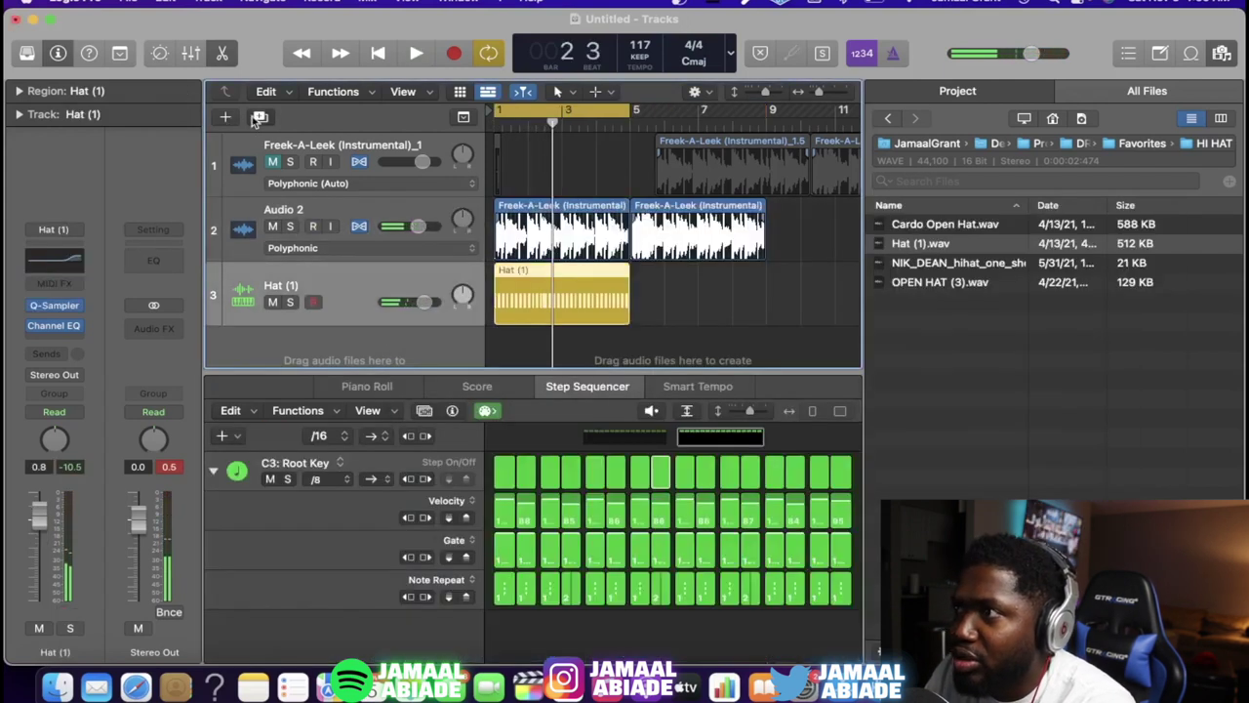
left_click(258, 117)
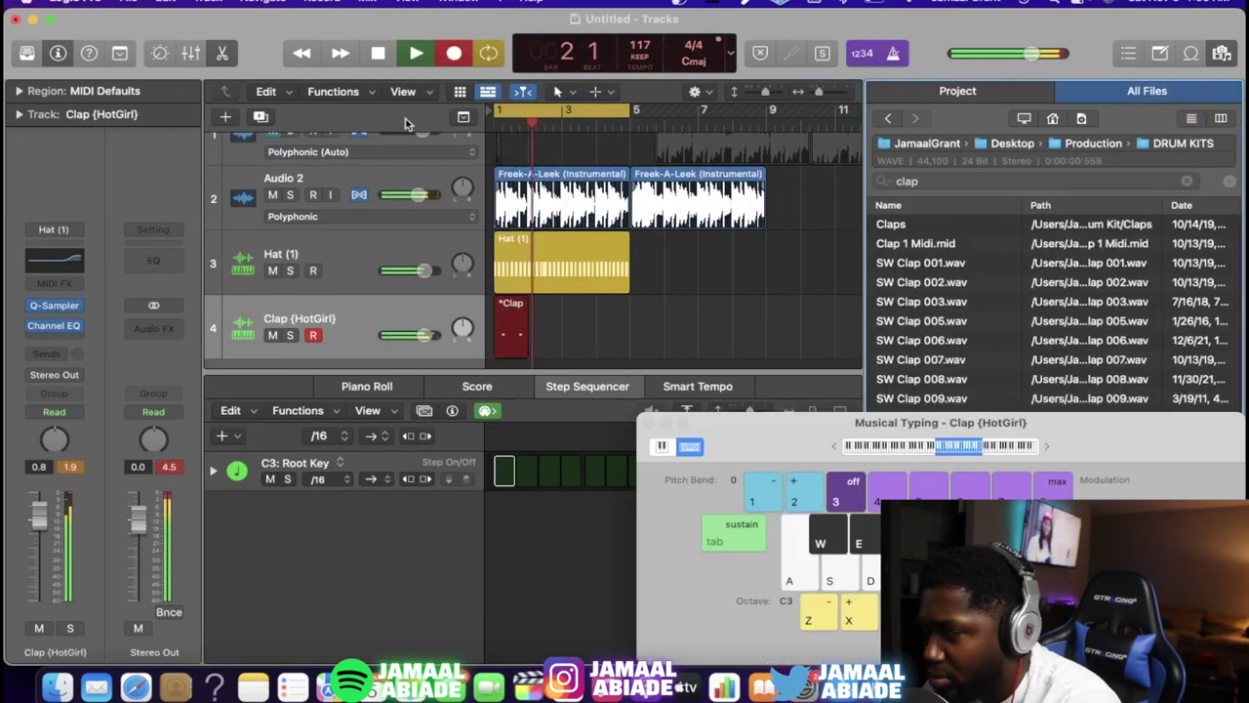
Step: Record the clap pattern on the Clap {HotGirl} track and search the DRUM KITS folder for the Det Snare sample
key("a")
key("a")
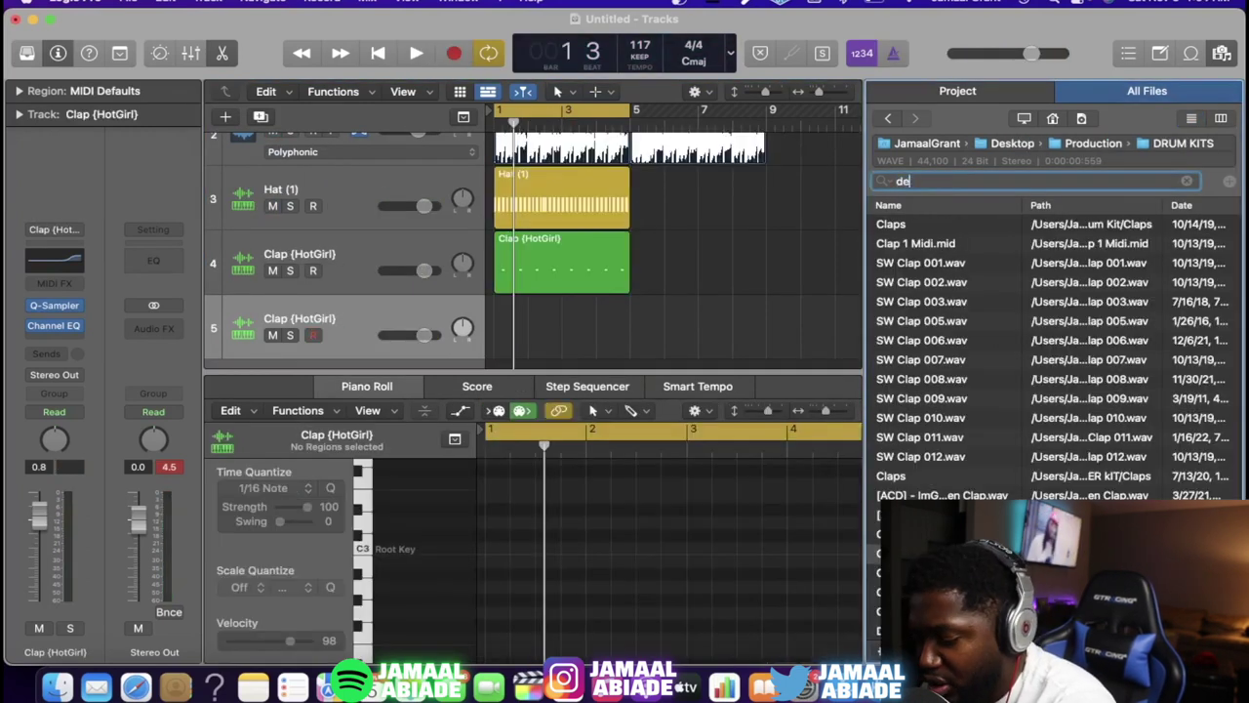
type("nar")
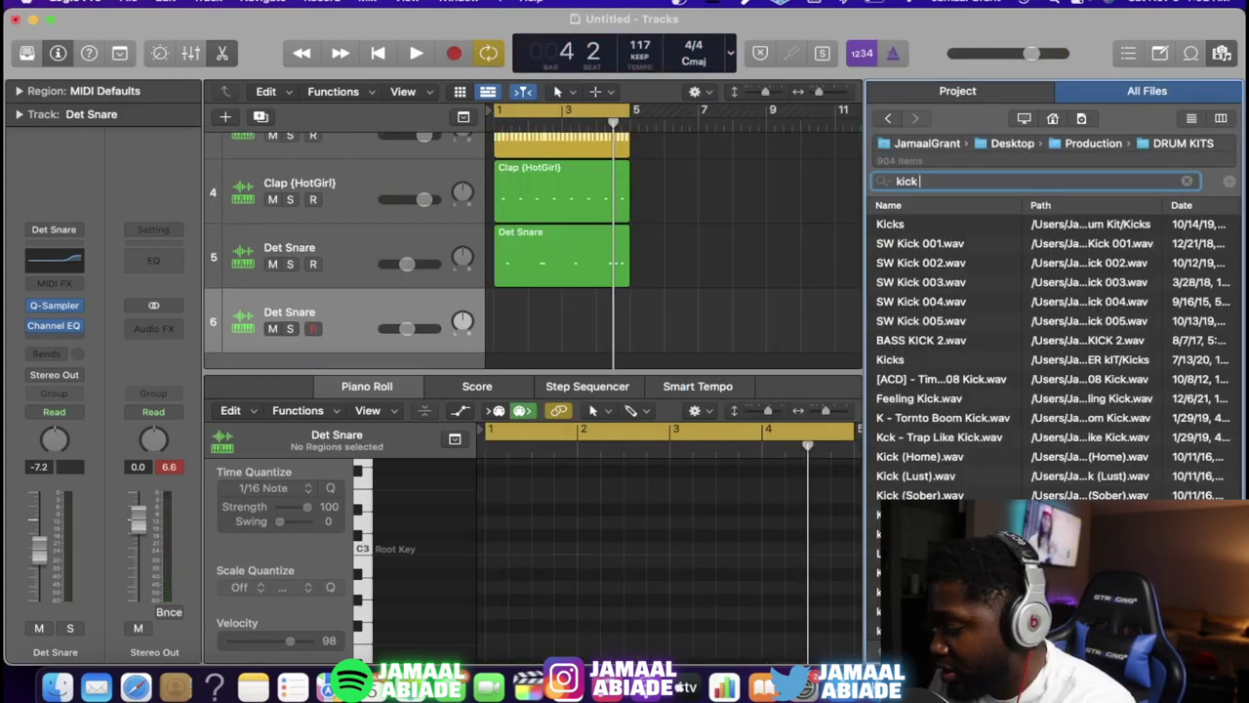
Step: Try refining the kick sample search in the DRUM KITS folder and clear the search text
type("hi")
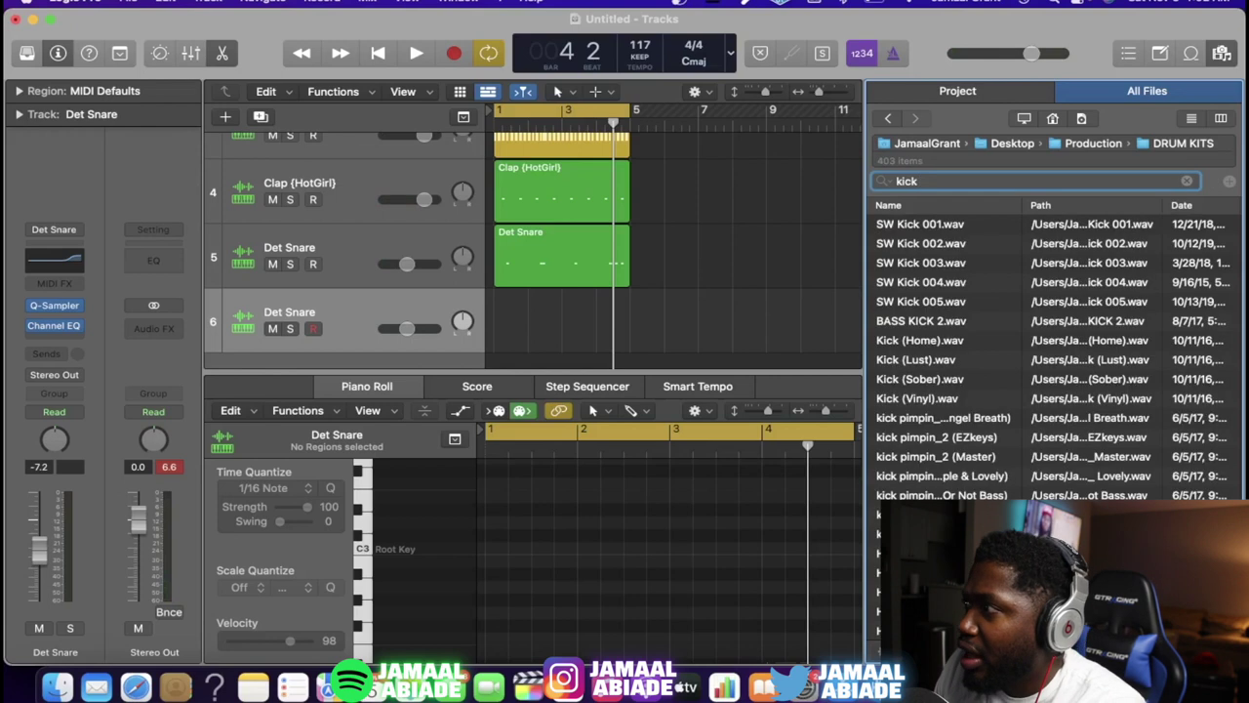
key("BackSpace")
key("BackSpace")
key("BackSpace")
key("BackSpace")
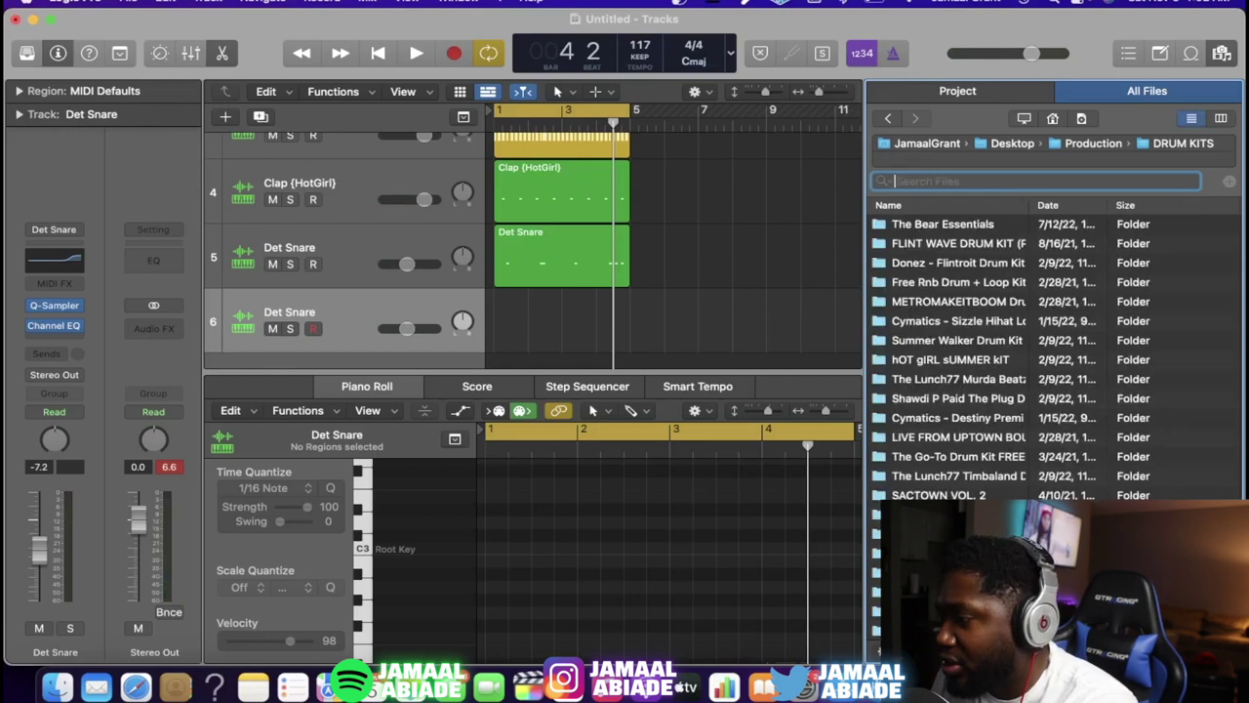
Step: Search the DRUM KITS folder for hitter, load [Kick] Hitter-24b.wav onto the duplicated Det Snare track and set its Quick Sampler to One Shot
type("hitt")
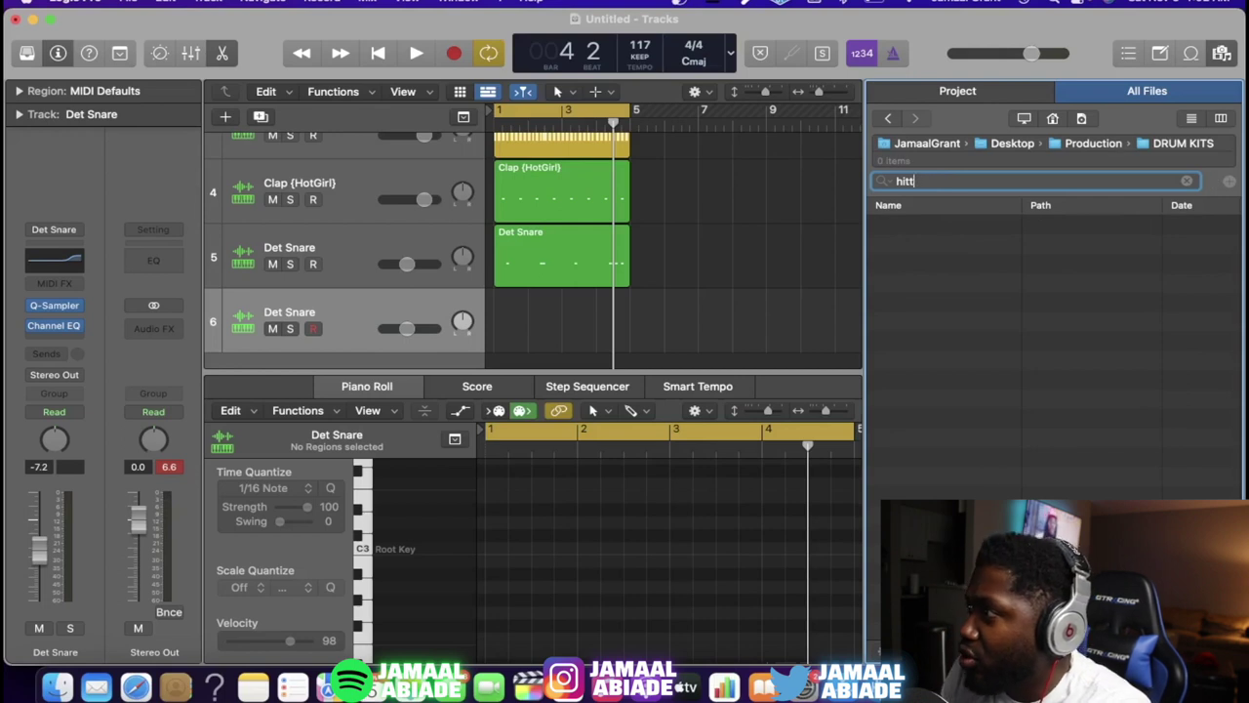
type("er")
left_click(966, 263)
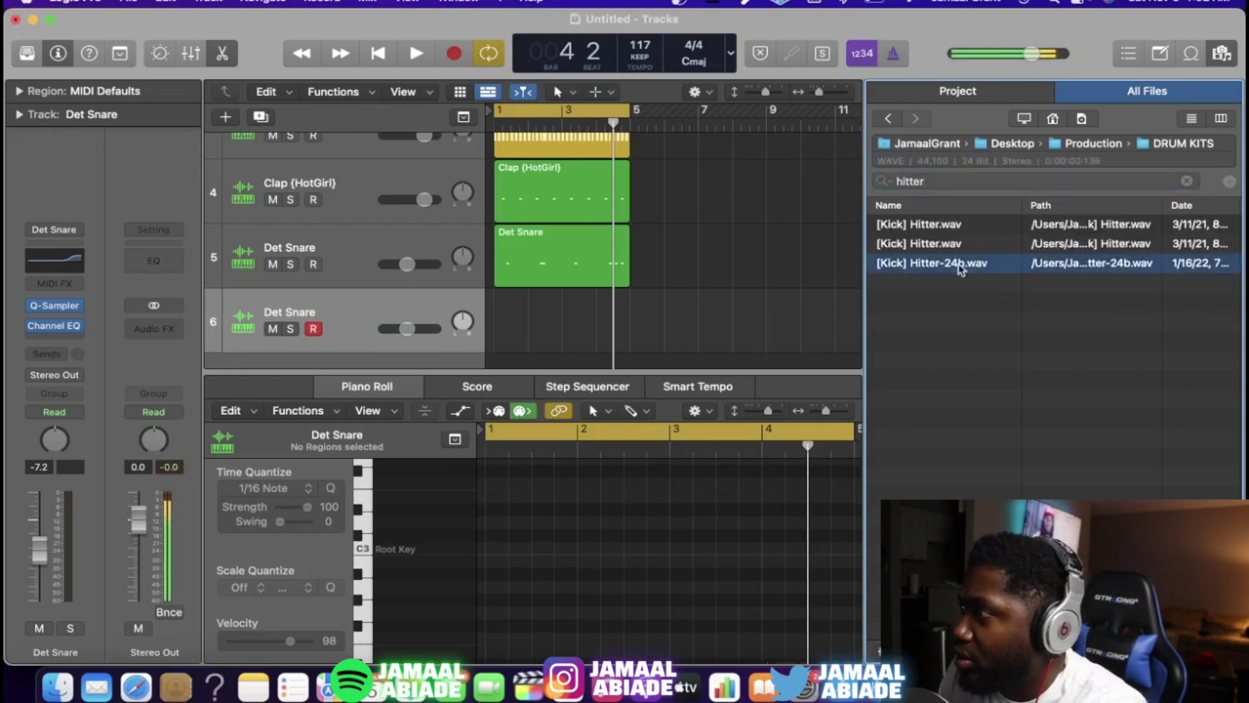
left_click_drag(955, 263, 361, 334)
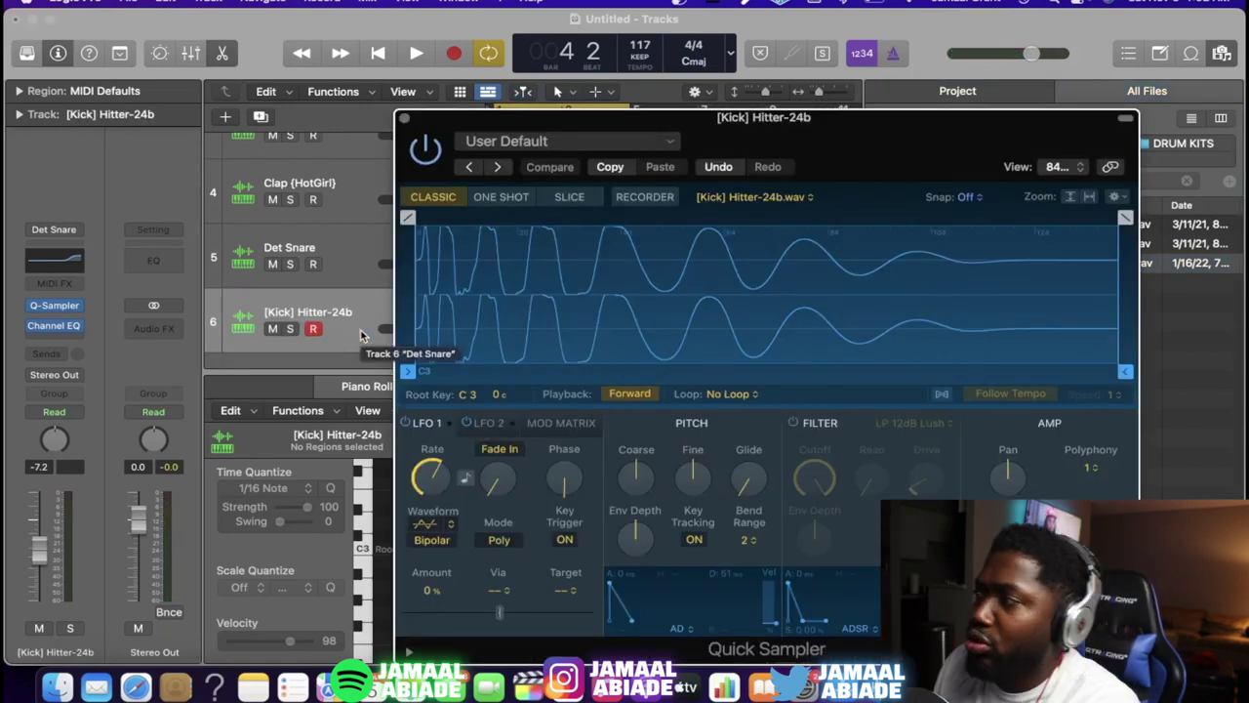
left_click(499, 196)
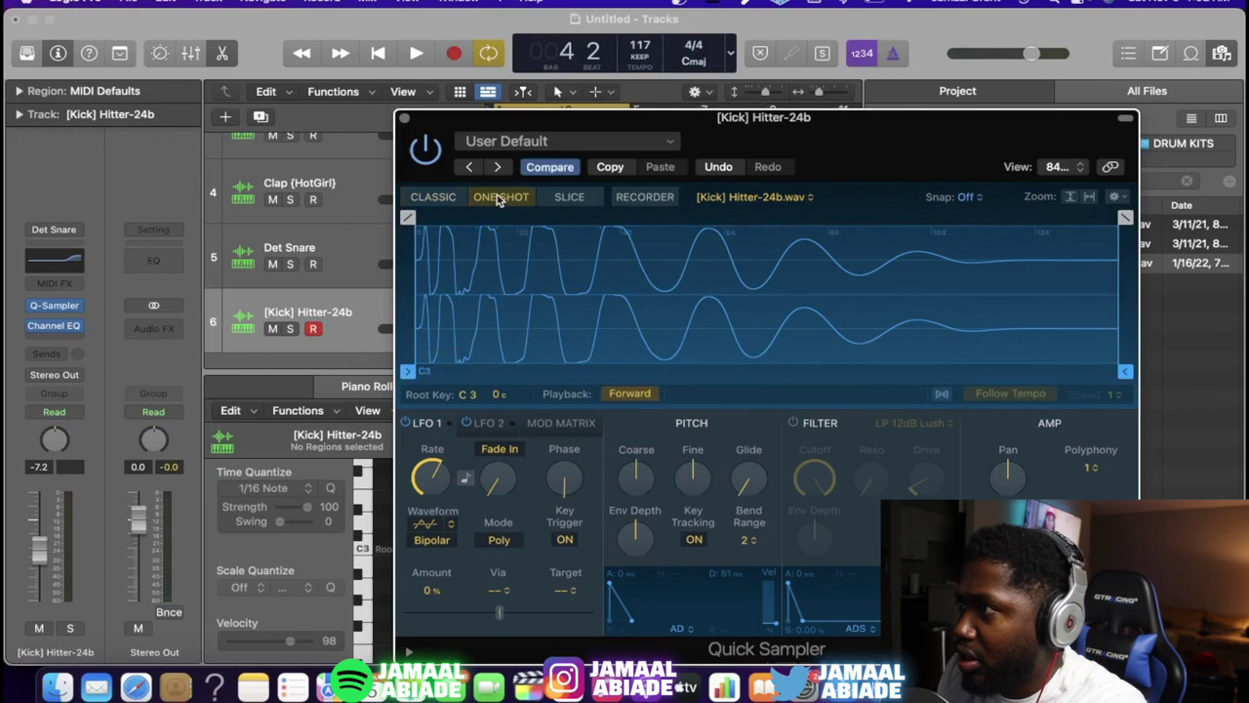
left_click(404, 118)
Step: Record a kick pattern across the four-bar cycle on the [Kick] Hitter-24b track
key("a")
key("a")
key("a")
key("a")
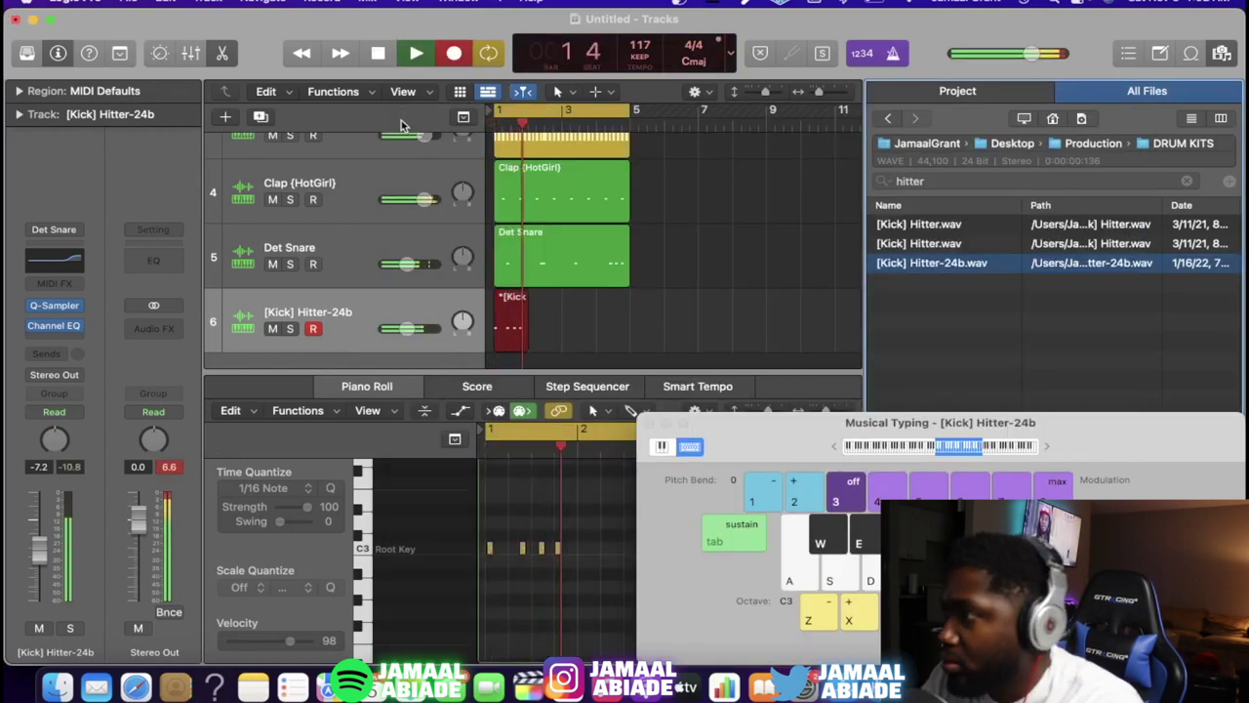
key("a")
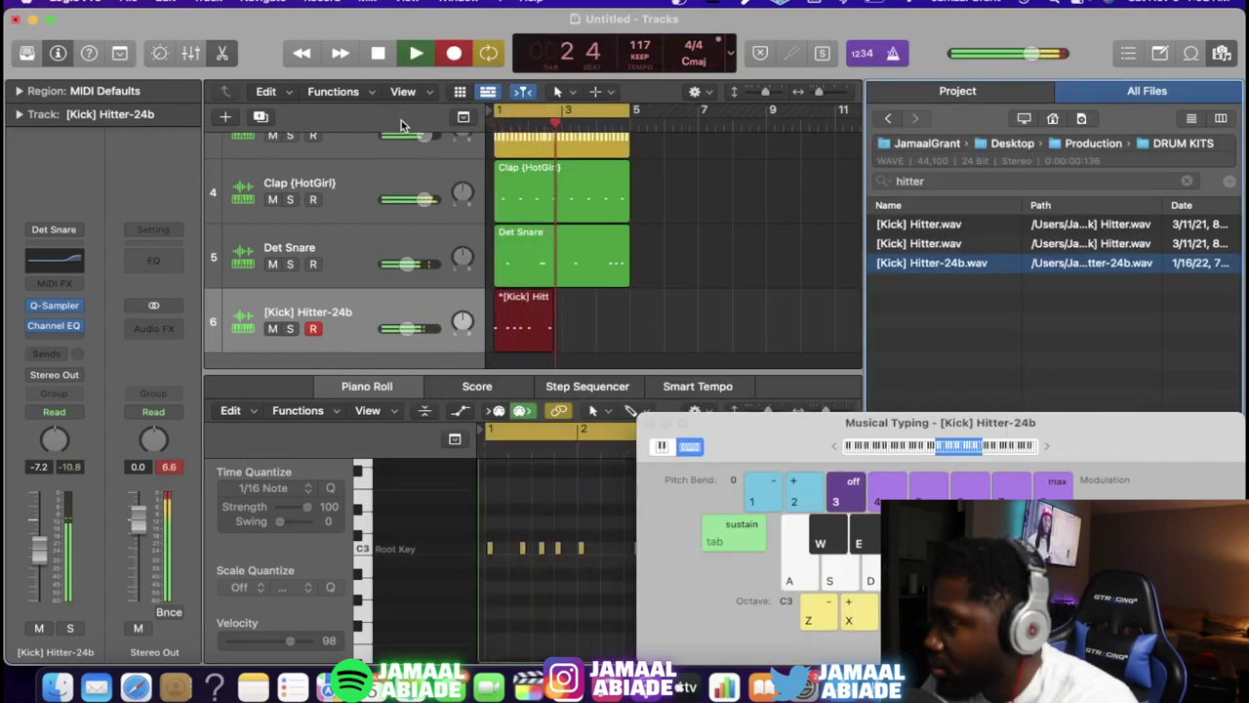
Step: Search the DRUM KITS folder for 808 (9) and load that sample onto the duplicated kick track
double_click(1026, 187)
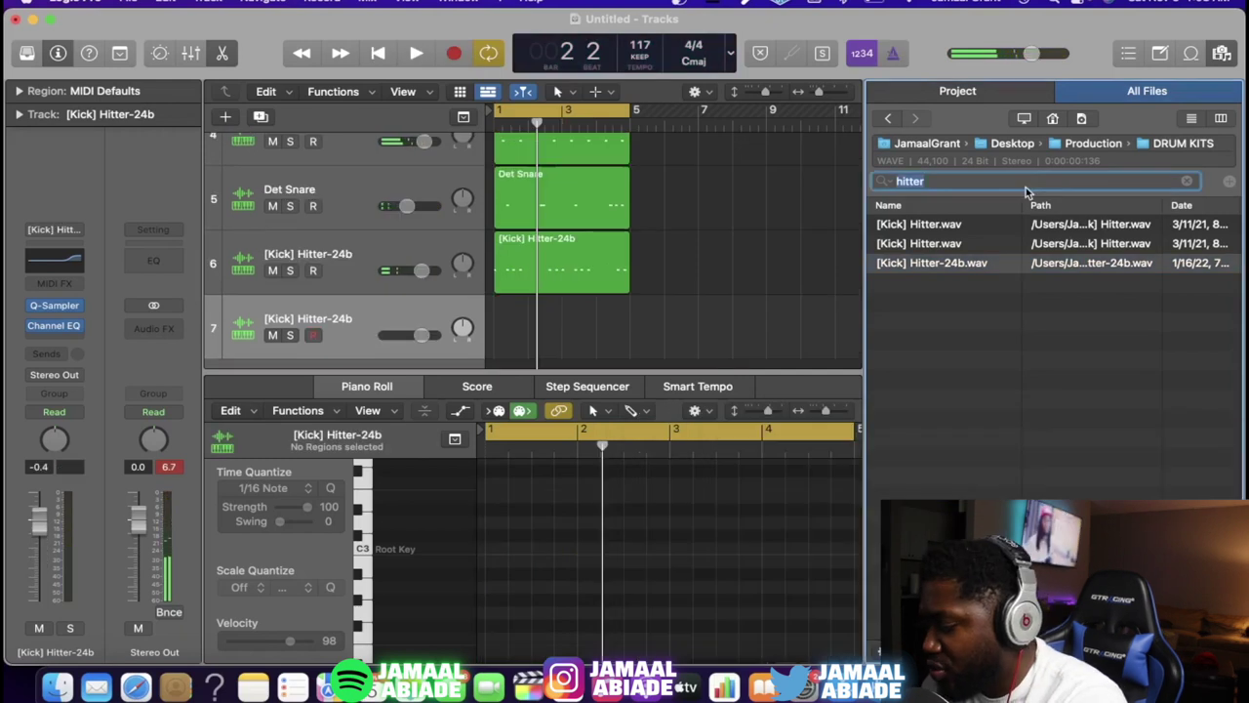
key("BackSpace")
type("808")
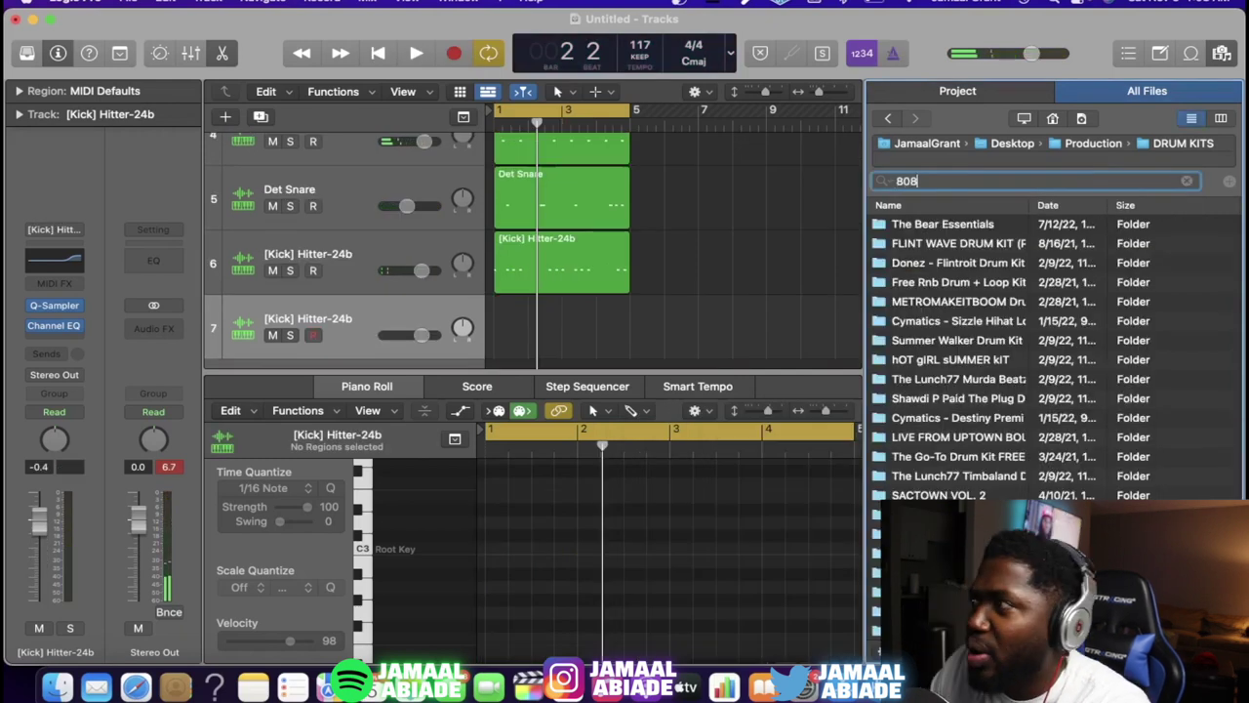
type(" 9")
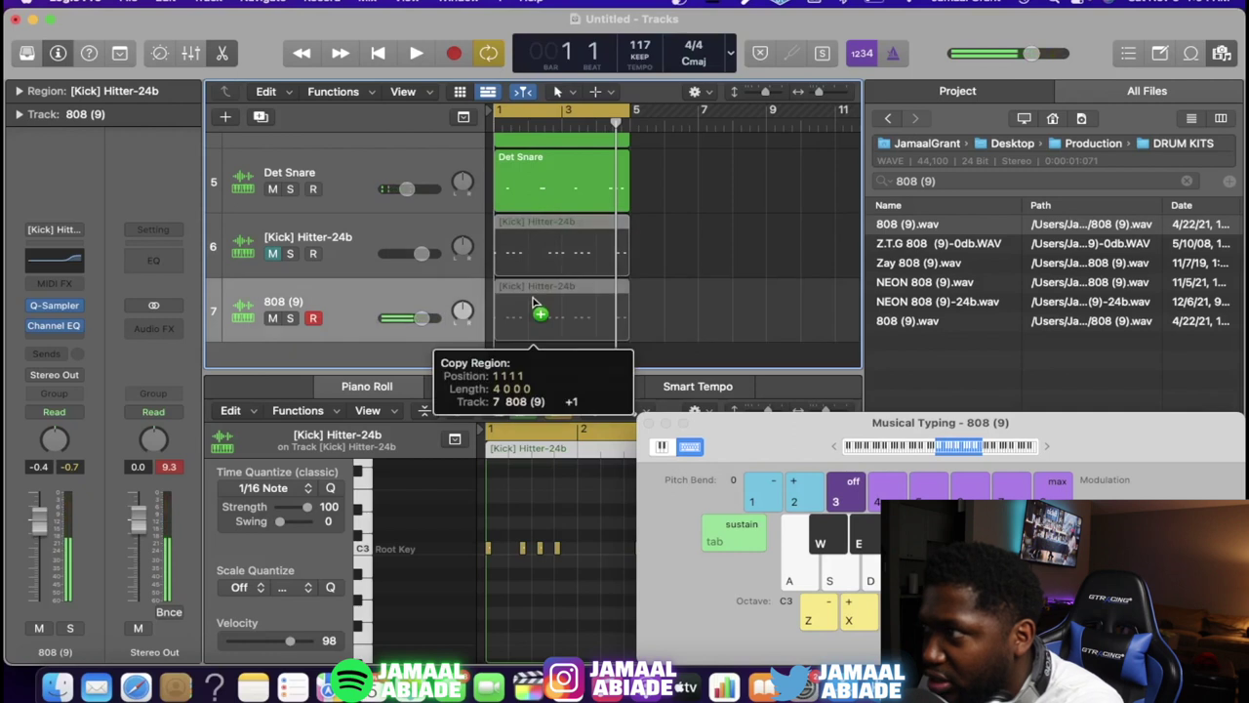
Step: Copy the [Kick] Hitter-24b region onto the 808 (9) track and raise all of the copy's notes from C3 to G3
left_click_drag(532, 315, 533, 297)
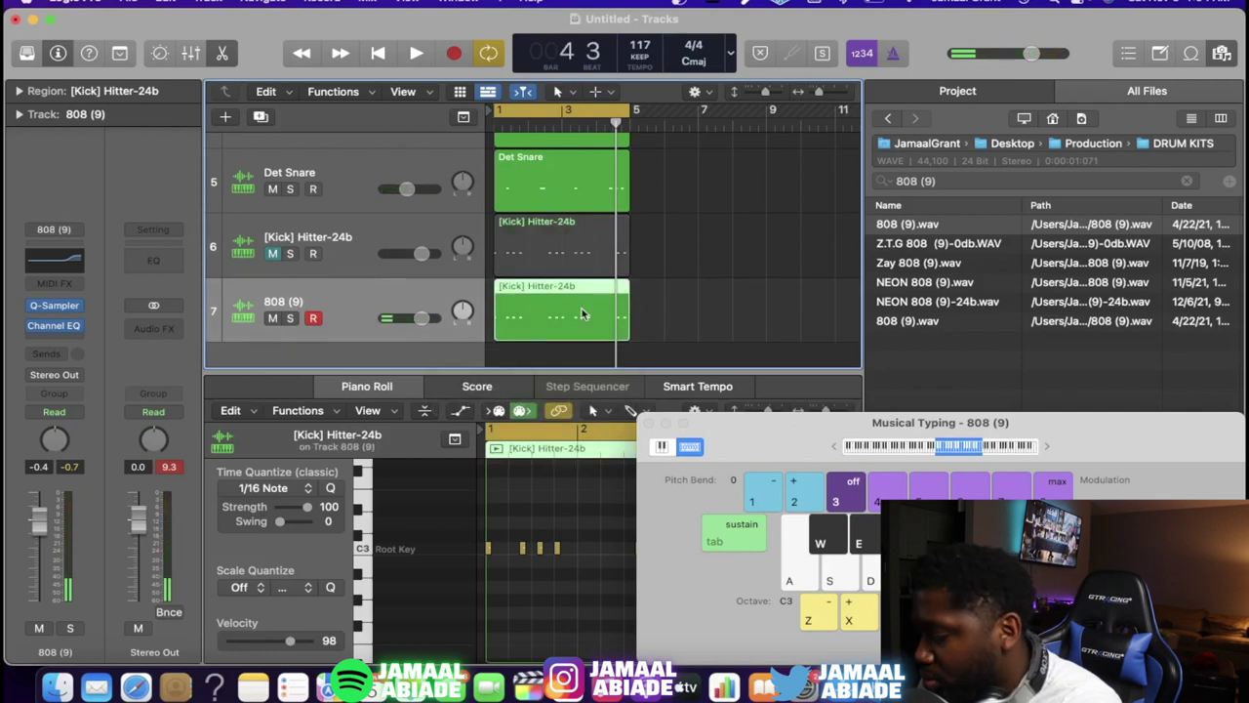
key("space")
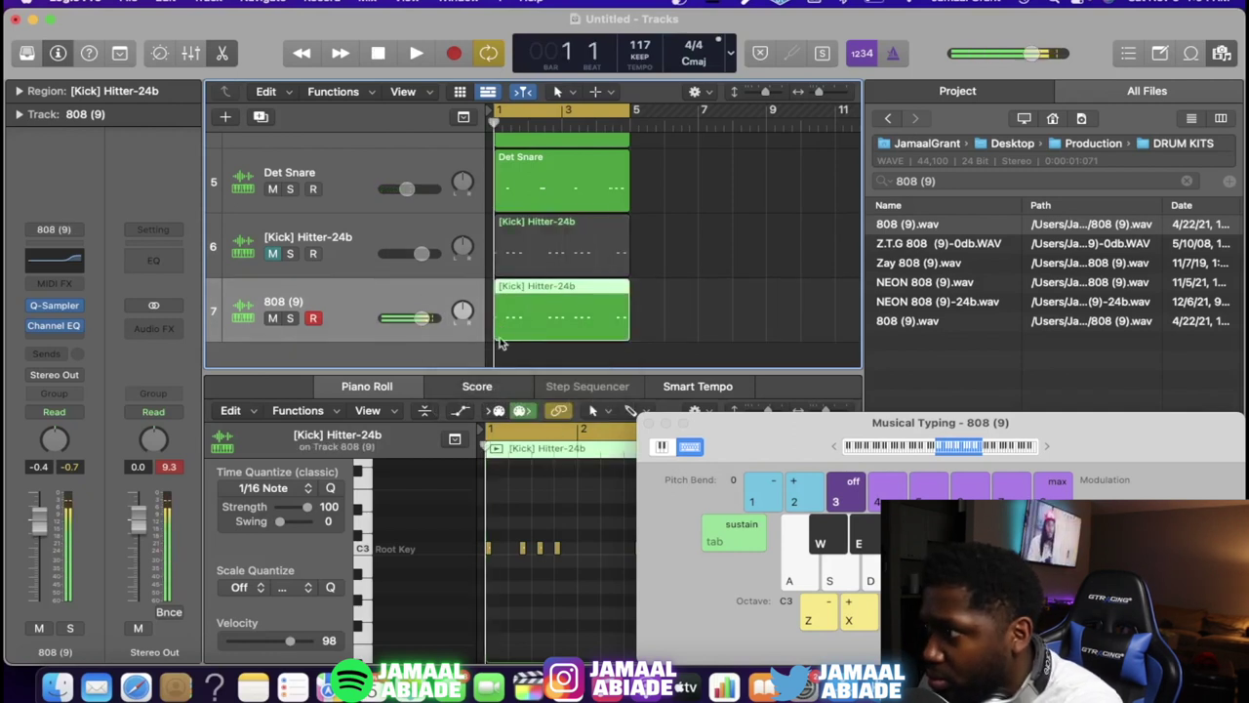
scroll(515, 569, "up", 3)
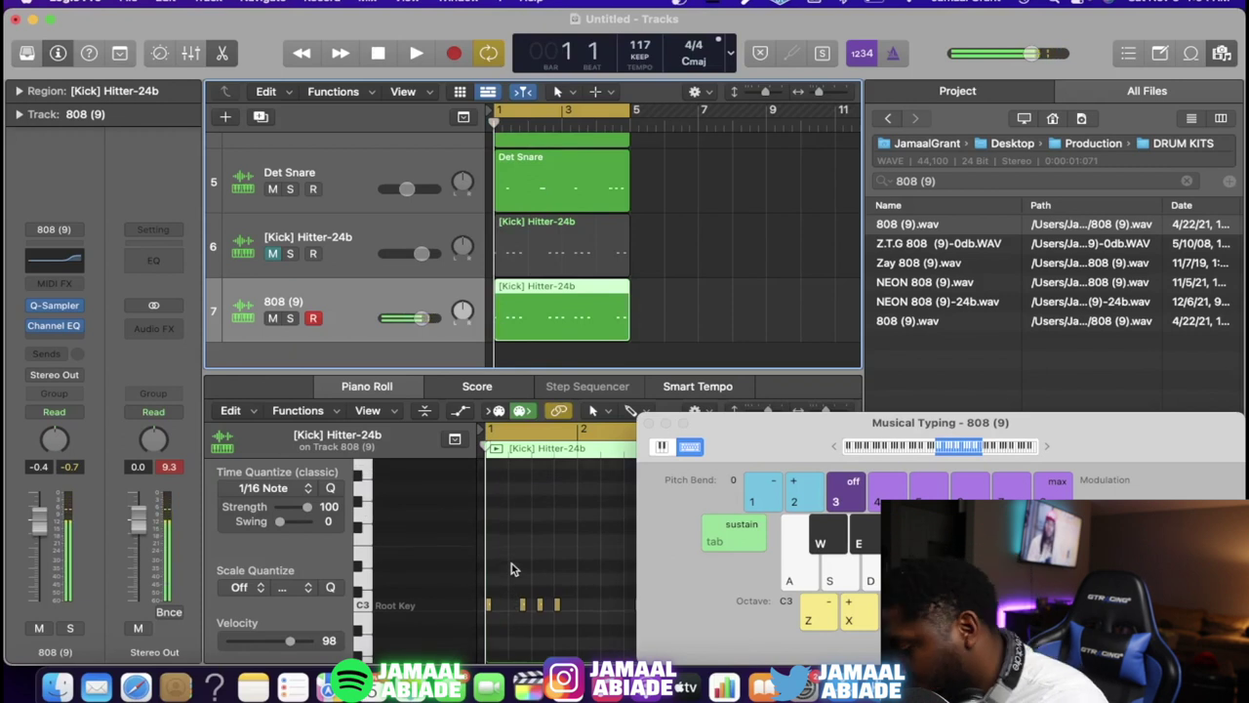
left_click(512, 563)
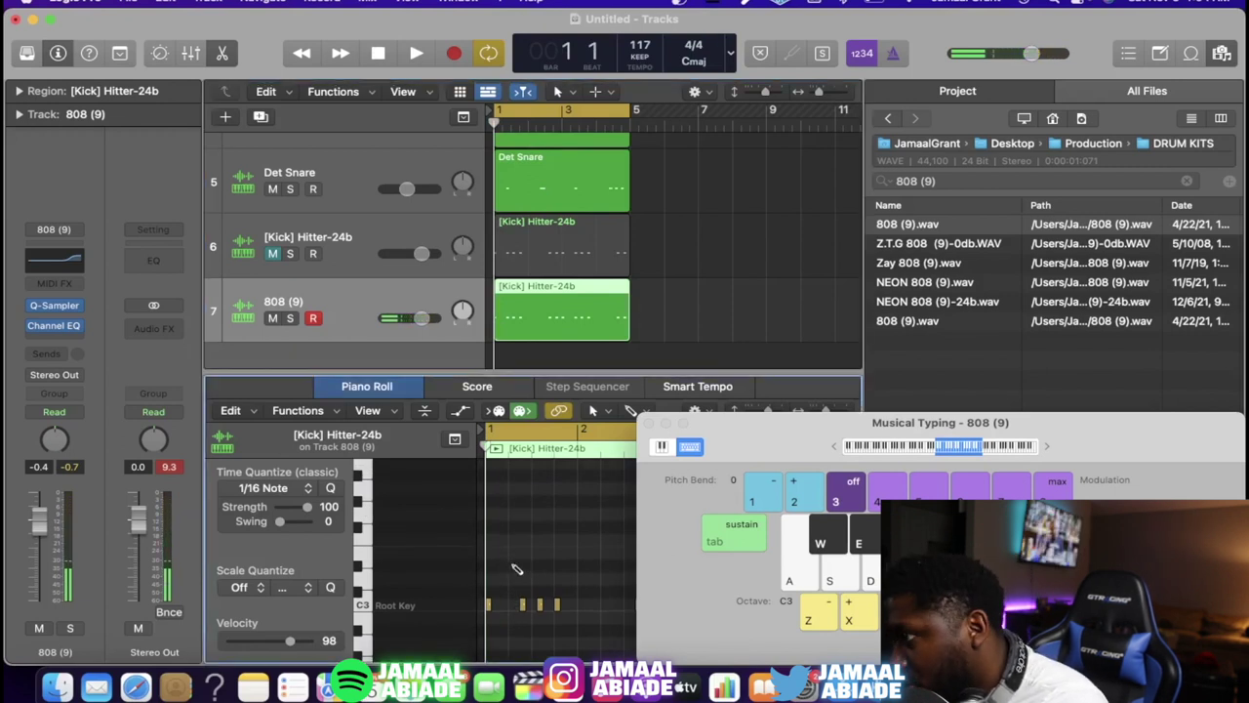
key("super+a")
left_click_drag(490, 606, 490, 520)
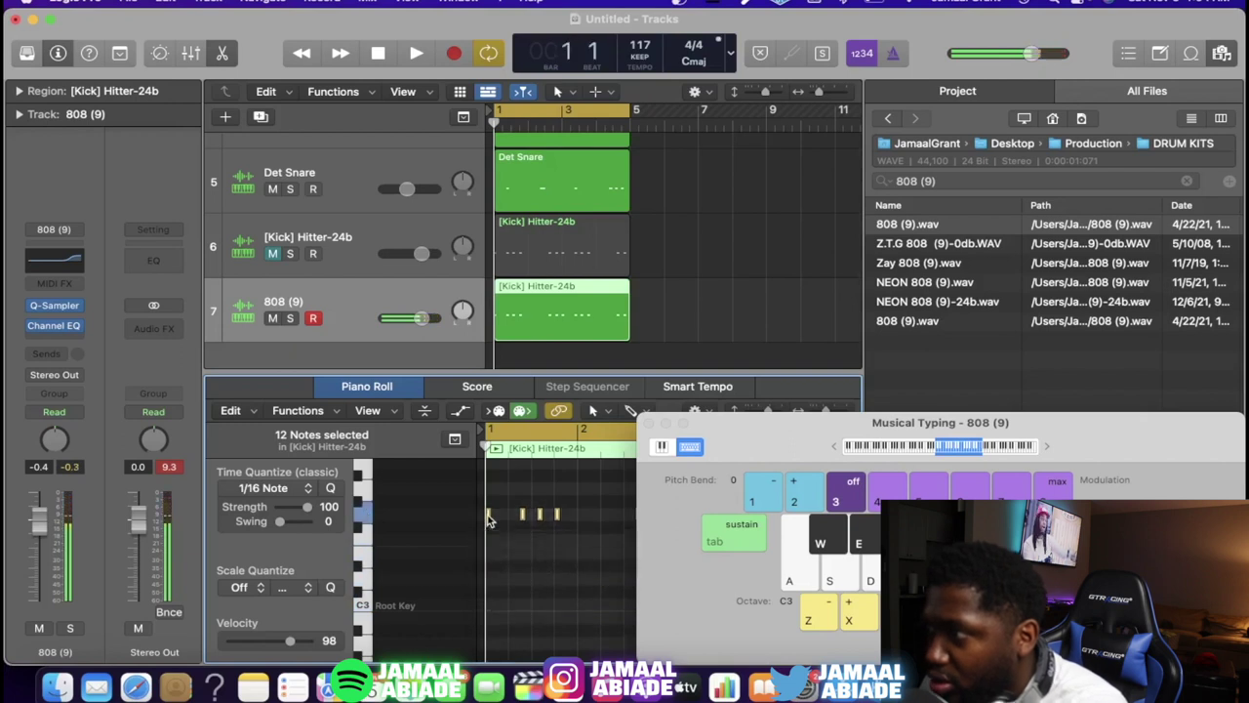
Step: Raise the second and third notes of the 808 pattern to A3 and the fourth one semitone higher, checking the melody by playback
key("space")
key("space")
key("space")
left_click_drag(542, 513, 543, 493)
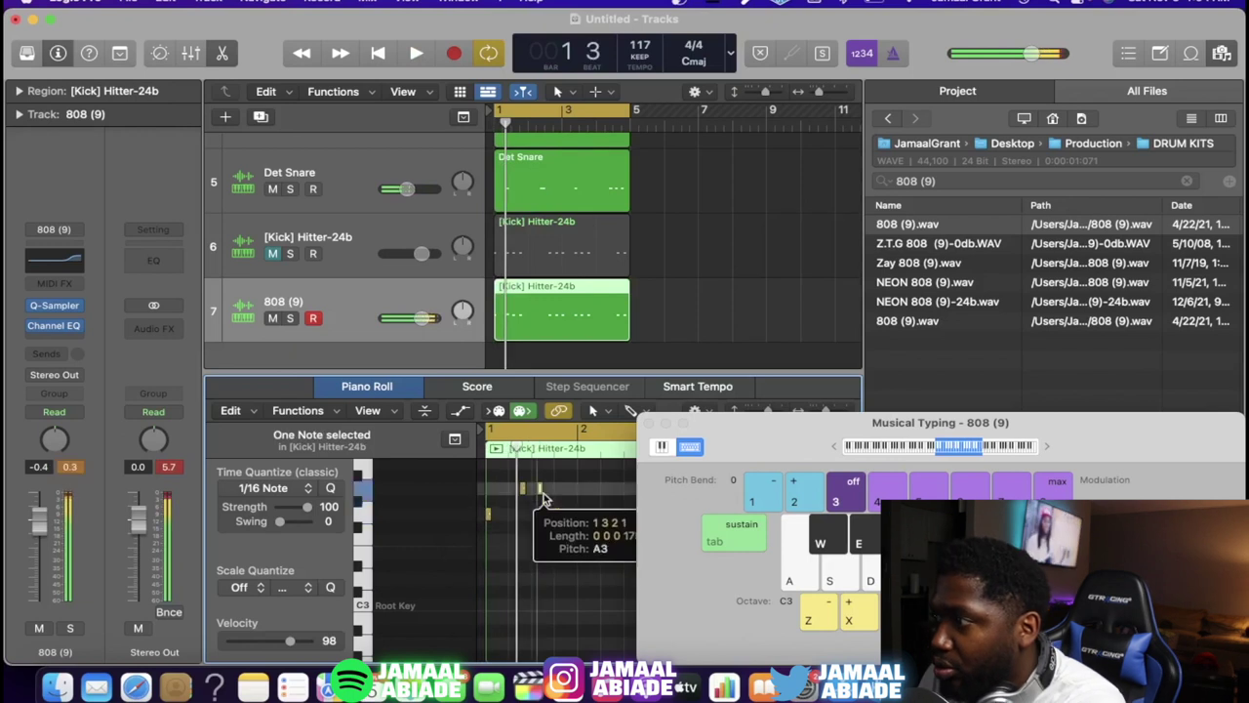
key("space")
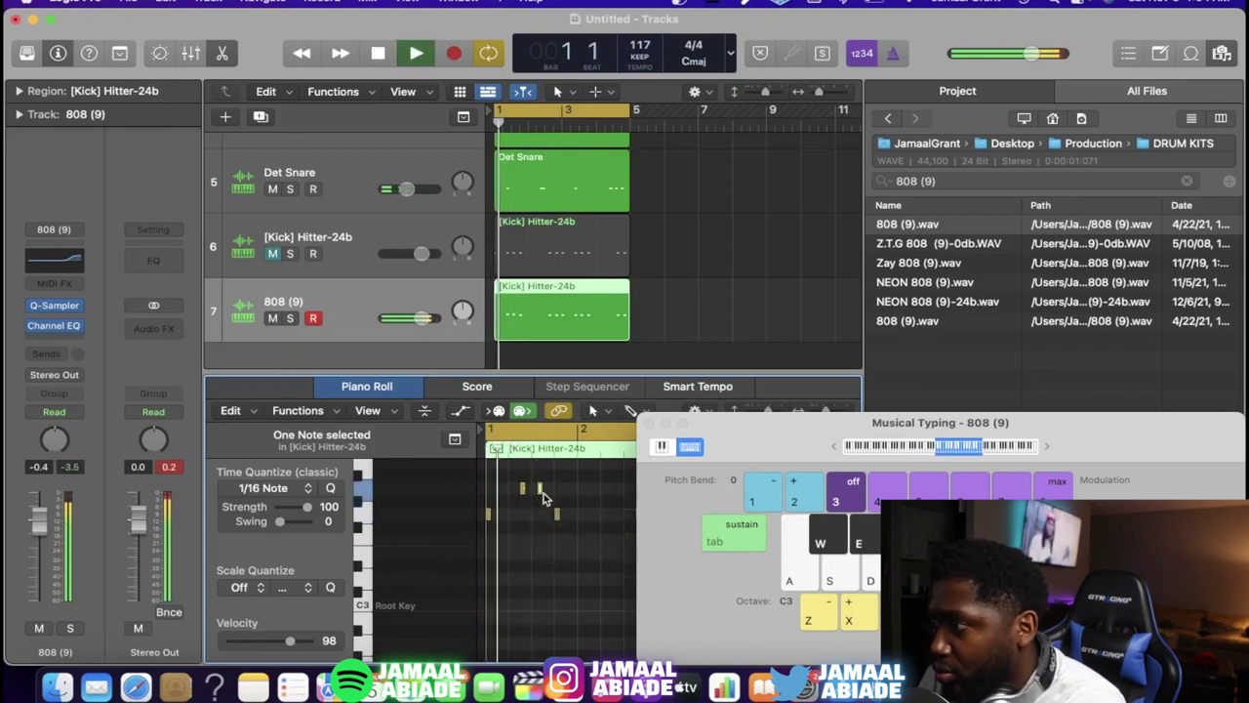
key("space")
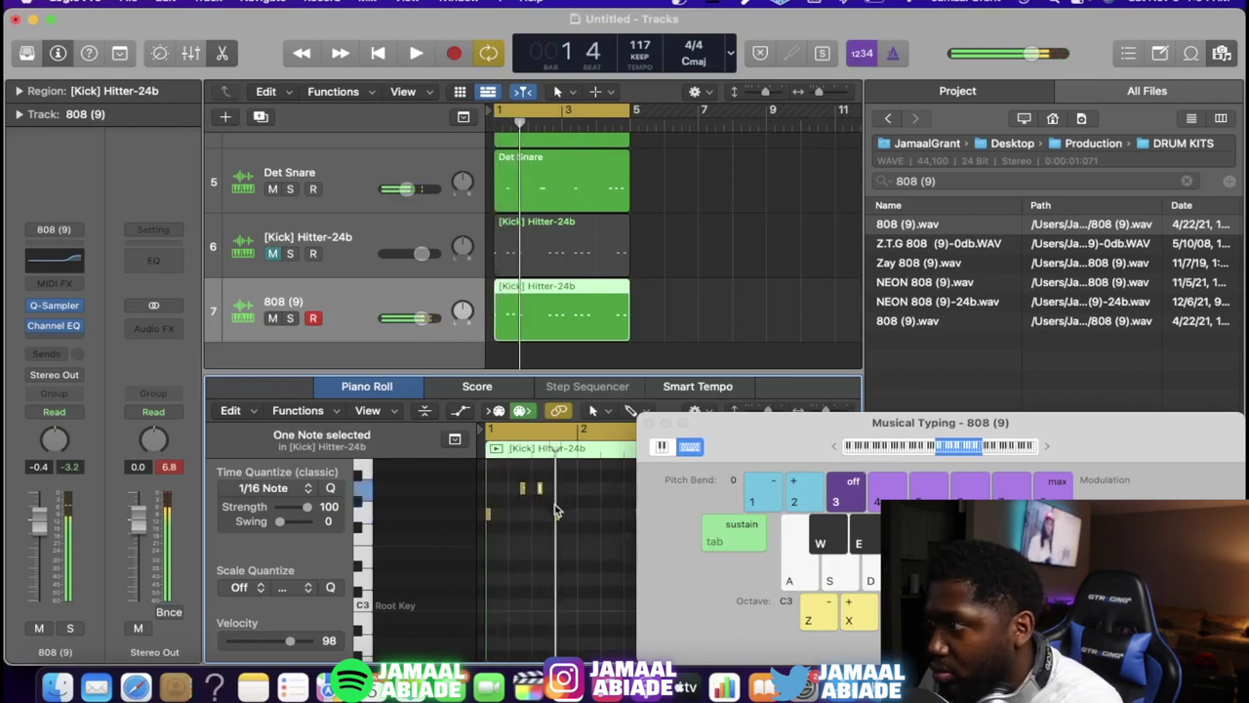
left_click_drag(559, 510, 559, 480)
key("space")
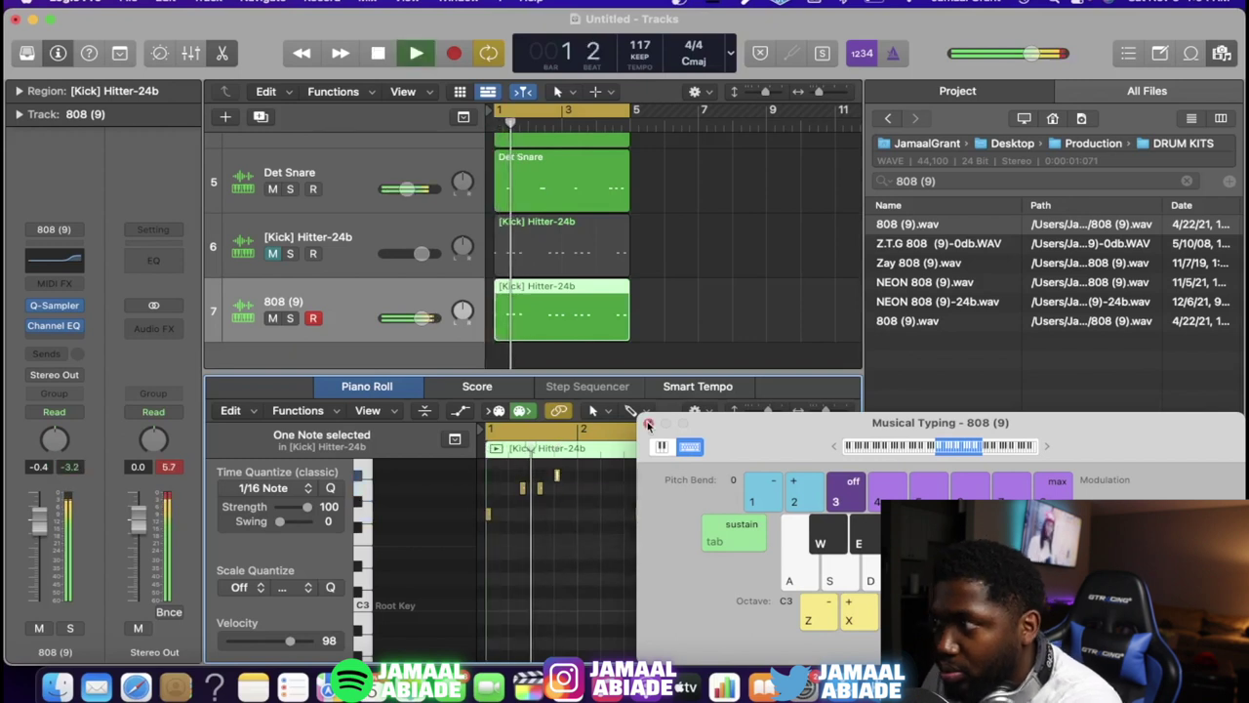
Step: Unmute the [Kick] Hitter-24b track and check the 808 (9) Quick Sampler while replaying the loop
key("super+k")
scroll(672, 530, "right", 1)
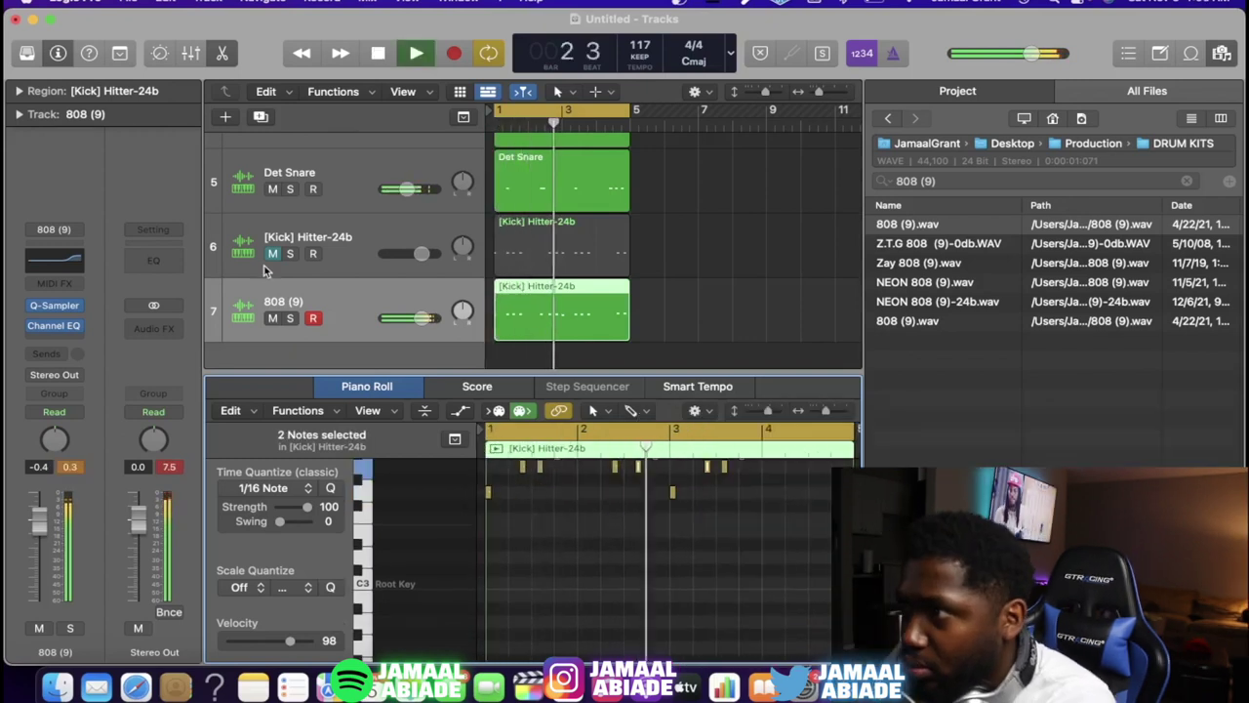
left_click(273, 255)
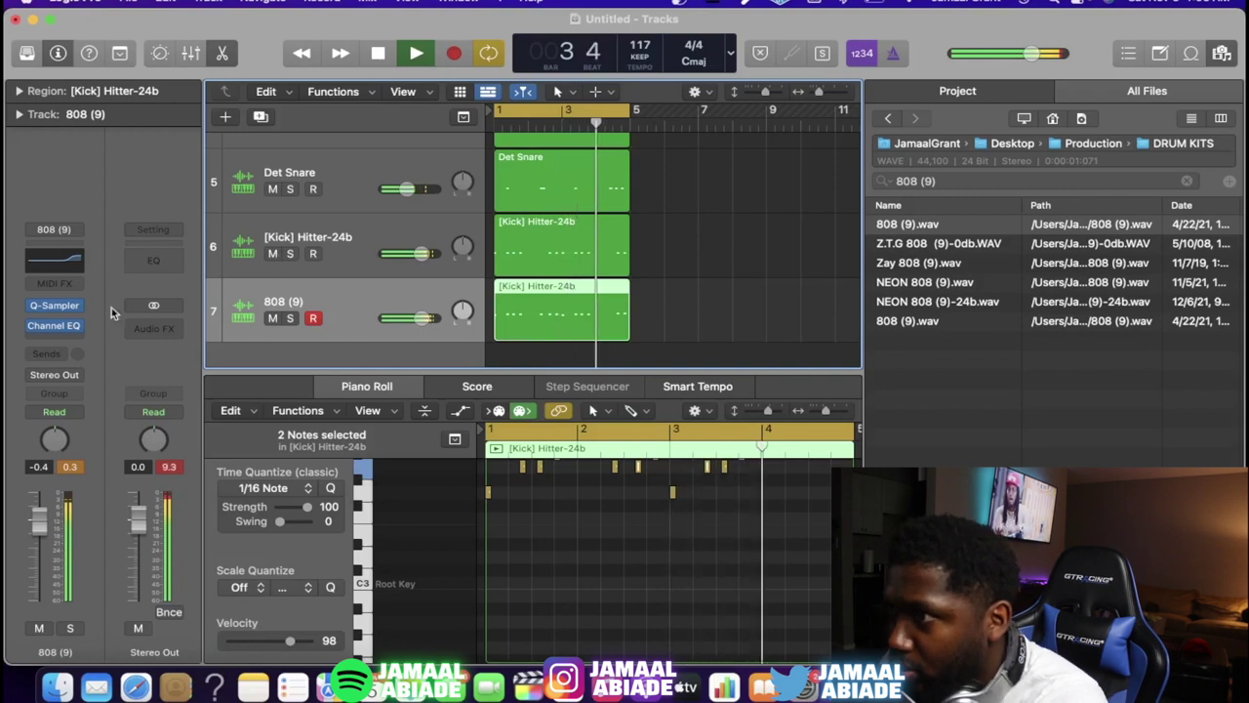
left_click(56, 306)
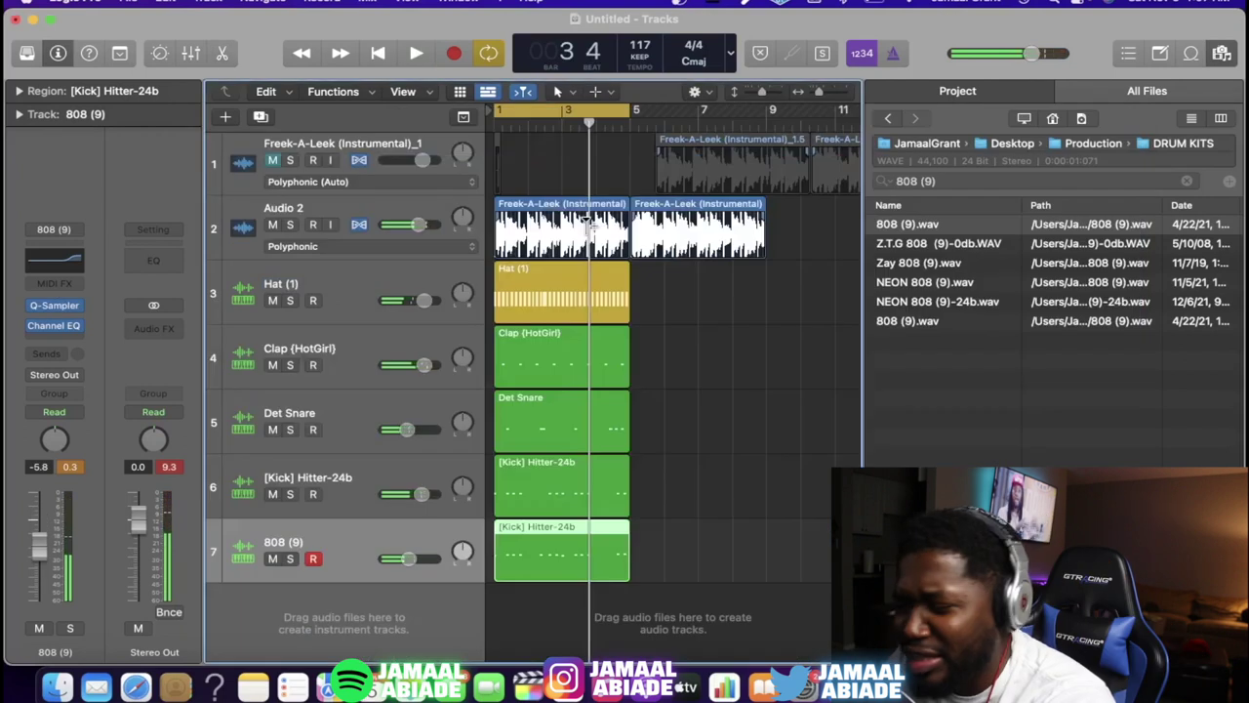
key("space")
key("space")
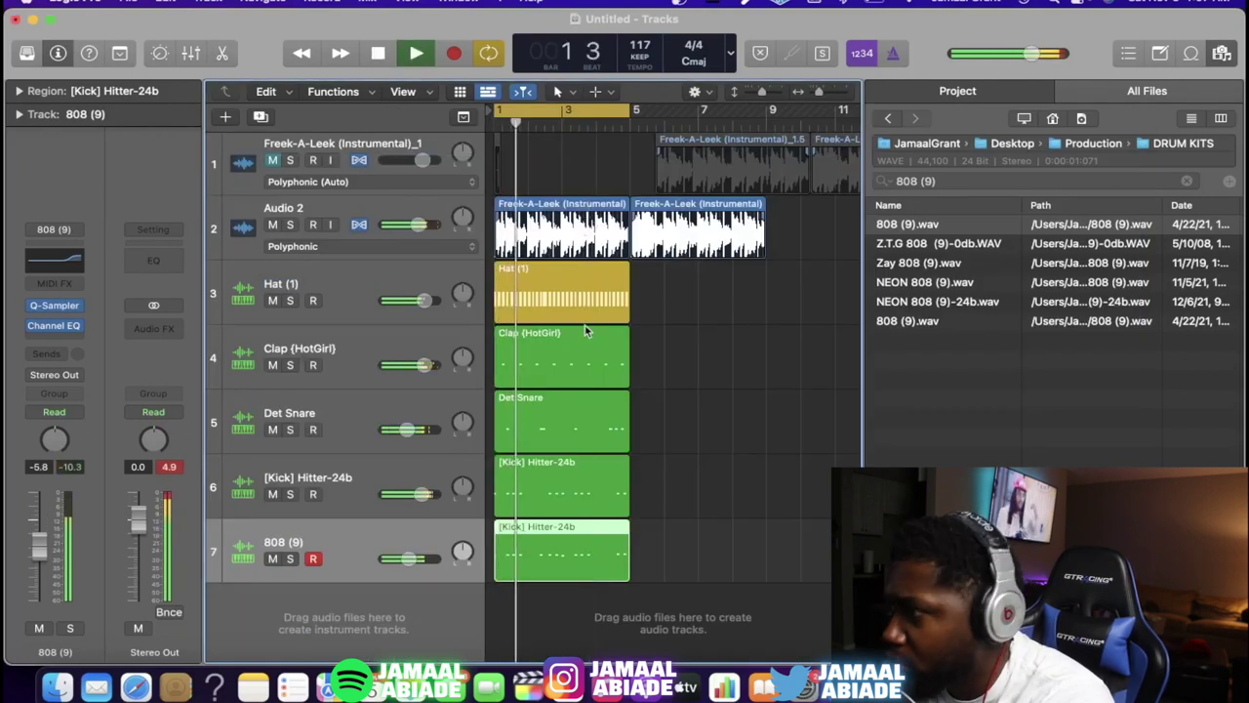
Step: Search the DRUM KITS folder for whistle and load TBE - Whistle 2 into Serato Sample on a new instrument track
left_click(1187, 181)
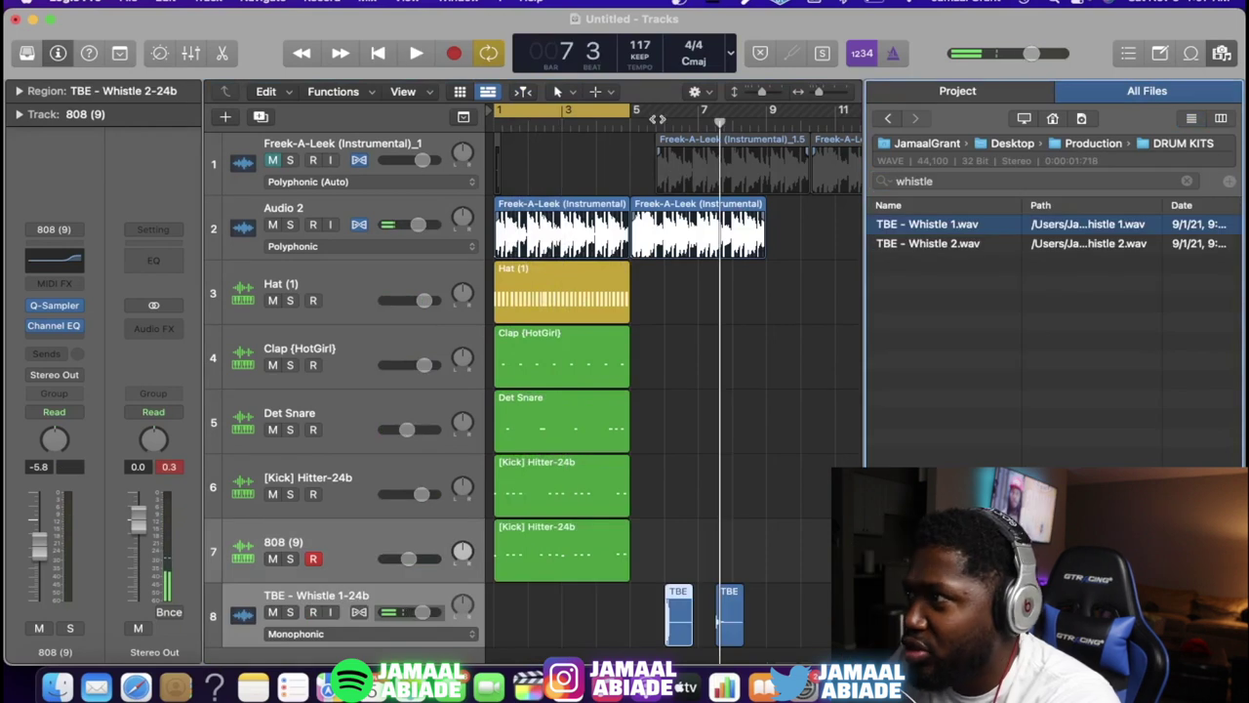
left_click(654, 118)
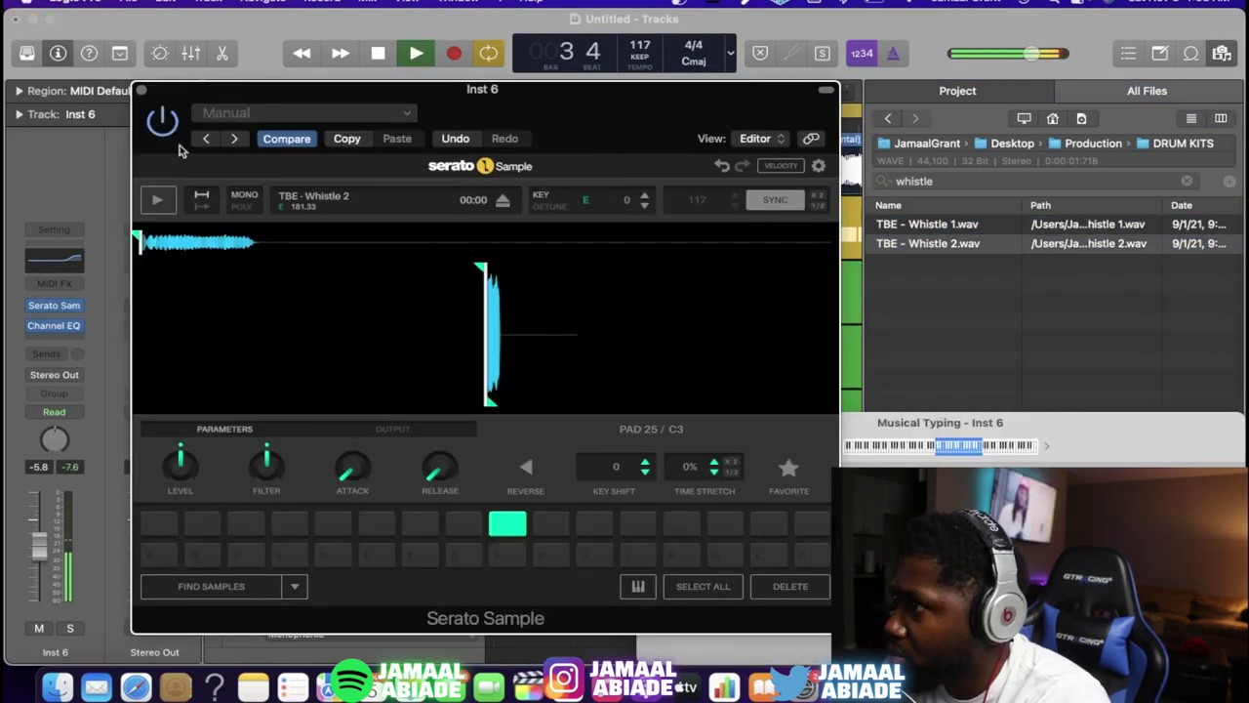
left_click_drag(224, 92, 255, 553)
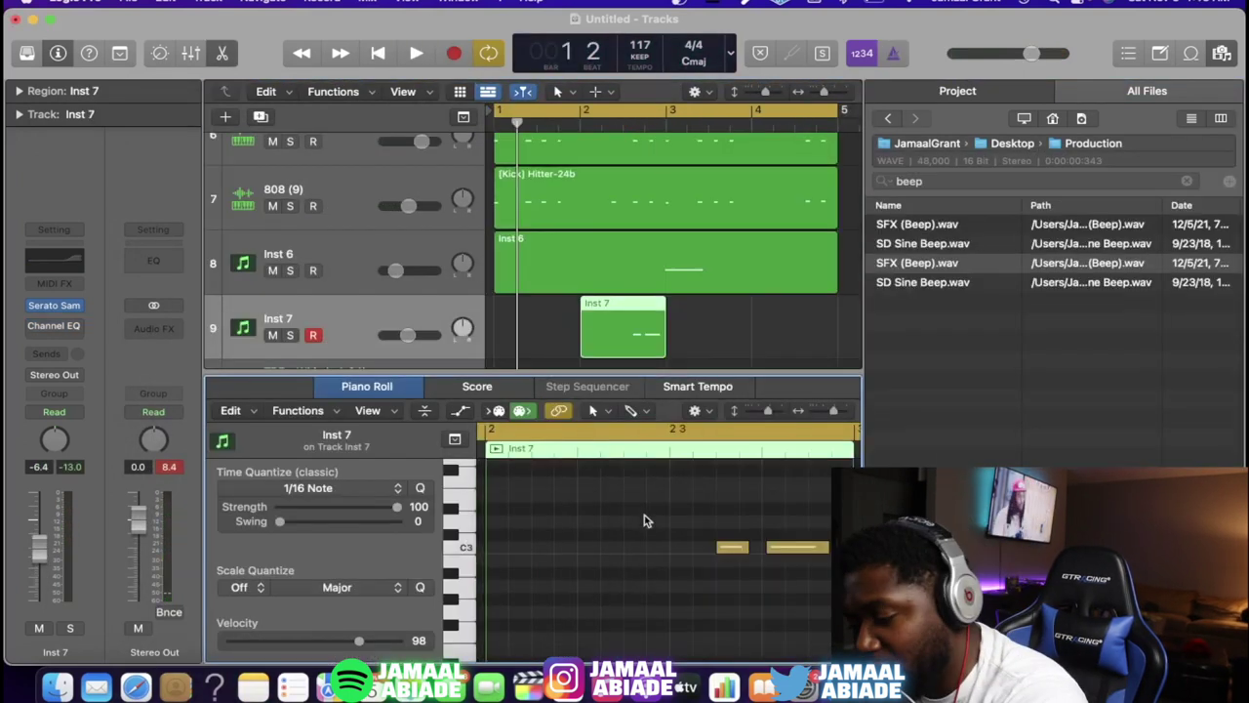
Step: Quantize both notes of the Inst 7 region to 1/16 Note and set the track's volume to -3.6 dB
key("super+a")
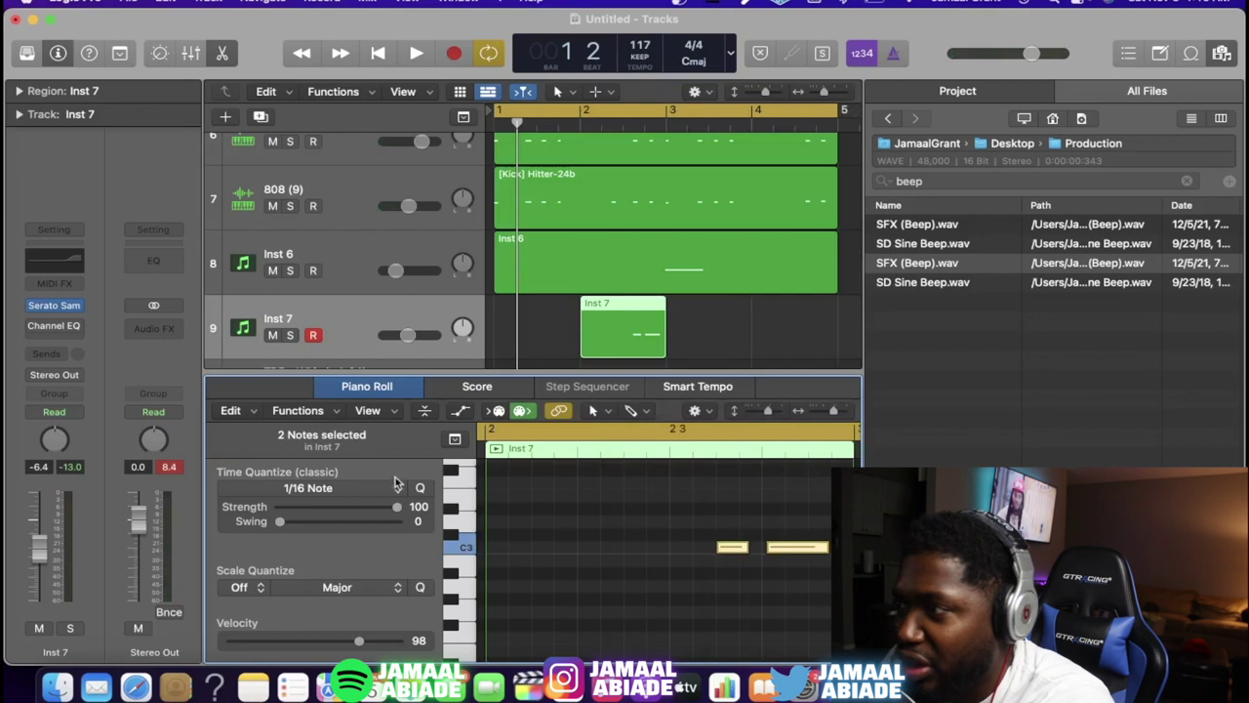
left_click_drag(407, 336, 414, 335)
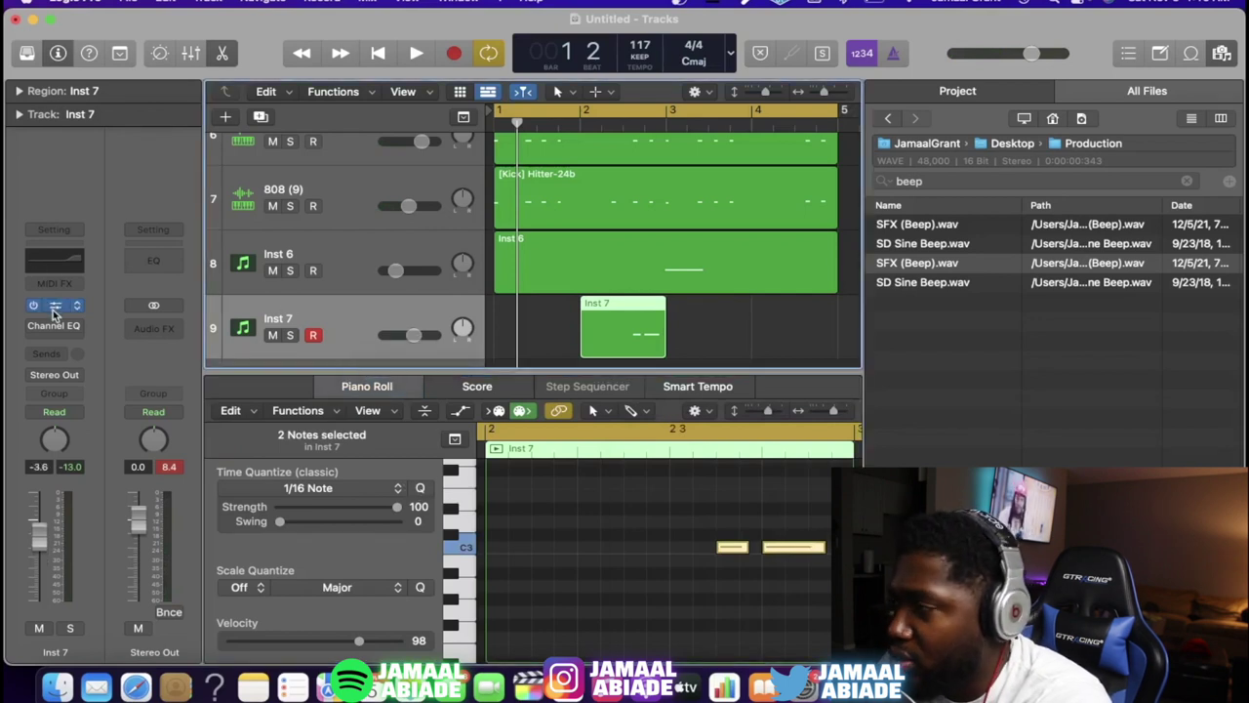
left_click(55, 306)
left_click(55, 305)
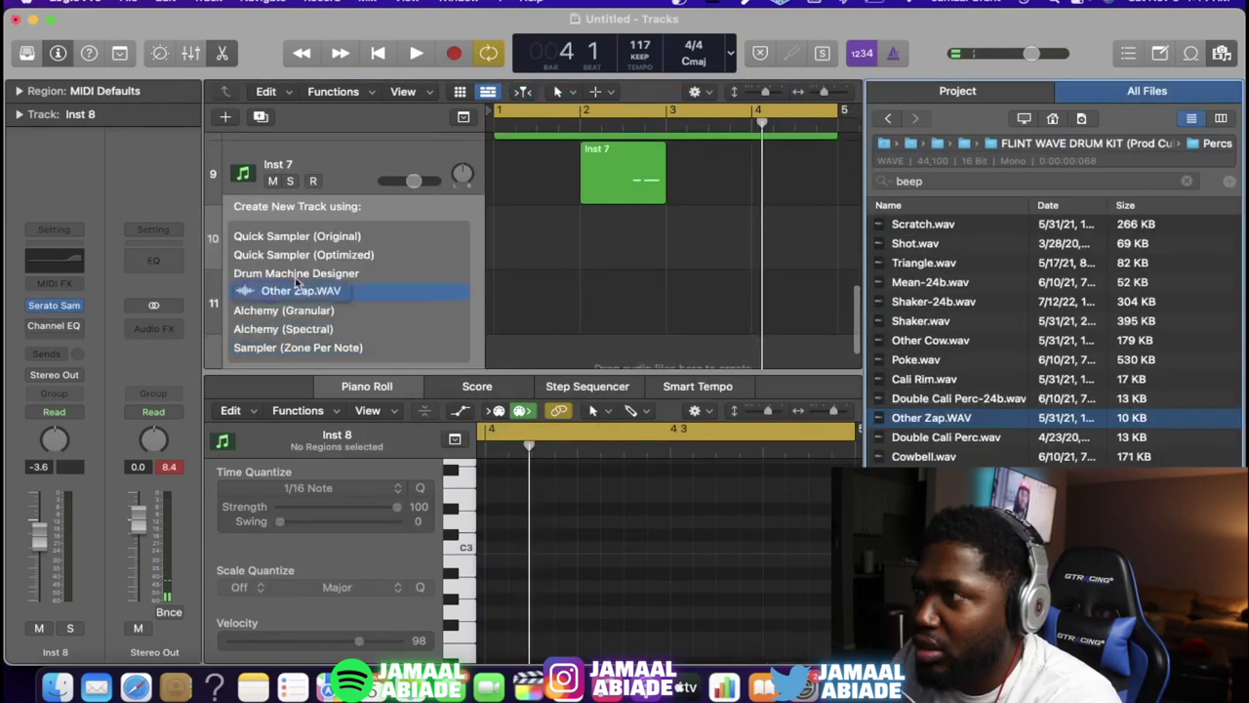
Step: Create a new track from Other Zap.WAV using Quick Sampler (Original)
left_click_drag(298, 283, 444, 305)
left_click_drag(334, 310, 294, 238)
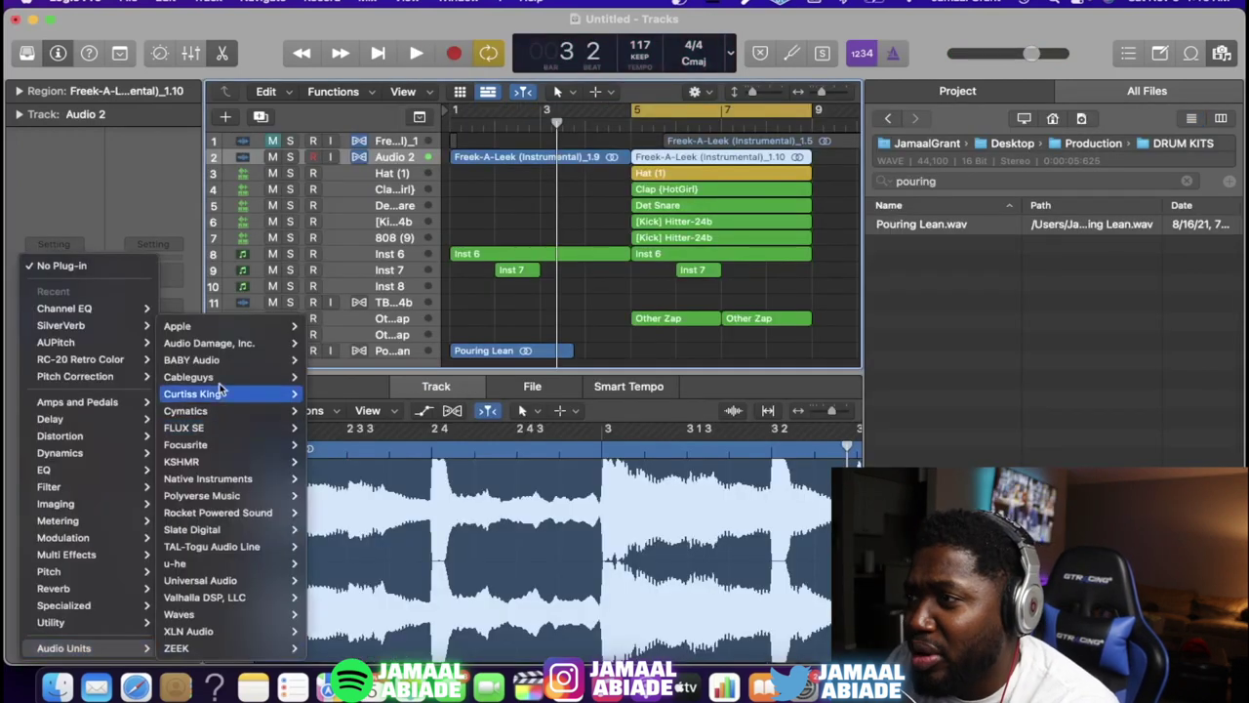
Step: Insert the Apple AUPitch audio unit on the Audio 2 track and adjust its Pitch during playback
mouse_move(245, 345)
mouse_move(195, 326)
mouse_move(326, 313)
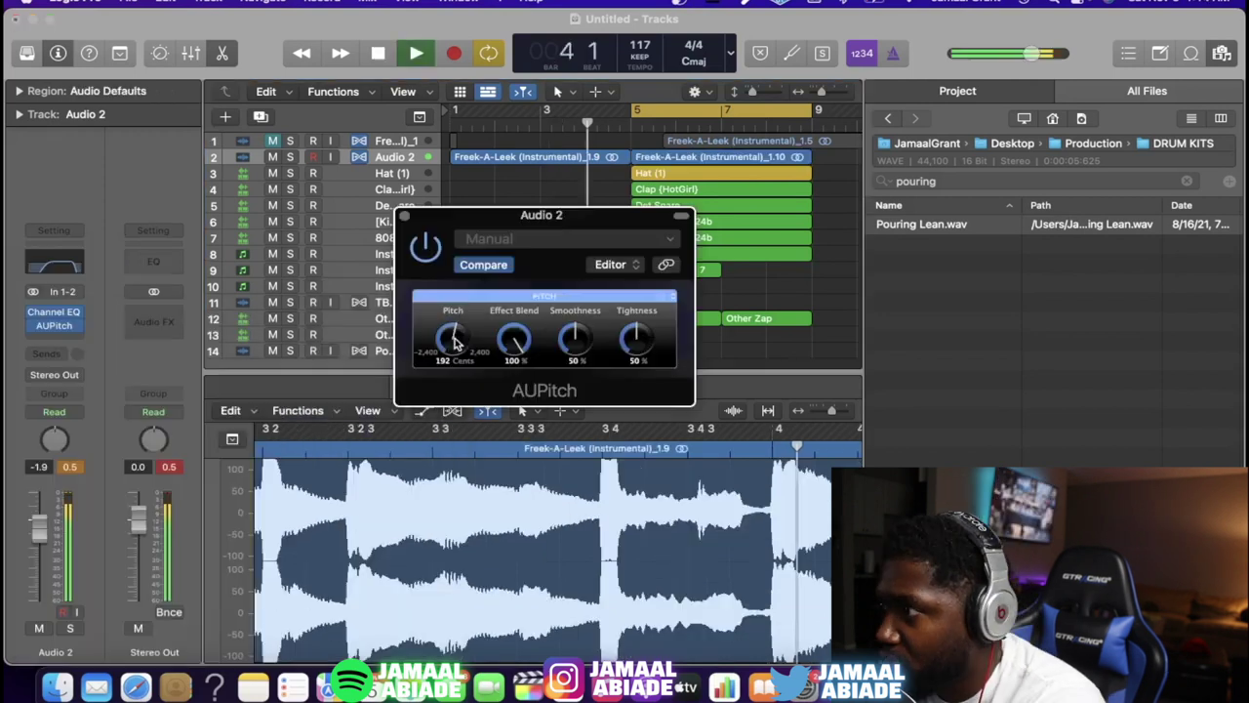
left_click_drag(454, 339, 441, 315)
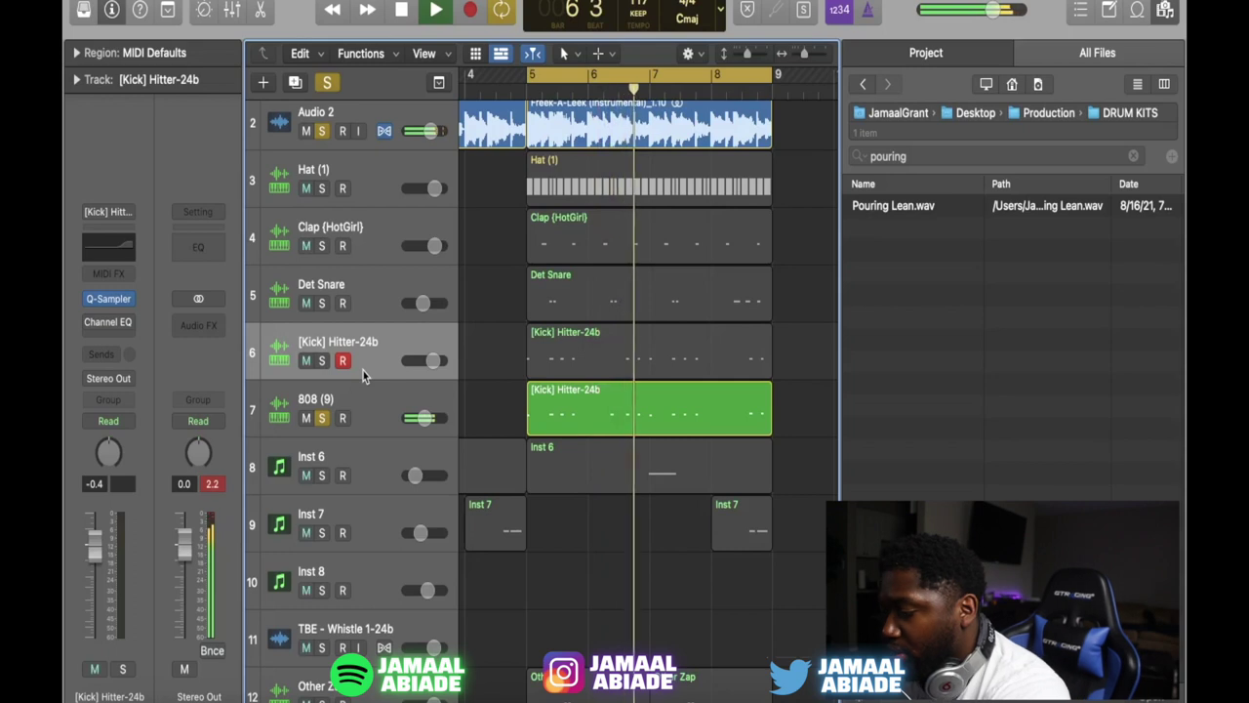
Step: Open the 808 (9) track's region in the Piano Roll and transpose all its notes down one octave
key("space")
left_click(364, 392)
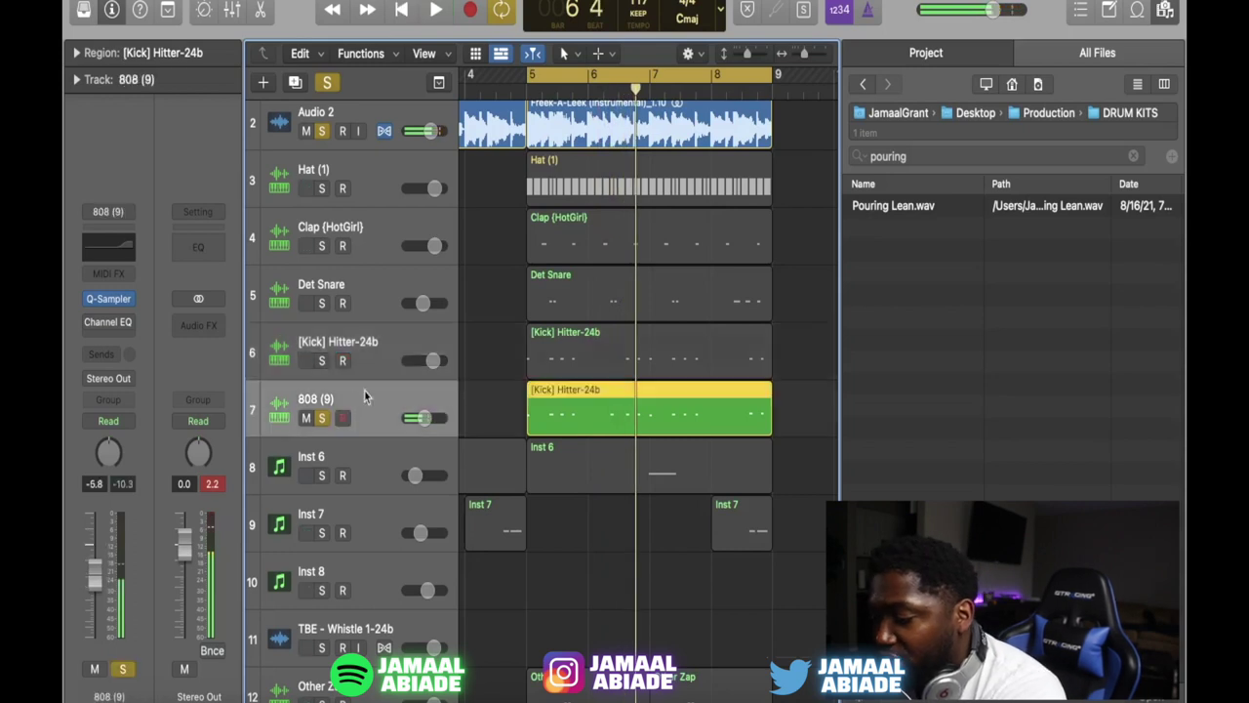
double_click(557, 390)
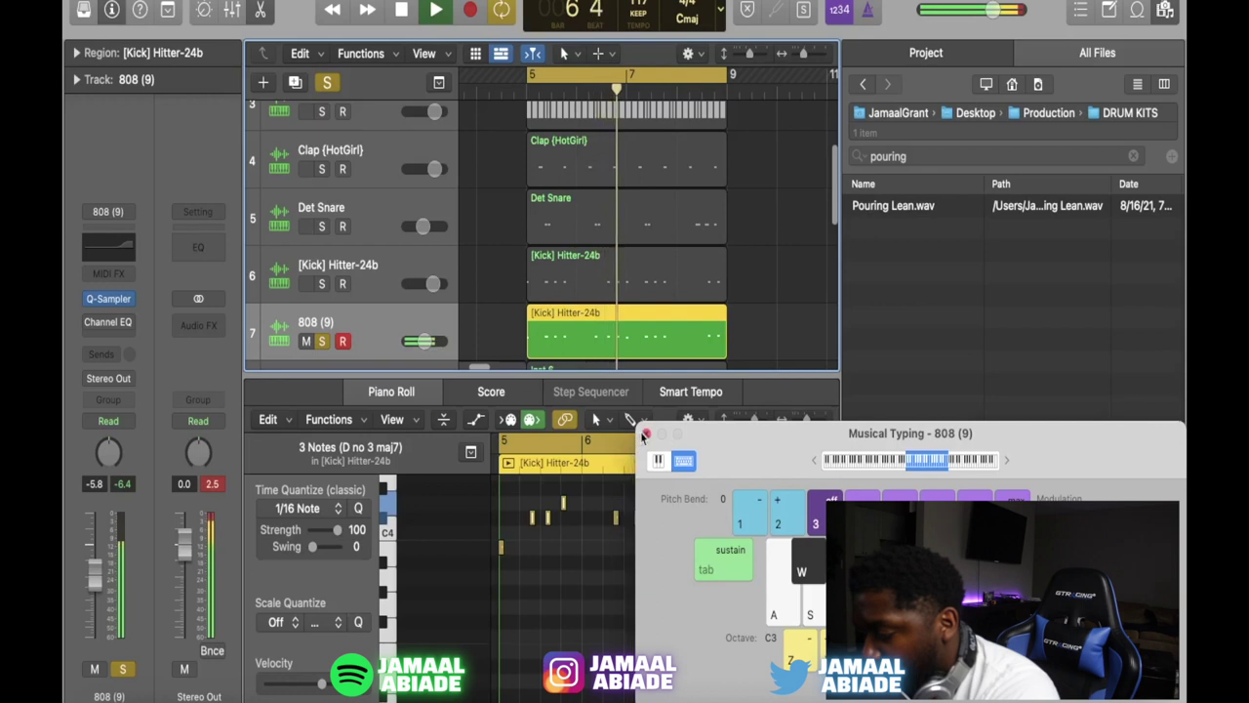
left_click(645, 435)
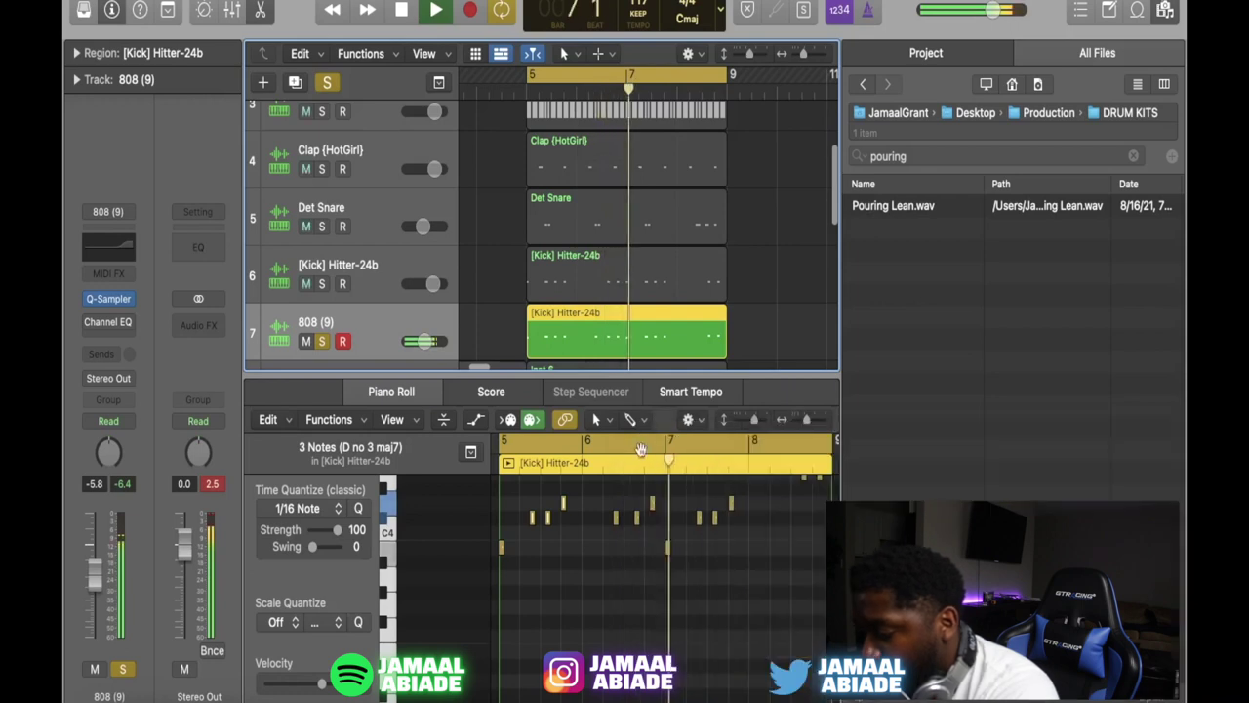
key("space")
left_click(632, 576)
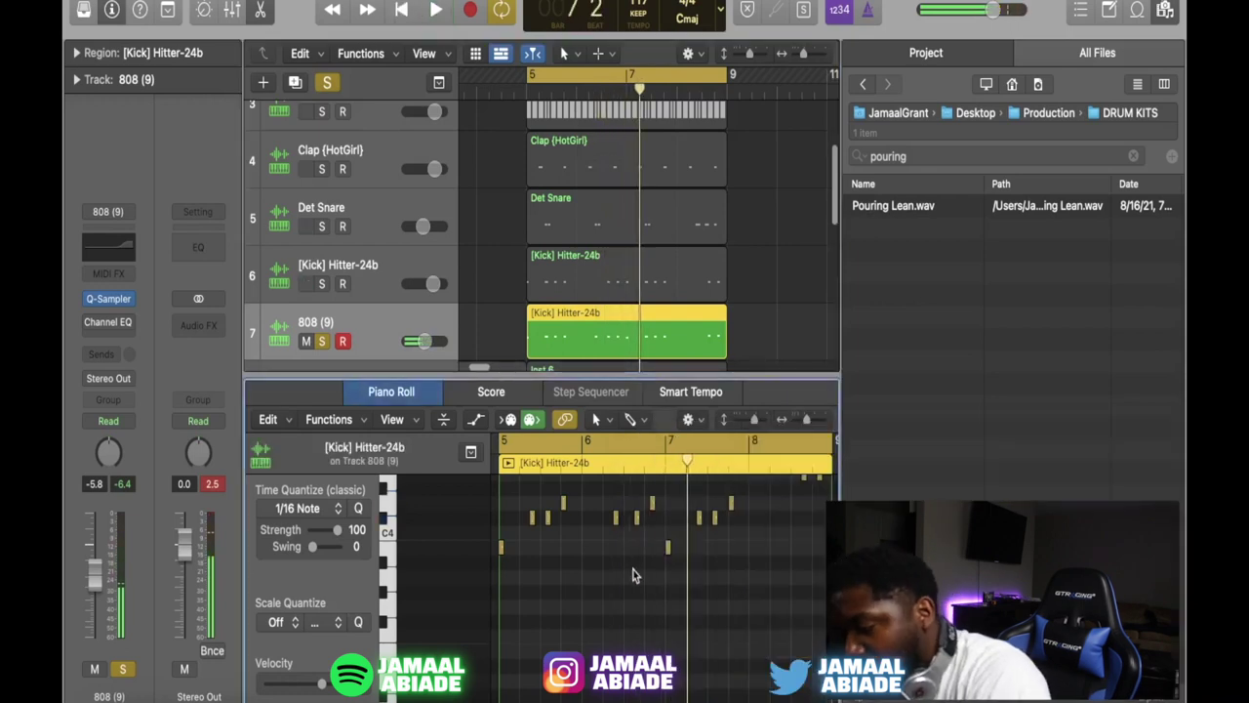
key("super+a")
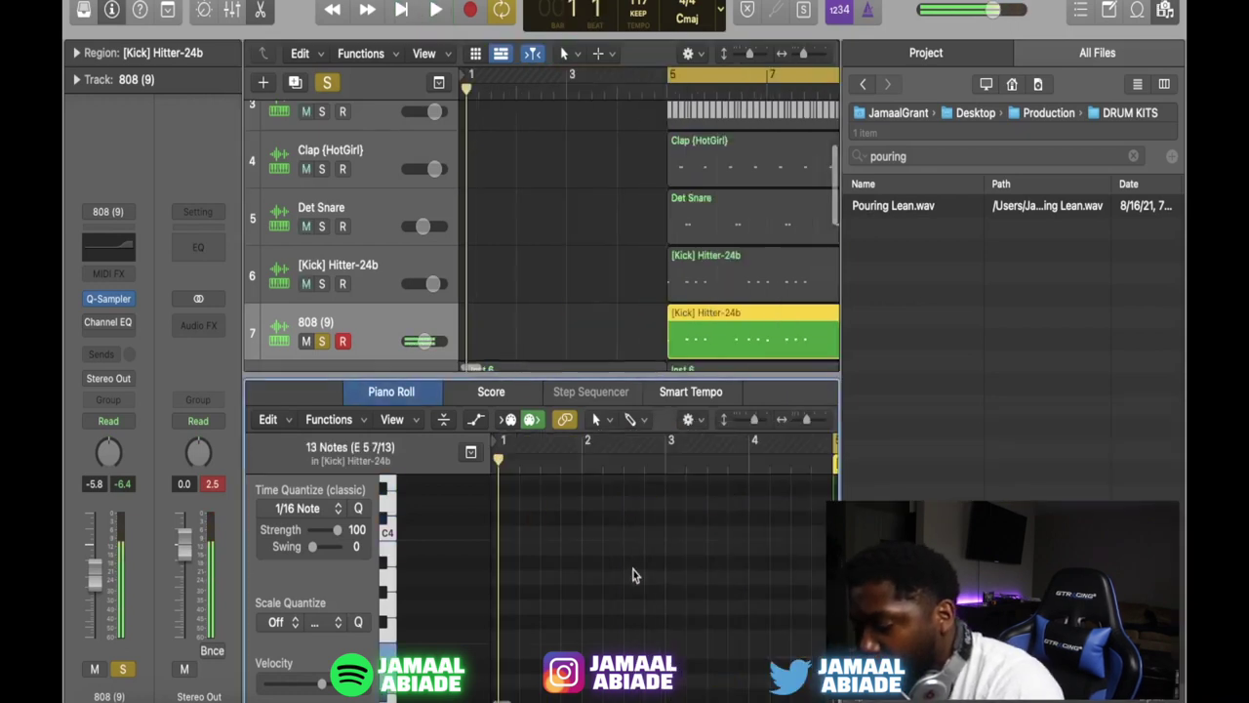
Step: Play the loop from bar 5 to hear the lowered 808 and clear the solo from all tracks
key("Return")
key("space")
double_click(659, 86)
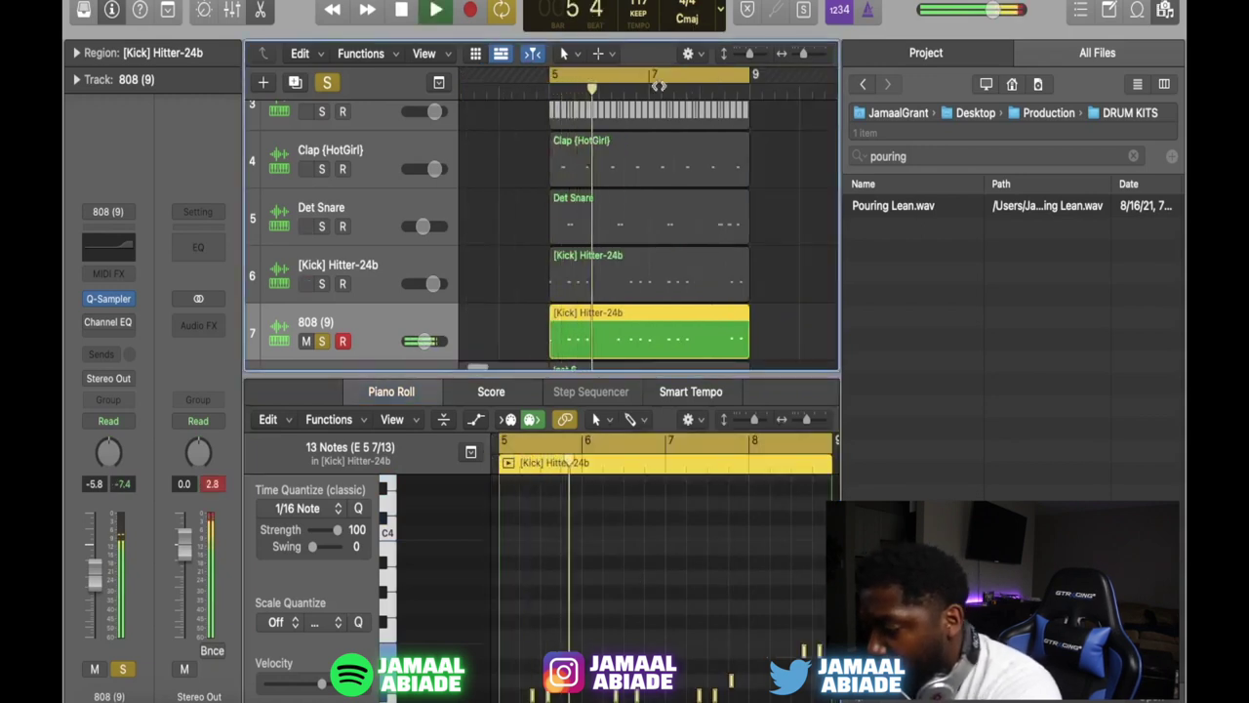
scroll(659, 212, "down", 2)
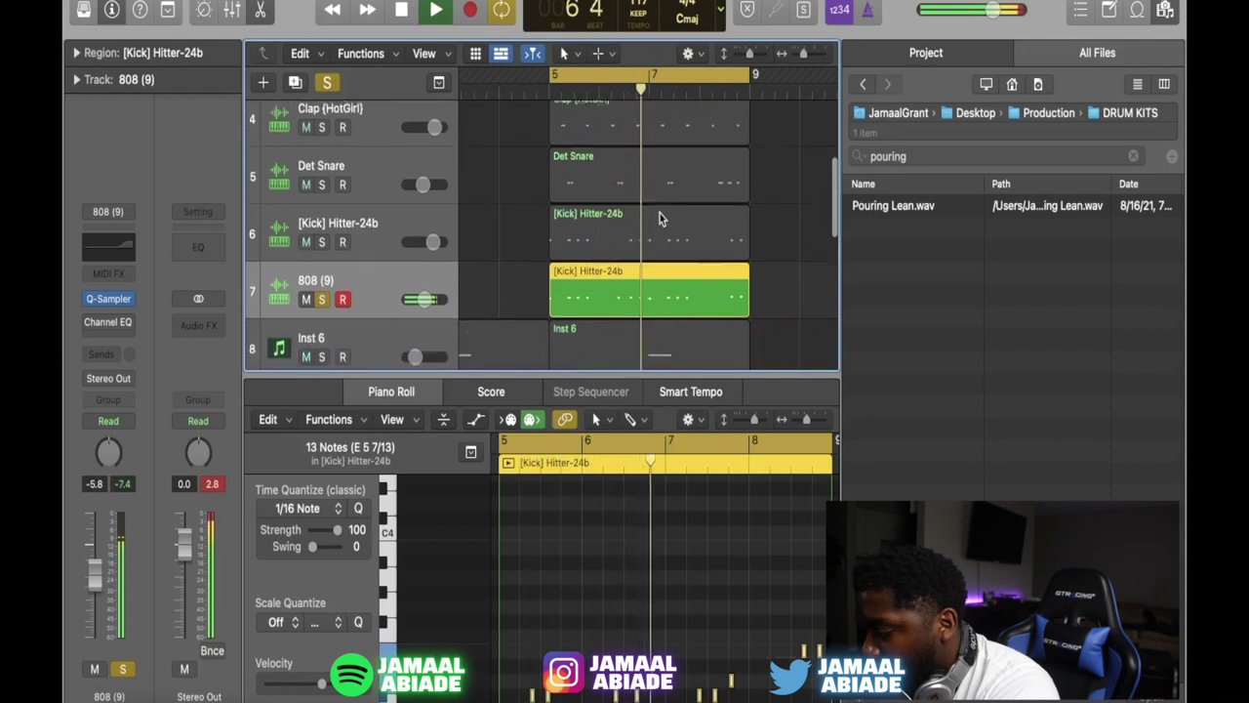
left_click(327, 81)
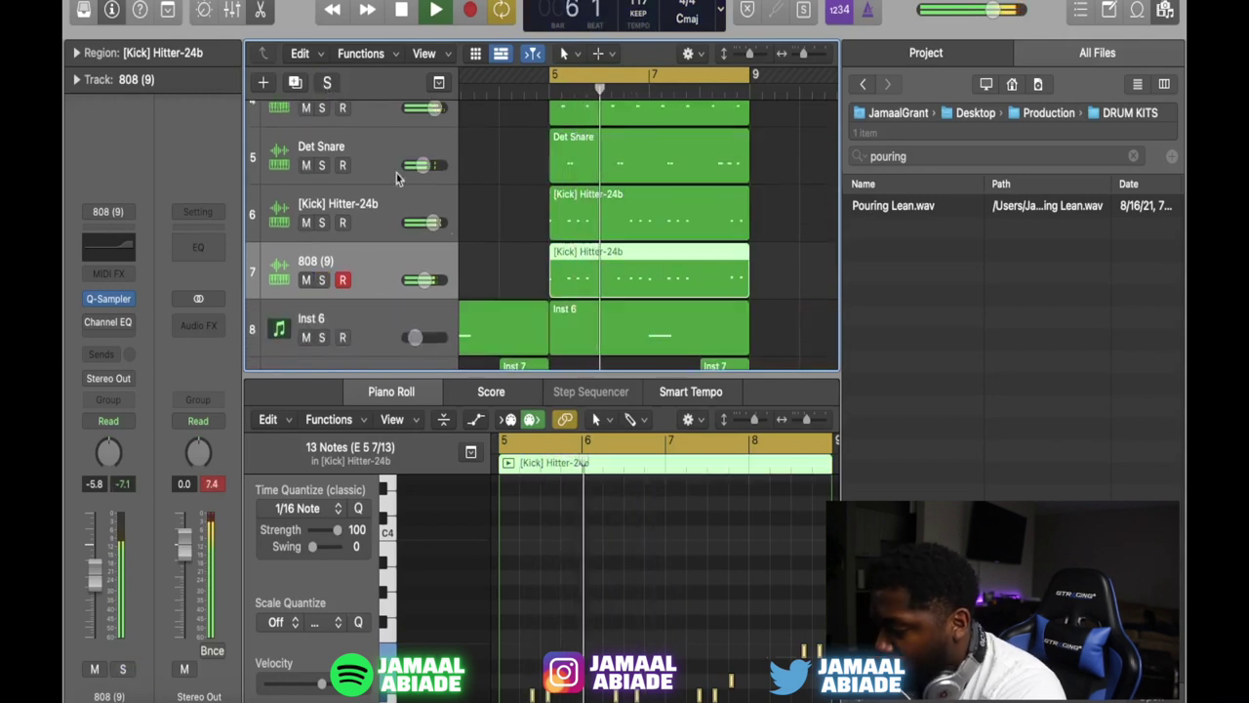
scroll(715, 581, "down", 1)
scroll(717, 582, "down", 3)
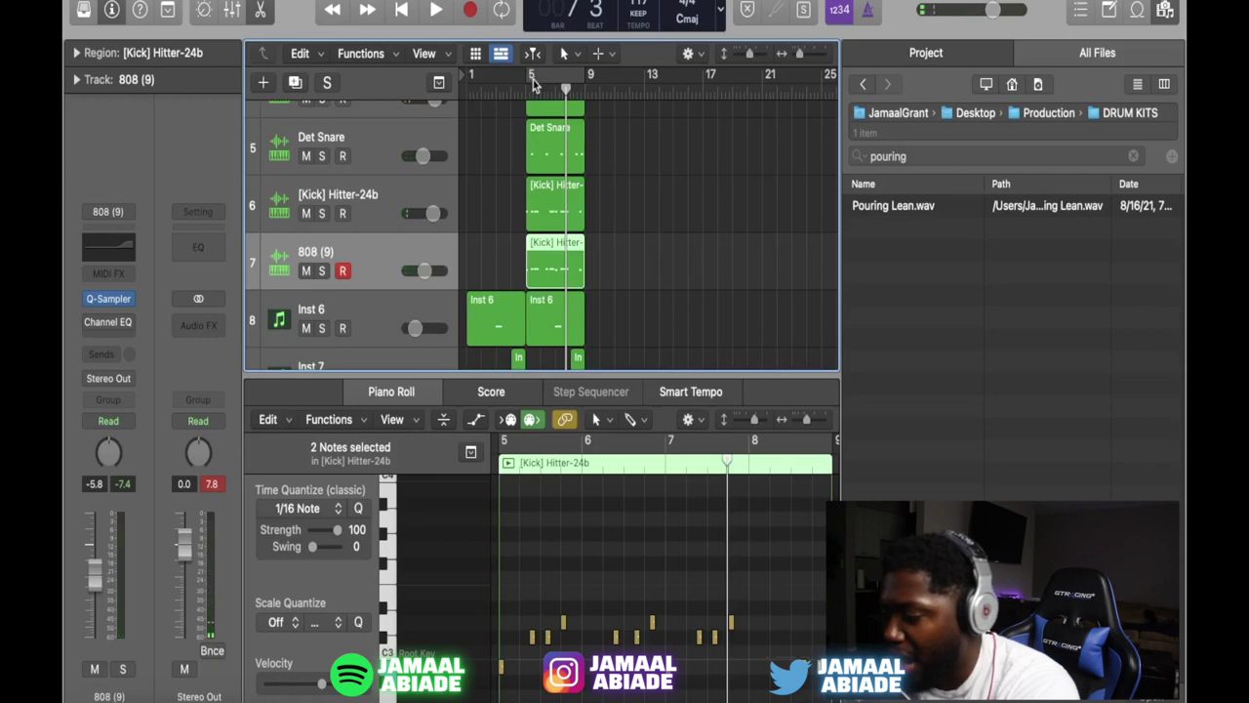
Step: Set the cycle range to bars 1 to 5, close the Piano Roll and copy the bar 5 drum and 808 regions to bar 1
left_click(531, 78)
left_click_drag(527, 78, 469, 78)
scroll(522, 127, "up", 2)
scroll(520, 128, "up", 2)
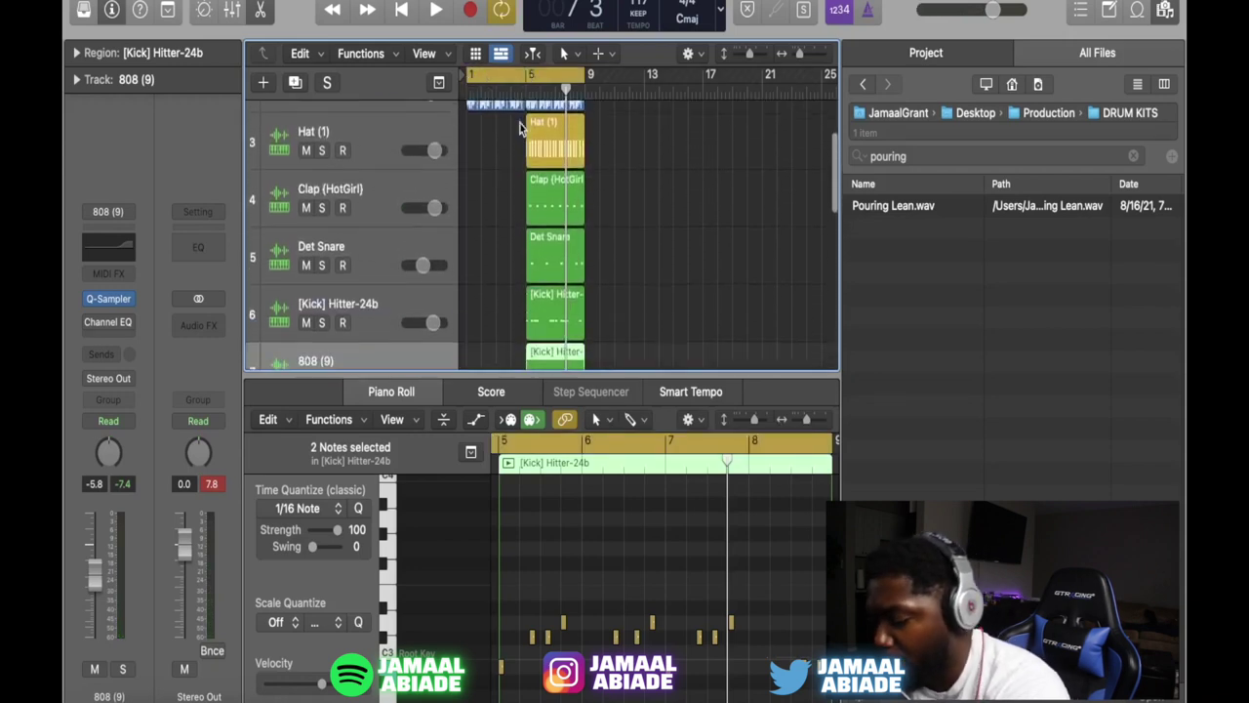
key("x")
key("x")
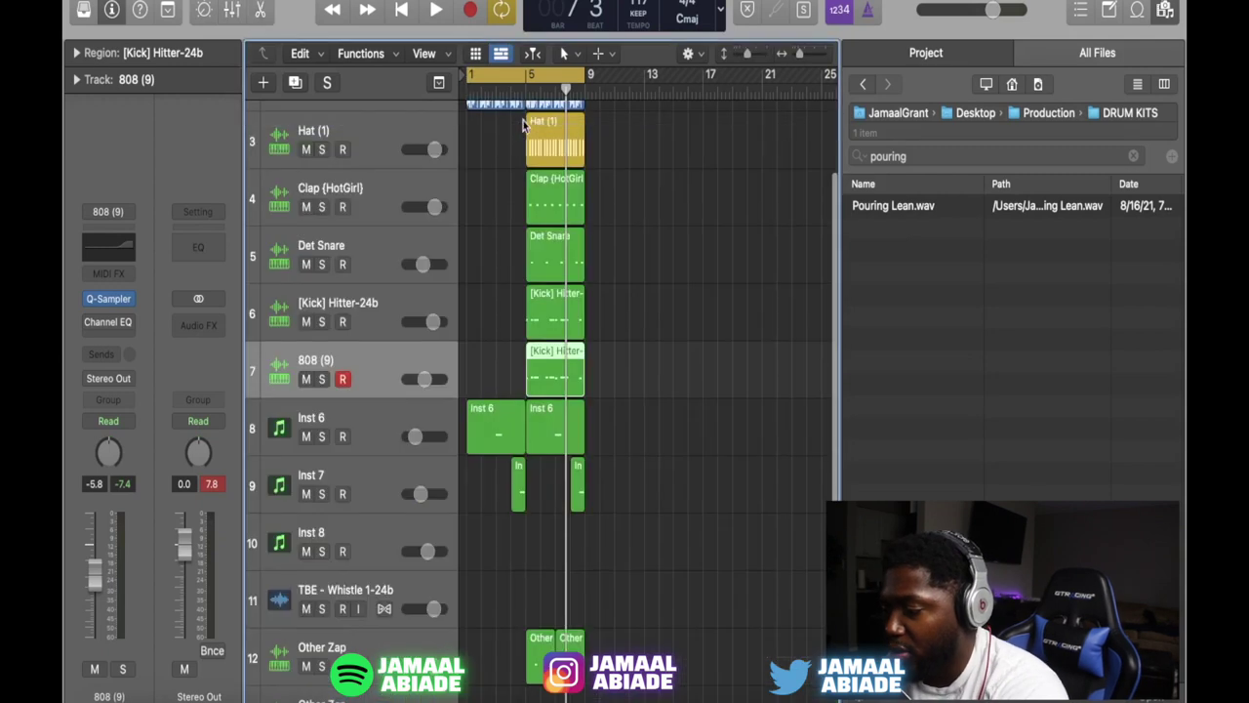
scroll(553, 104, "down", 1)
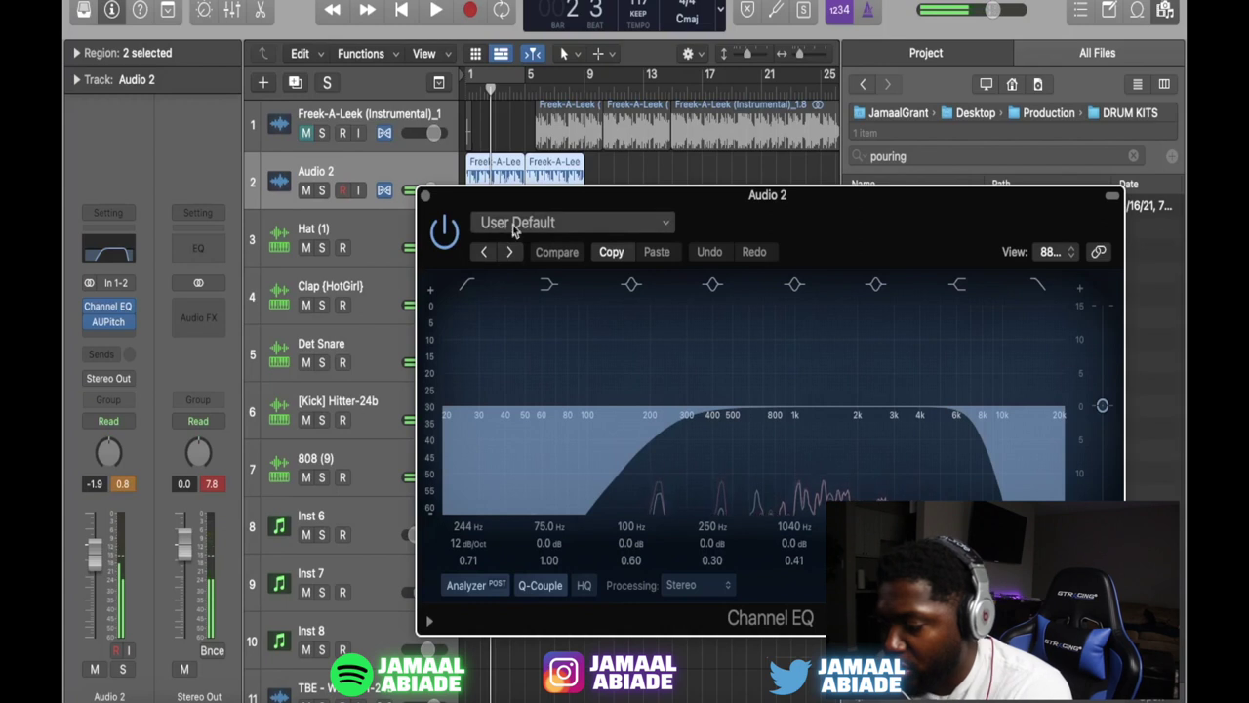
Step: Lower the high-cut frequency in Audio 2's Channel EQ and audition it over the bar 1 to 5 cycle
left_click(474, 74)
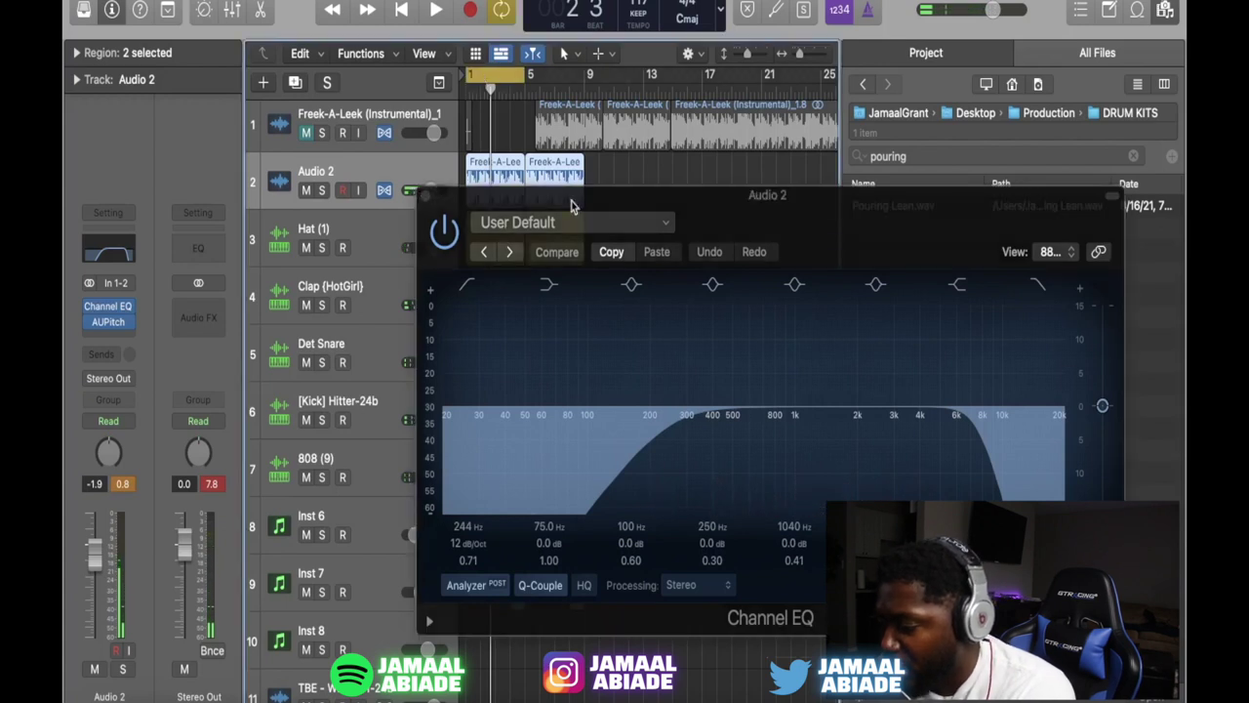
left_click_drag(575, 214, 611, 266)
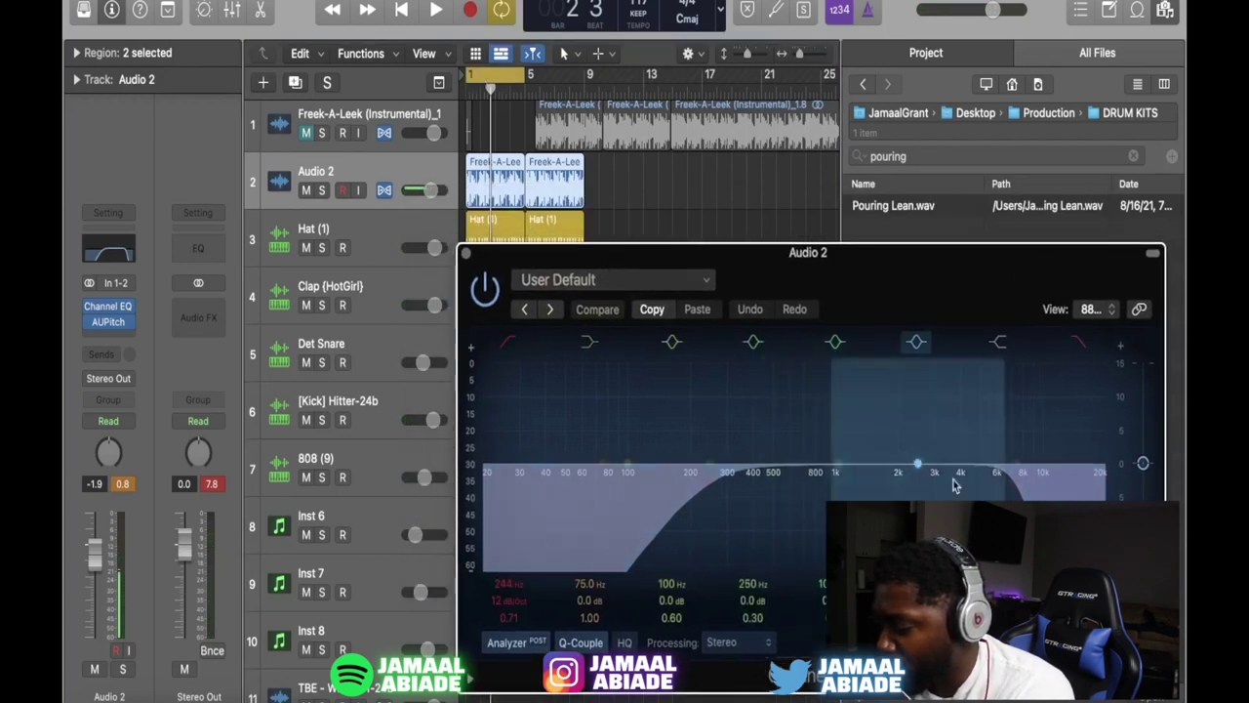
left_click_drag(997, 503, 988, 503)
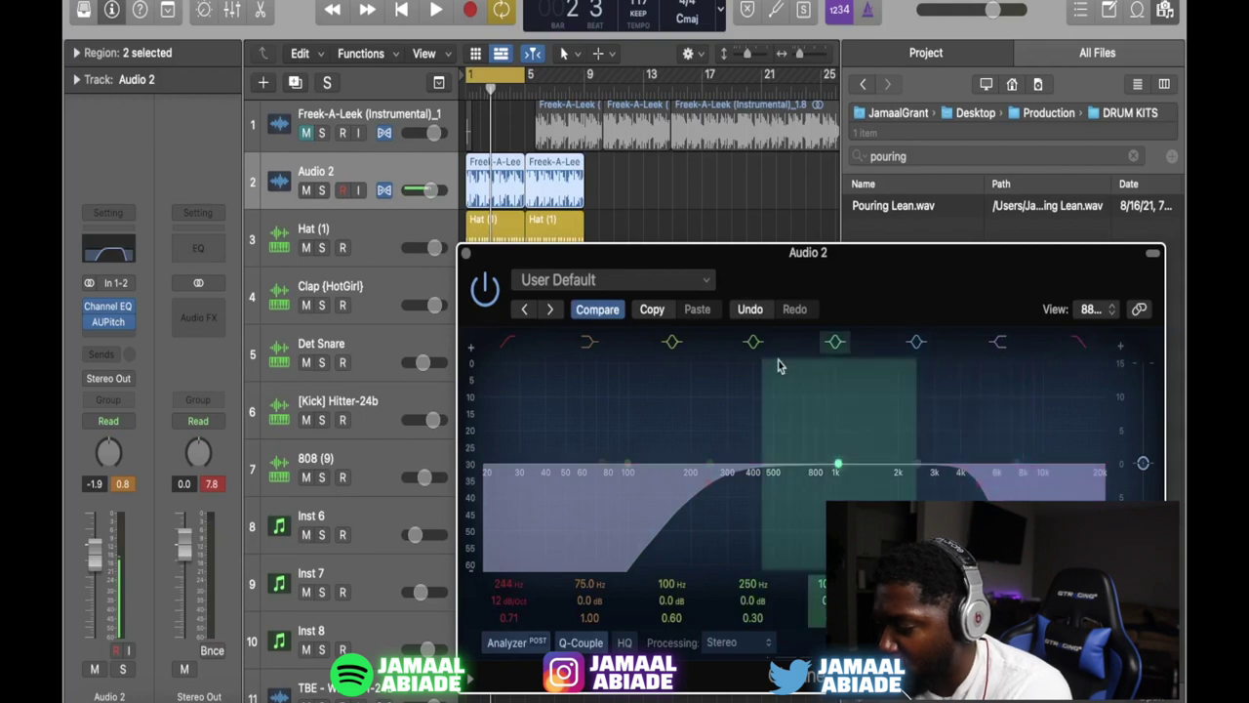
key("space")
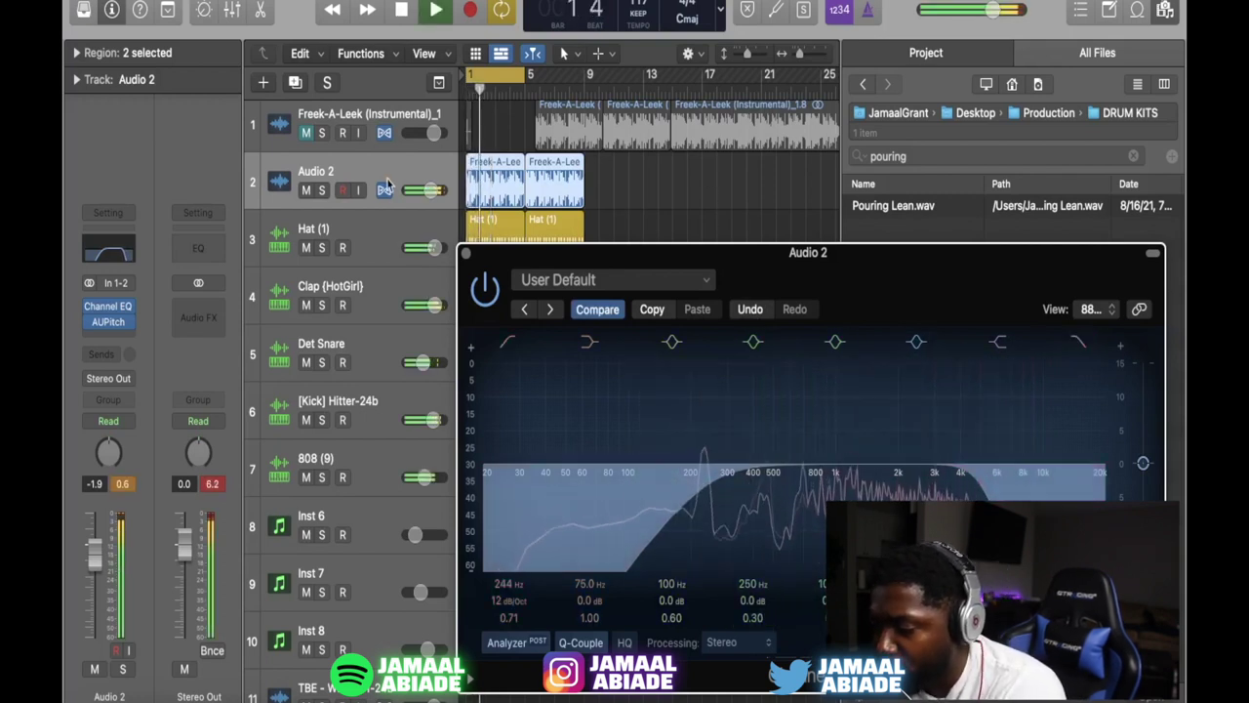
left_click(630, 184)
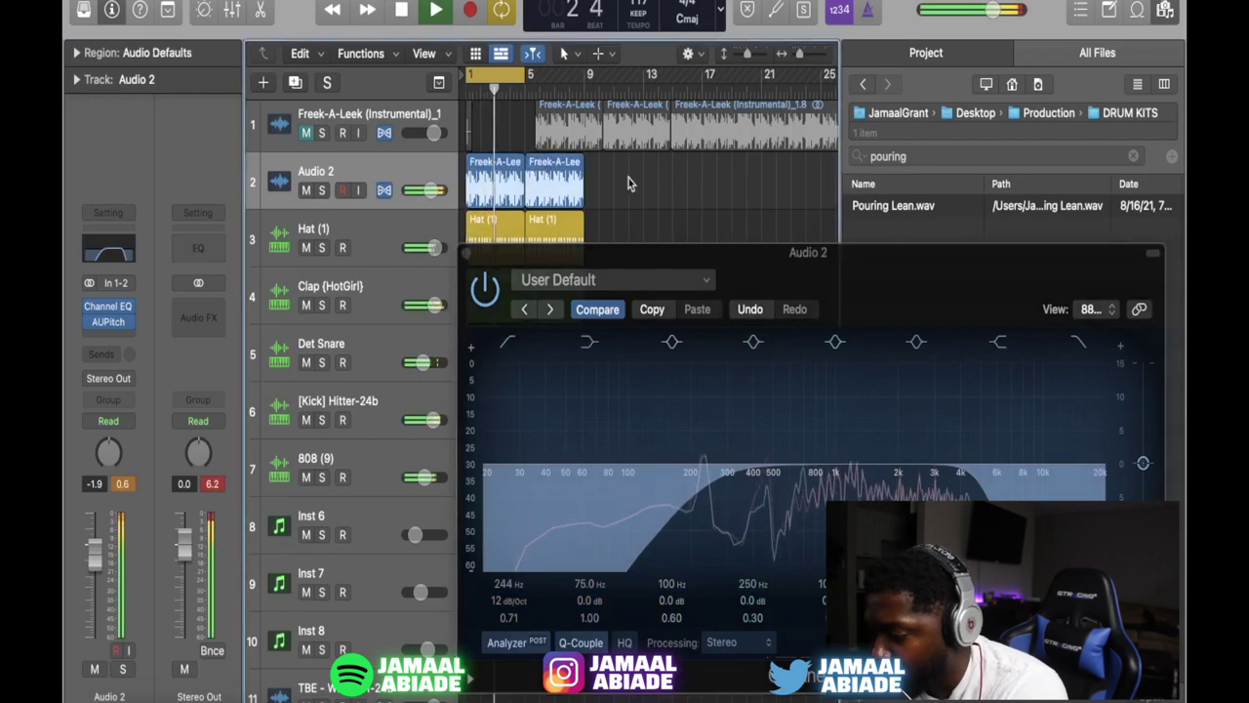
key("space")
Step: Duplicate the Audio 2 track with its settings and move the bar 5 Freek-A-Leek region onto the new track
left_click(408, 171)
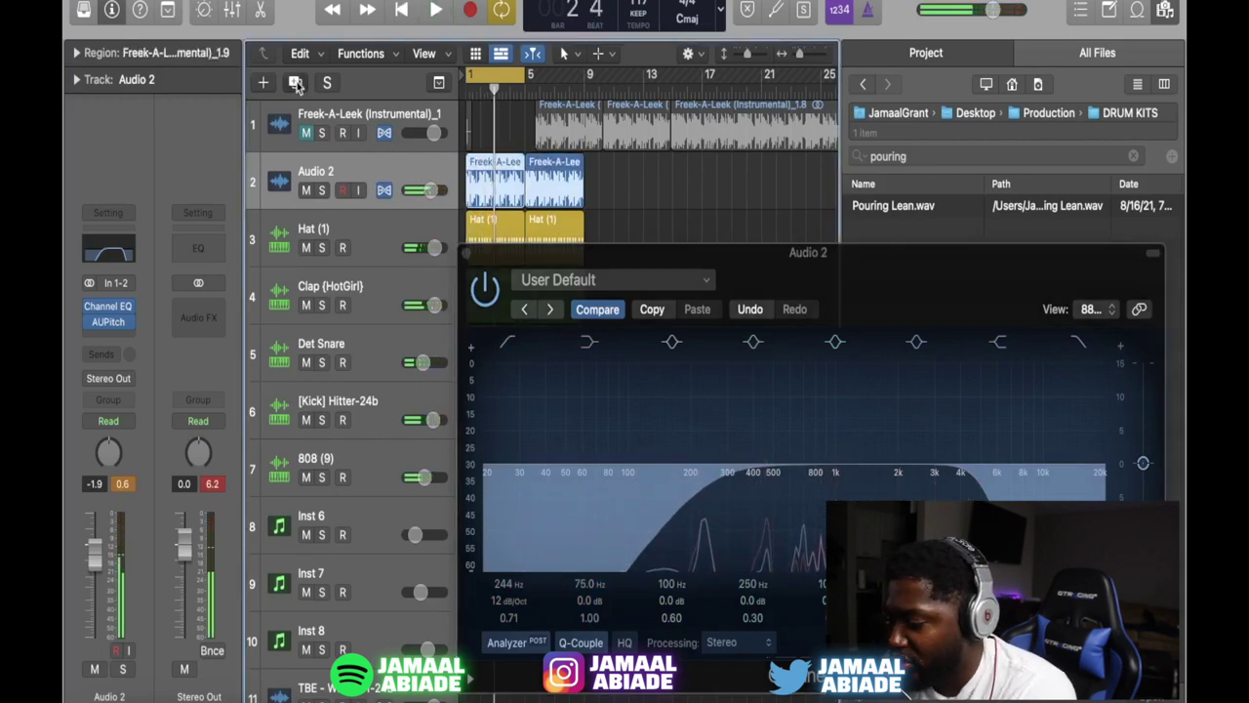
left_click(295, 82)
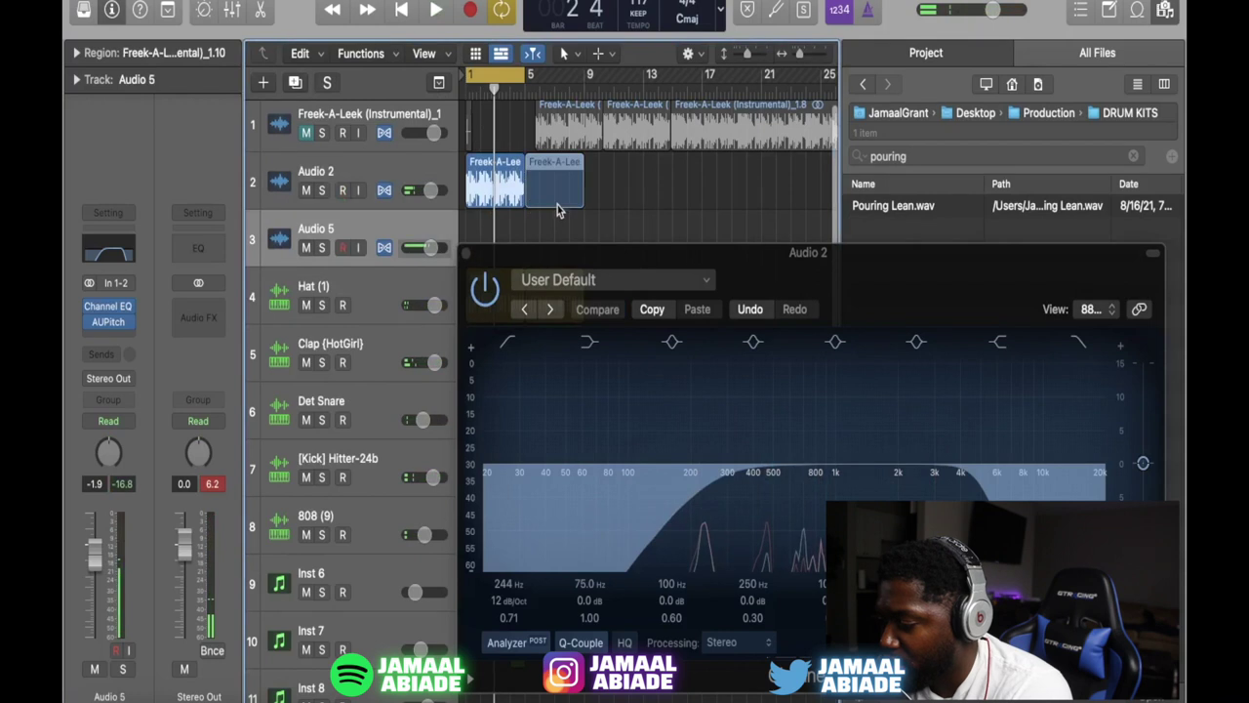
left_click_drag(559, 203, 534, 231)
left_click(467, 253)
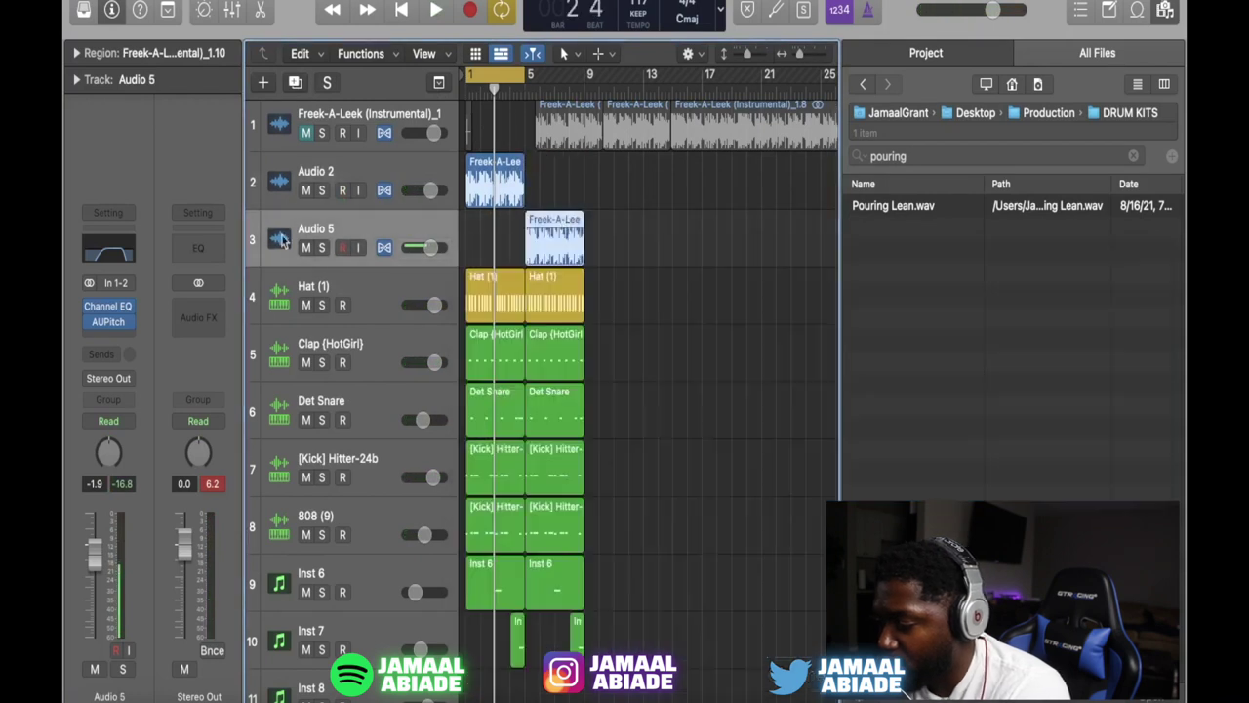
Step: Raise the high-cut frequency in Audio 5's Channel EQ and play the arrangement to hear it
left_click(120, 252)
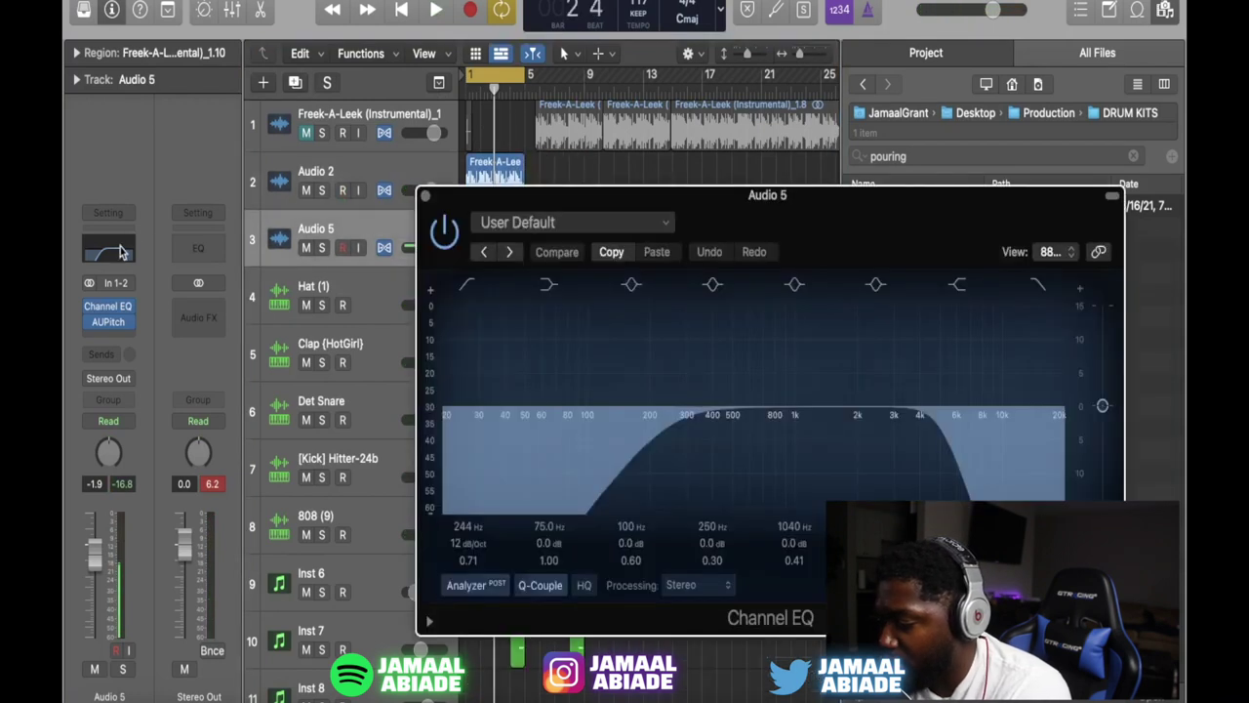
left_click_drag(968, 481, 1004, 482)
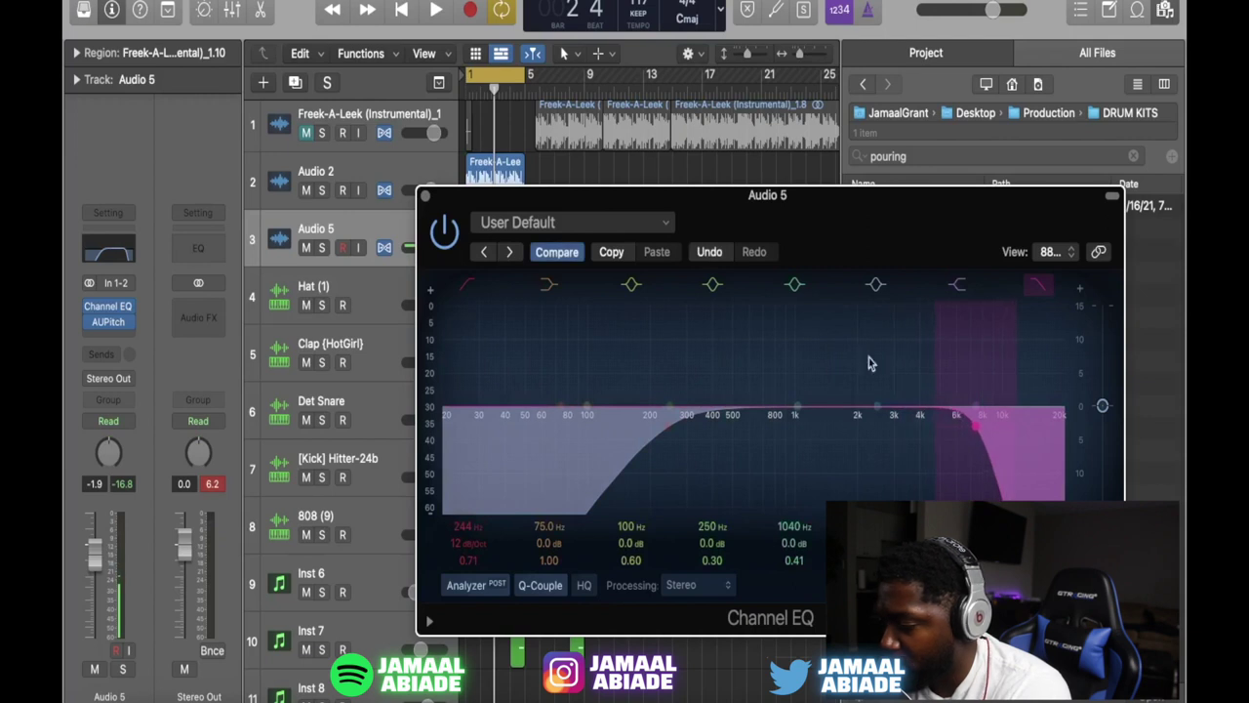
key("space")
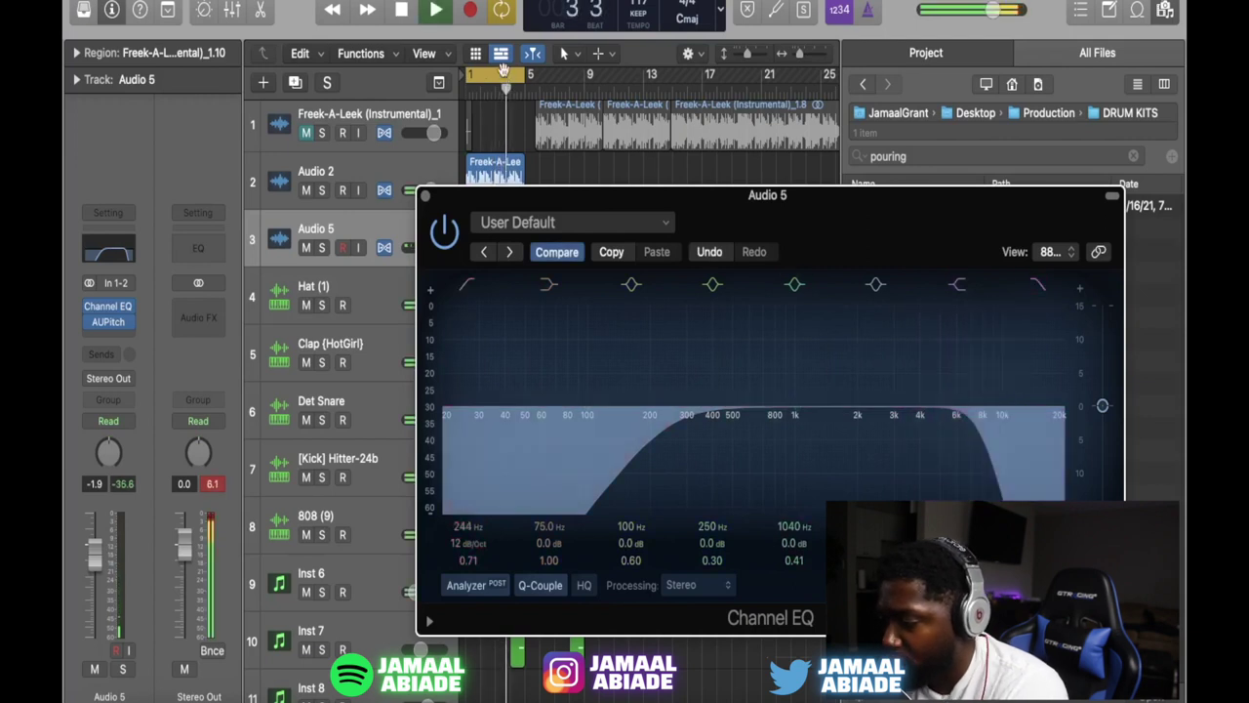
left_click(426, 196)
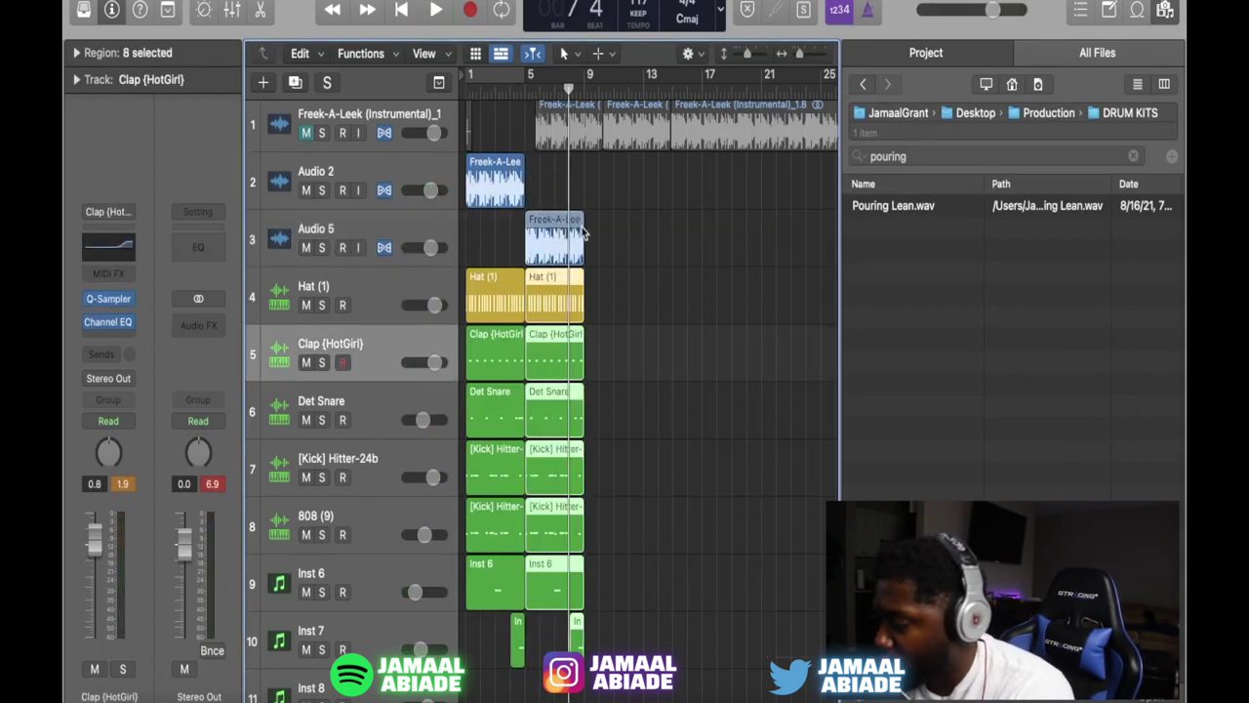
Step: Copy the selected sample, drum, 808 and instrument regions from bar 5 to bar 9
left_click_drag(583, 231, 618, 228)
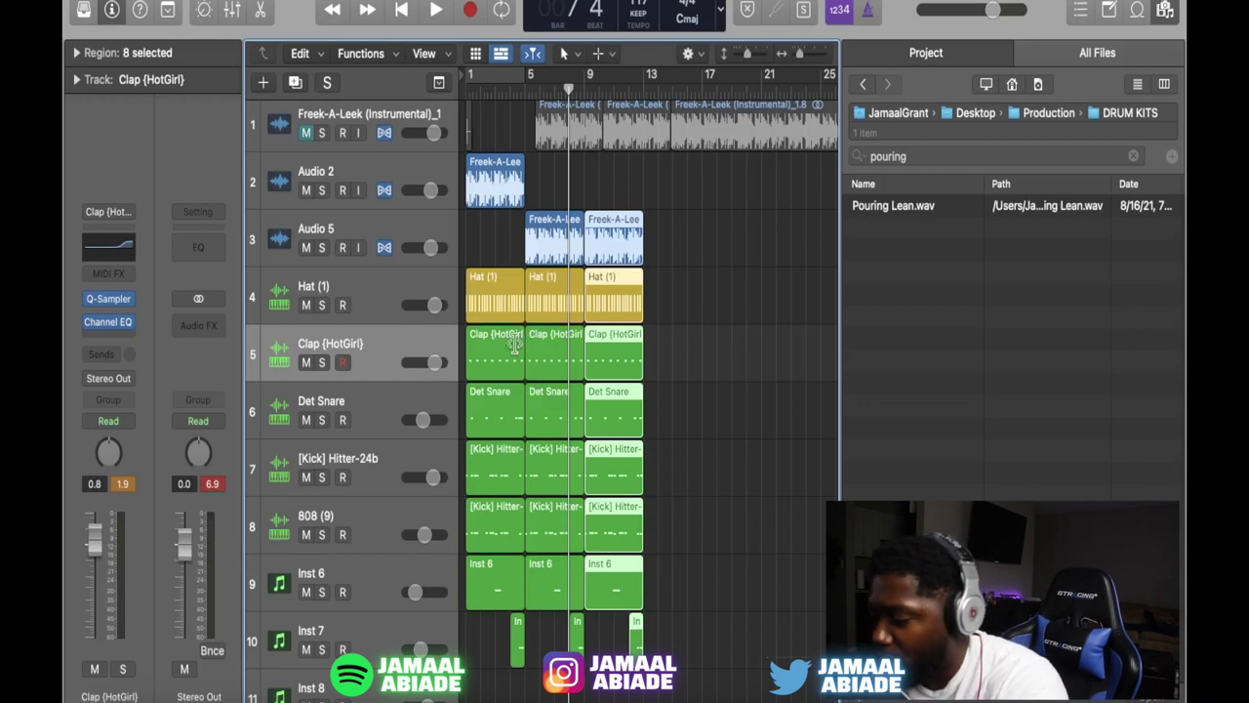
Step: Duplicate the Clap {HotGirl} track and record an additional clap part from bar 9 using Musical Typing
left_click(389, 343)
left_click(294, 83)
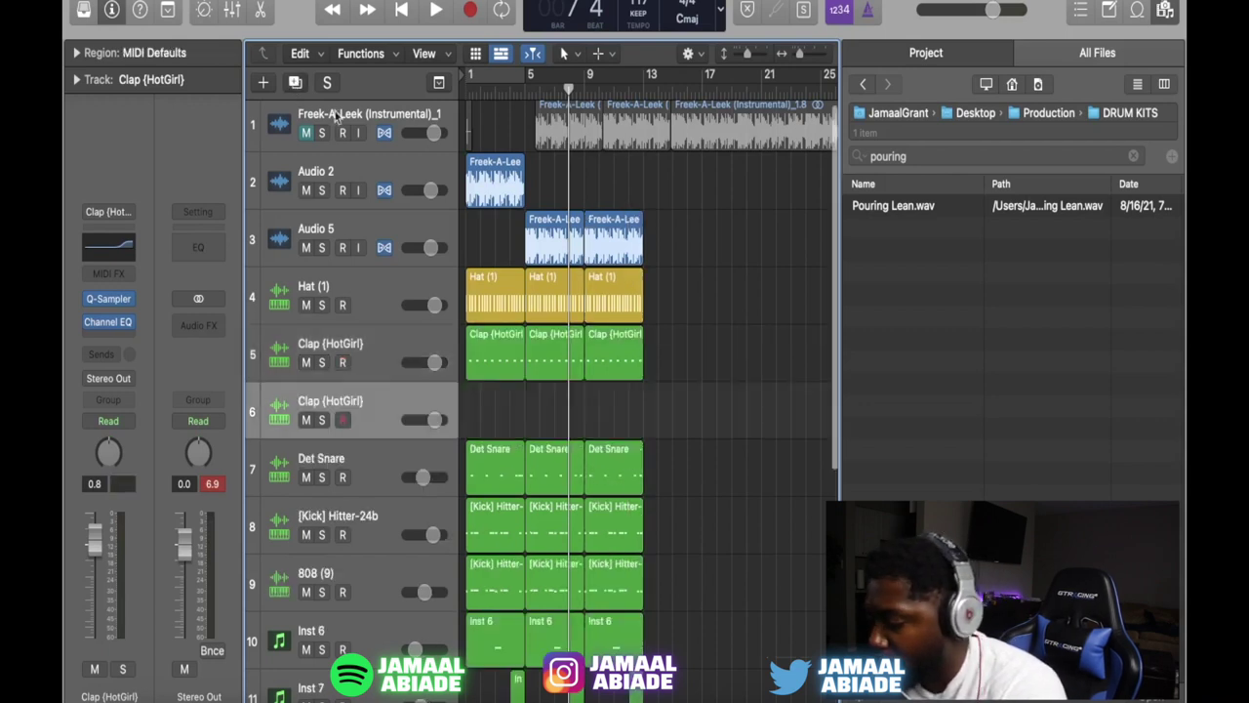
key("super+k")
key("r")
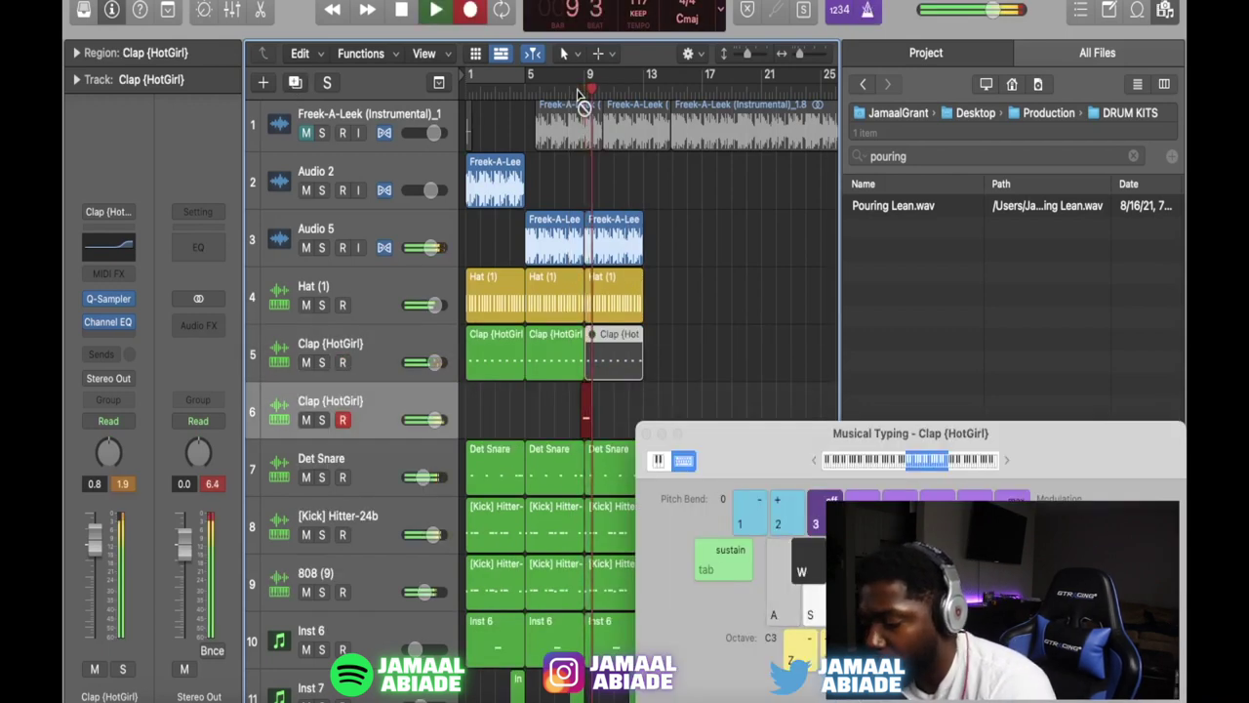
key("a")
key("a")
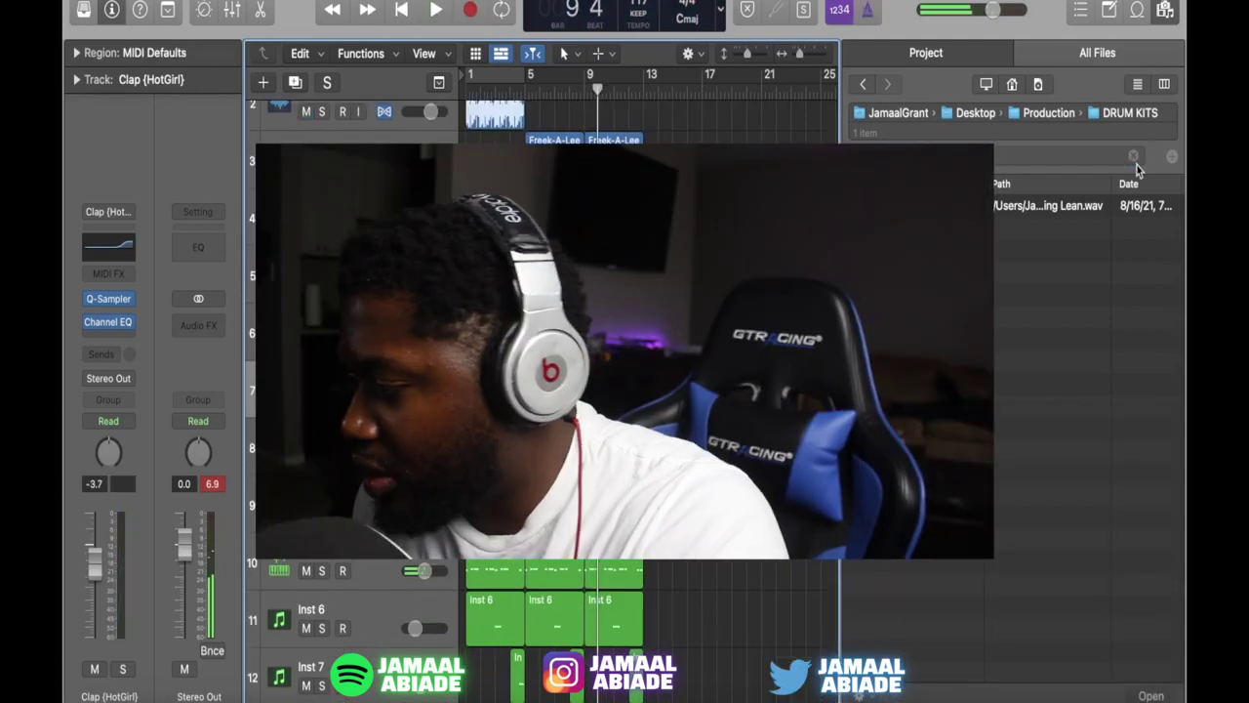
Step: Search the whole Production folder for stomp instead of the DRUM KITS folder
left_click(1134, 158)
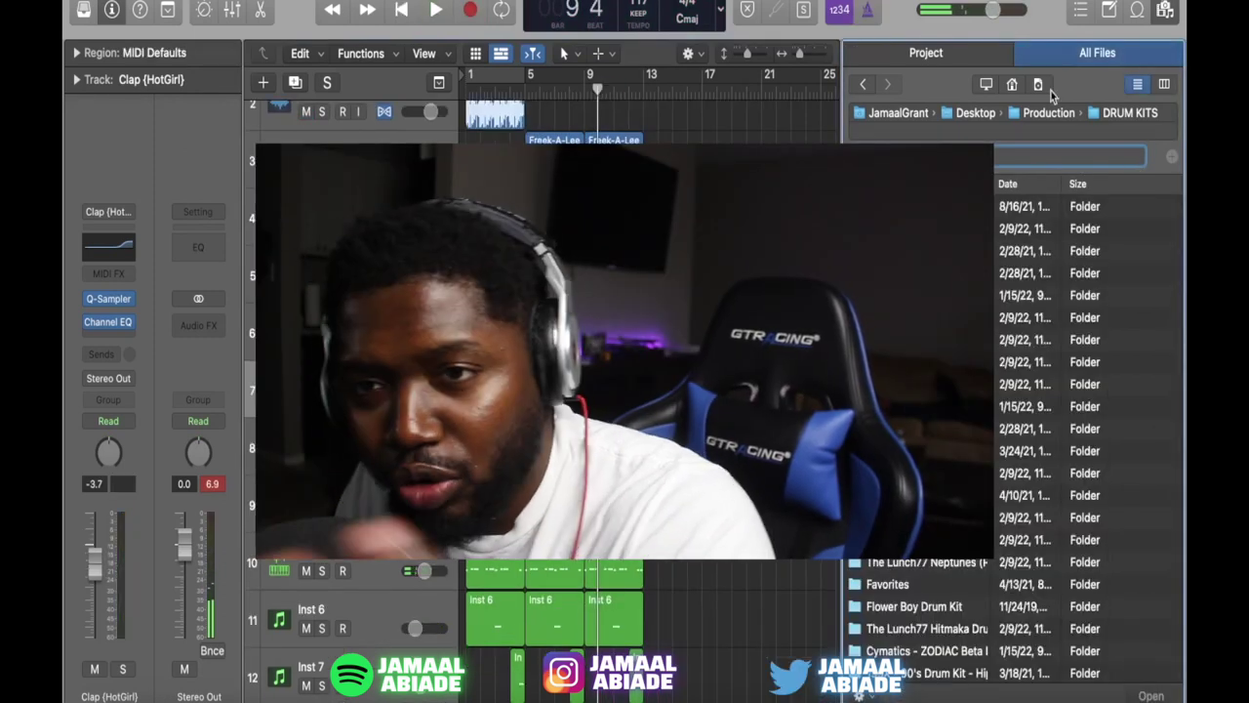
left_click(1046, 112)
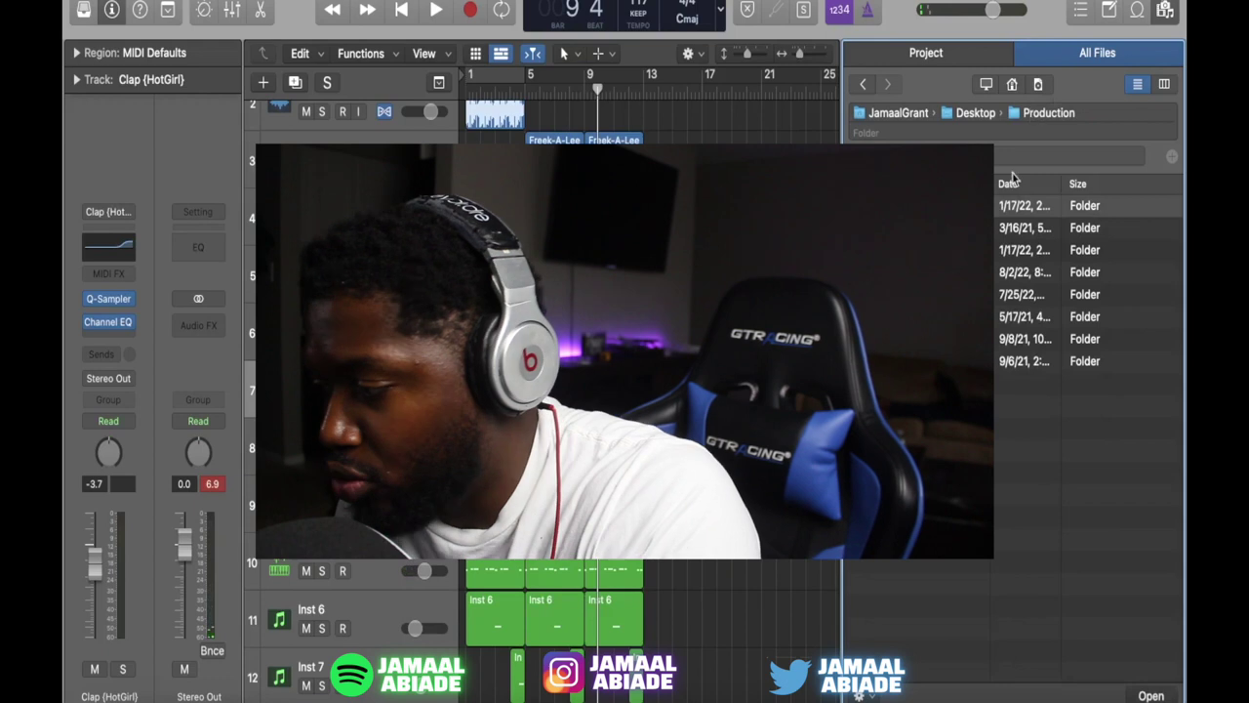
left_click(937, 157)
type("h")
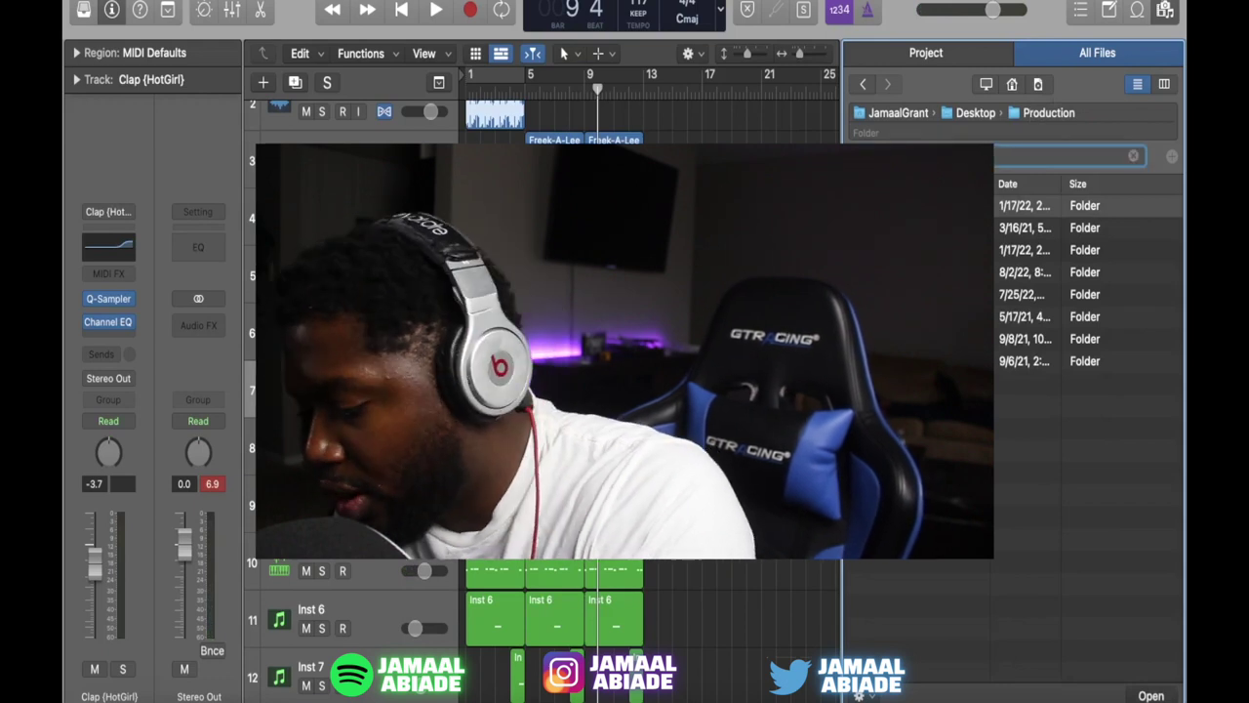
key("Return")
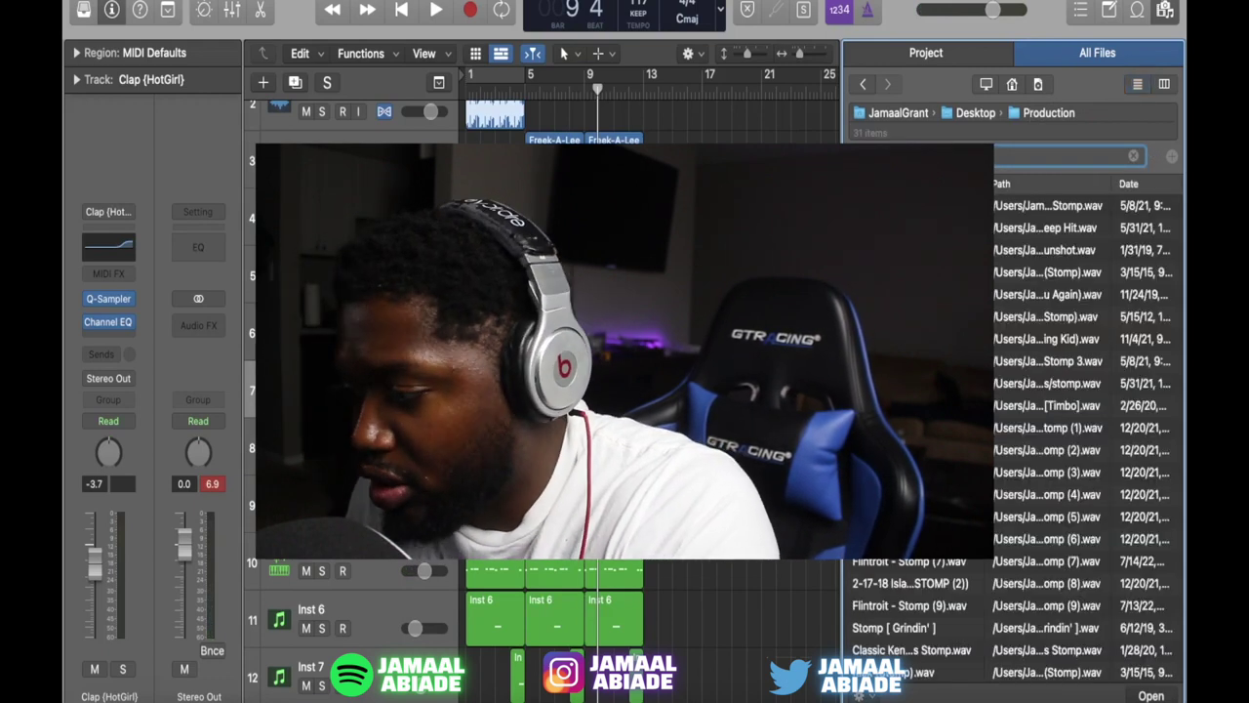
Step: Audition the stomp samples and load FX - Stomp 3.wav into Quick Sampler on a duplicated clap track
left_click(917, 206)
key("Down")
key("Down")
key("Down")
key("Down")
key("Down")
key("Down")
key("Down")
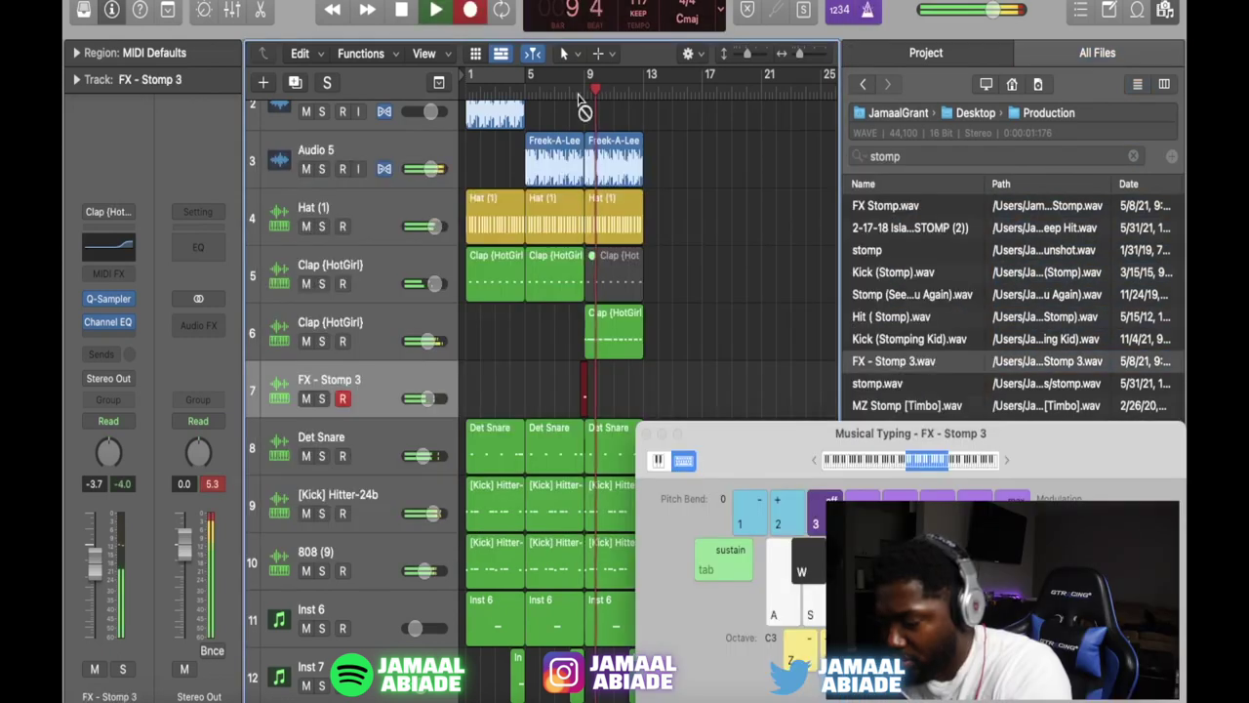
Step: Record a stomp part from bar 9 on the FX - Stomp 3 track using Musical Typing
key("a")
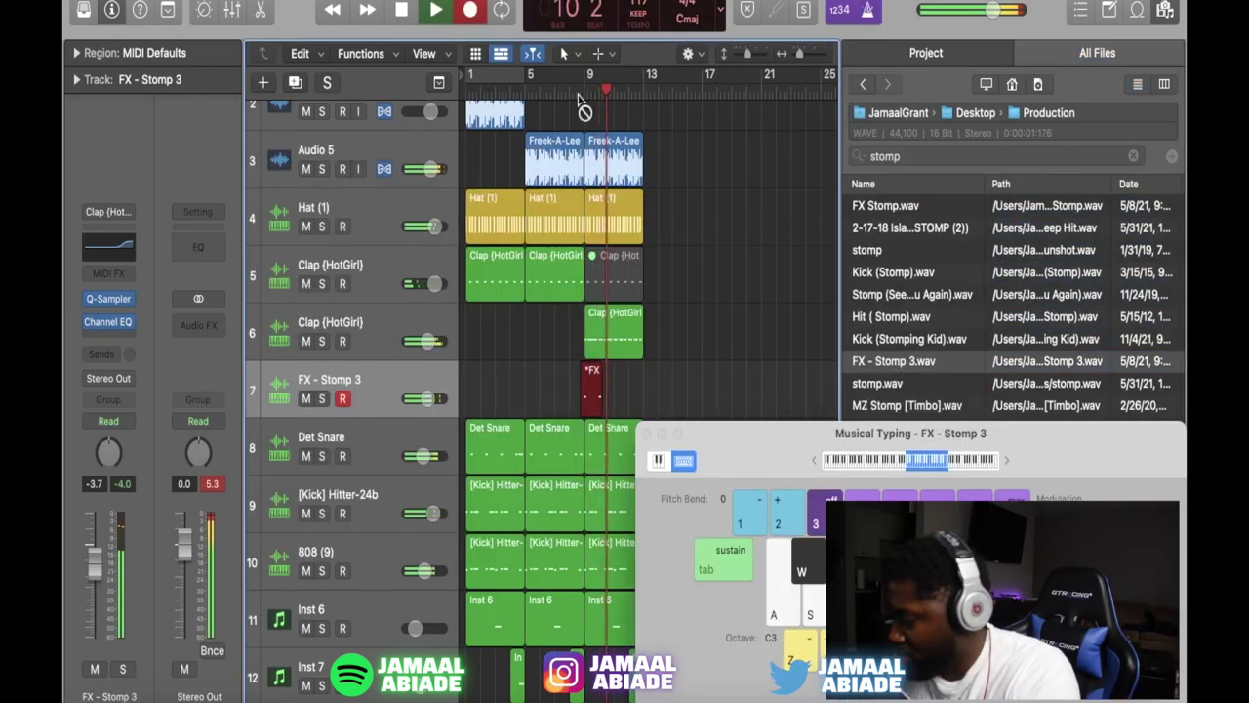
key("a")
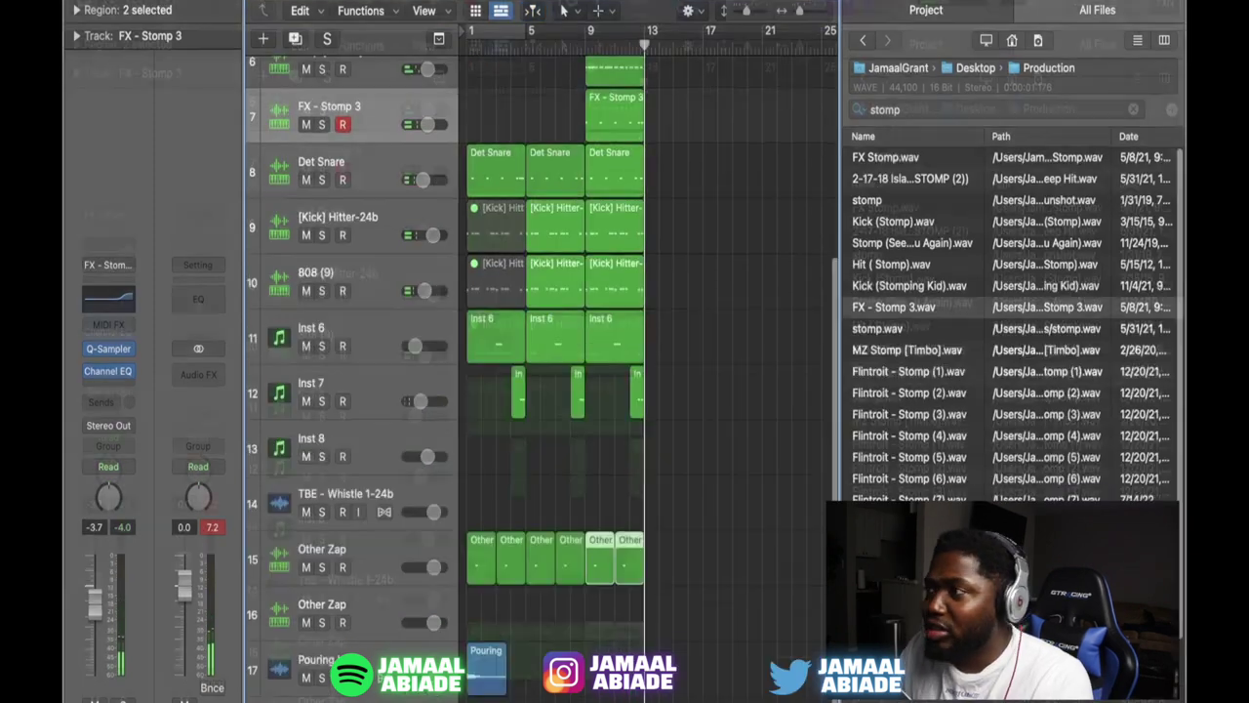
Step: Copy the regions of the opening four-bar section and paste them at bar 13
scroll(474, 406, "up", 7)
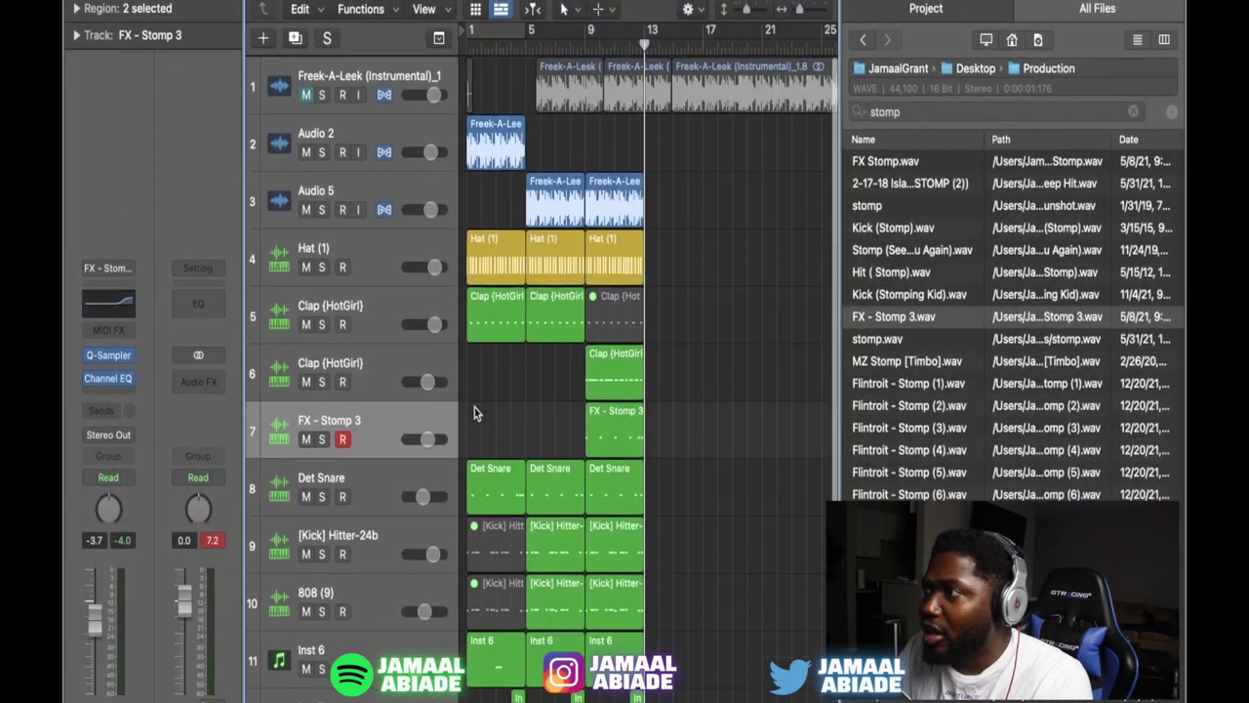
scroll(475, 407, "down", 7)
scroll(474, 407, "down", 1)
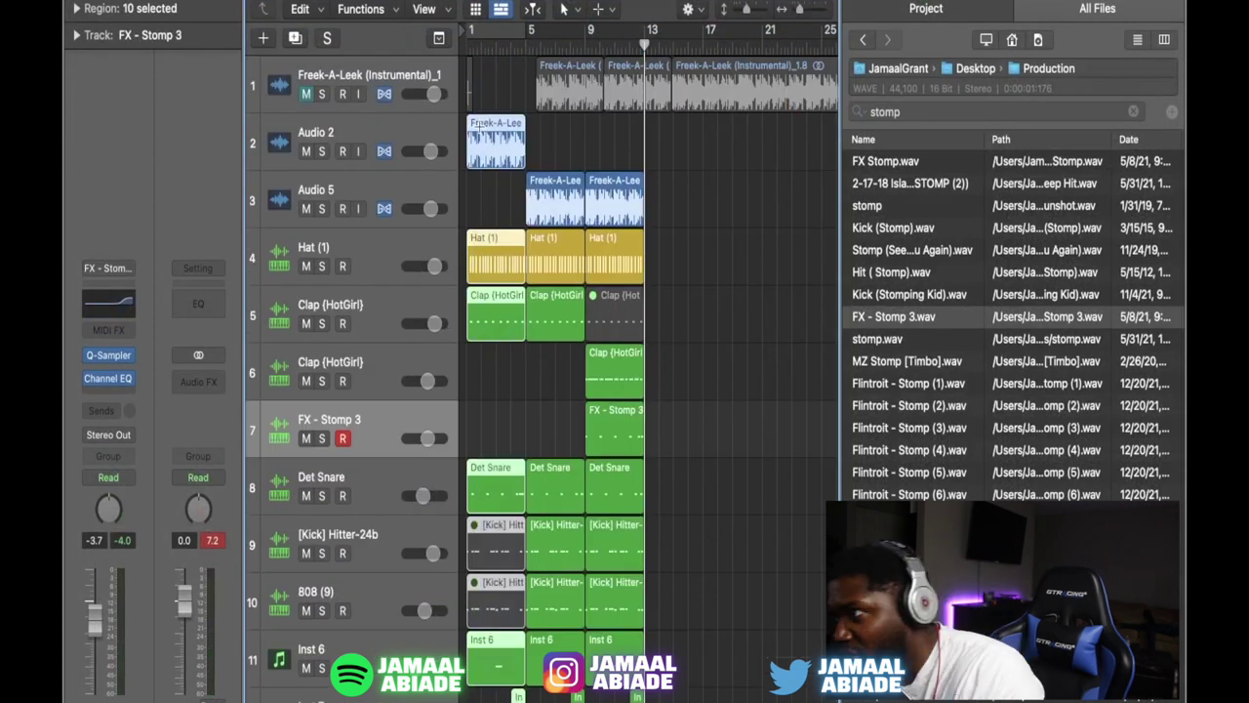
left_click(625, 45)
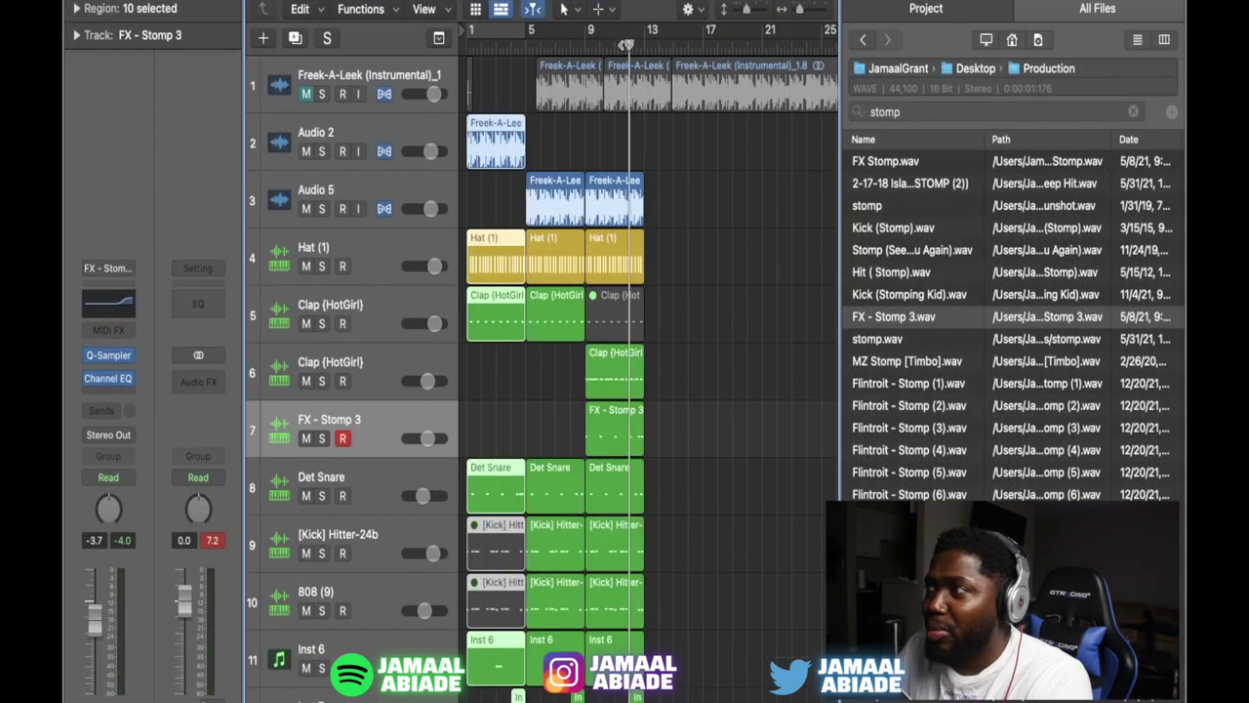
left_click(641, 43)
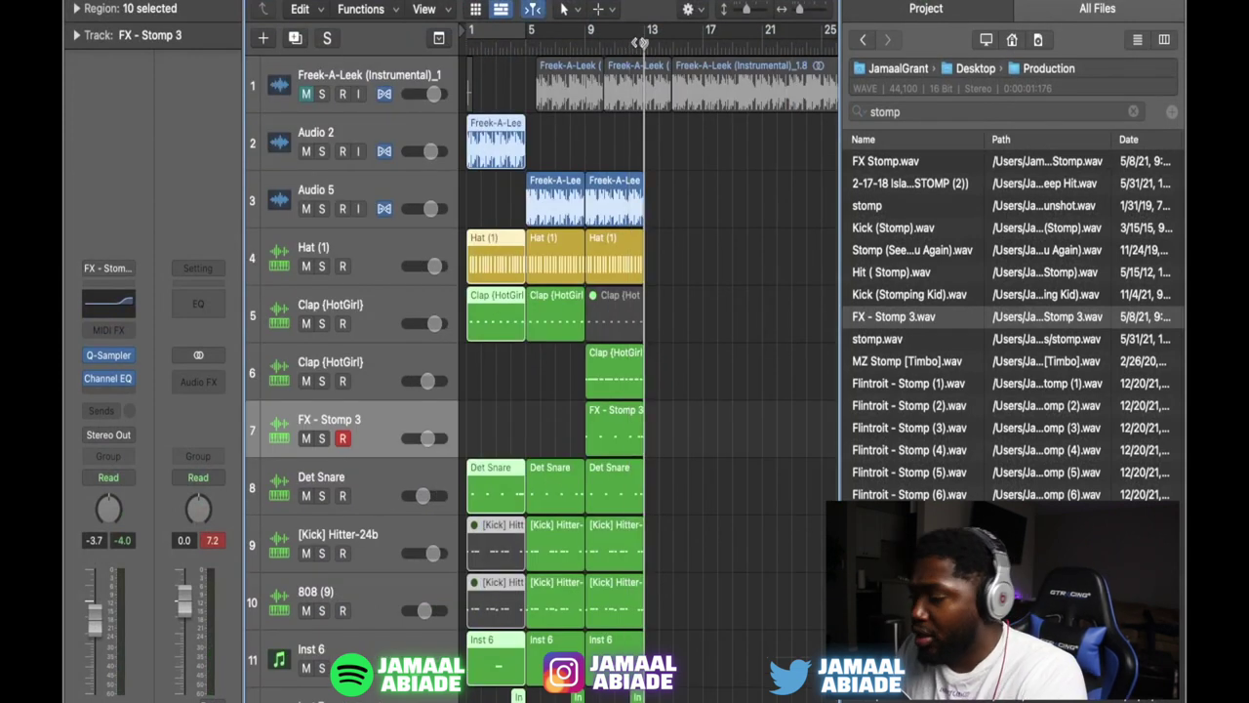
key("super+v")
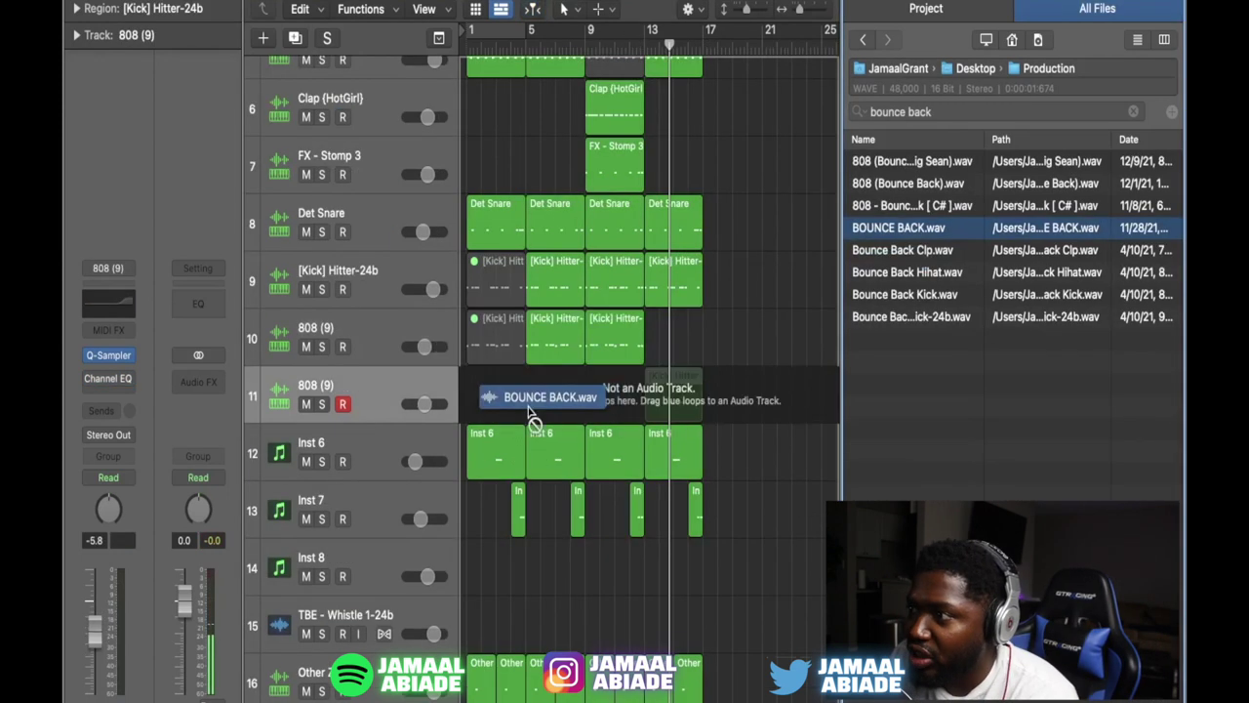
Step: Load BOUNCE BACK.wav into Quick Sampler on the duplicated 808 (9) track in One Shot mode and play the result
left_click_drag(474, 395, 325, 415)
left_click(510, 230)
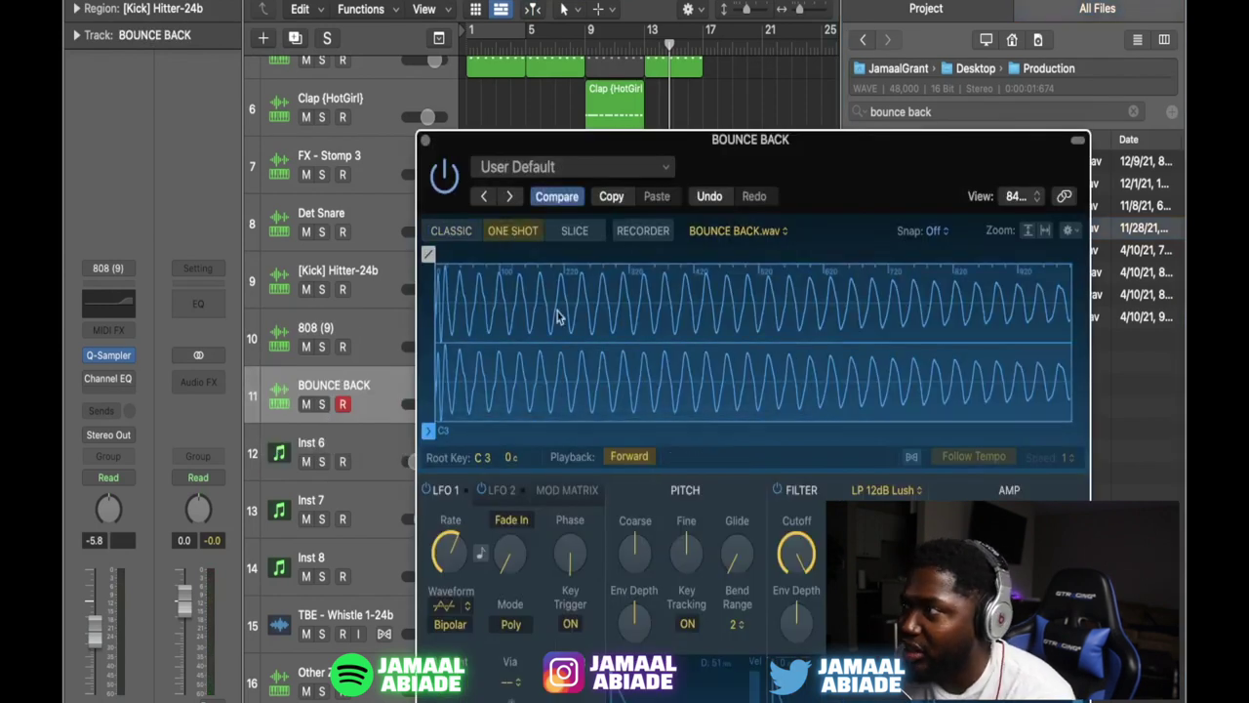
left_click(427, 140)
key("space")
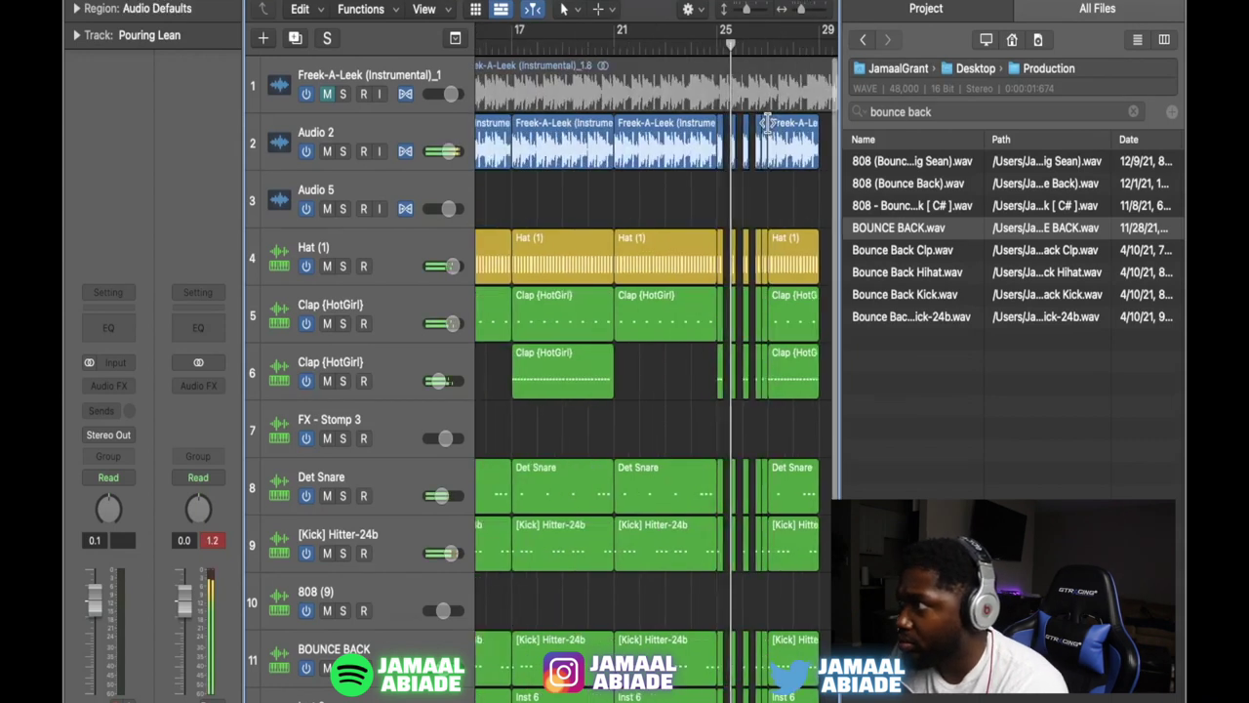
Step: Play back and examine the chopped-up regions between bars 21 and 29 across all tracks
key("super+Right")
key("super+Right")
key("super+Right")
key("super+Left")
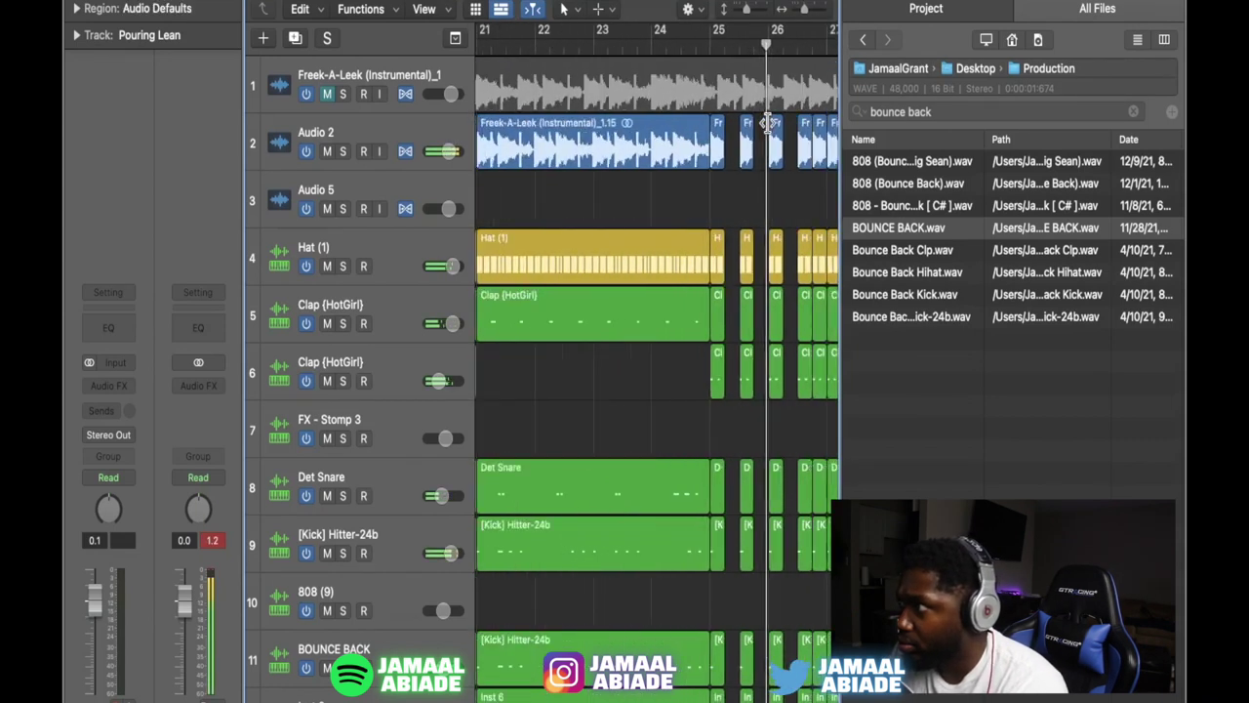
key("super+Left")
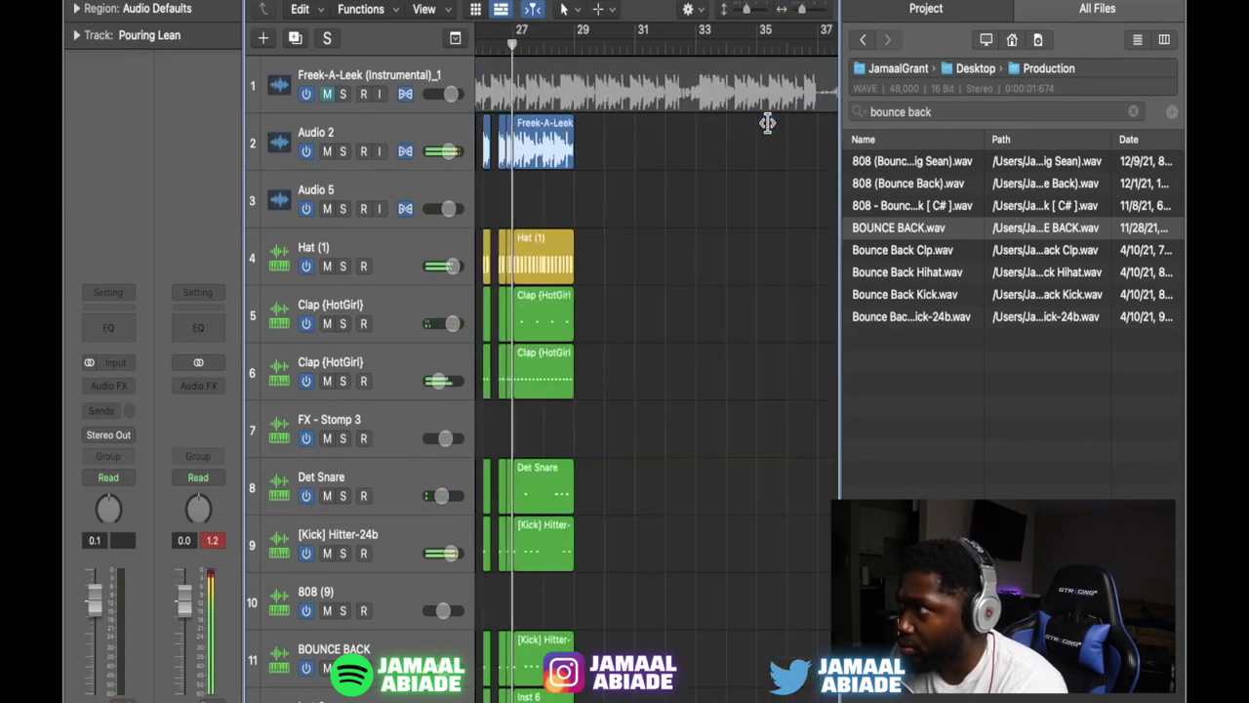
key("super+Right")
key("super+Right")
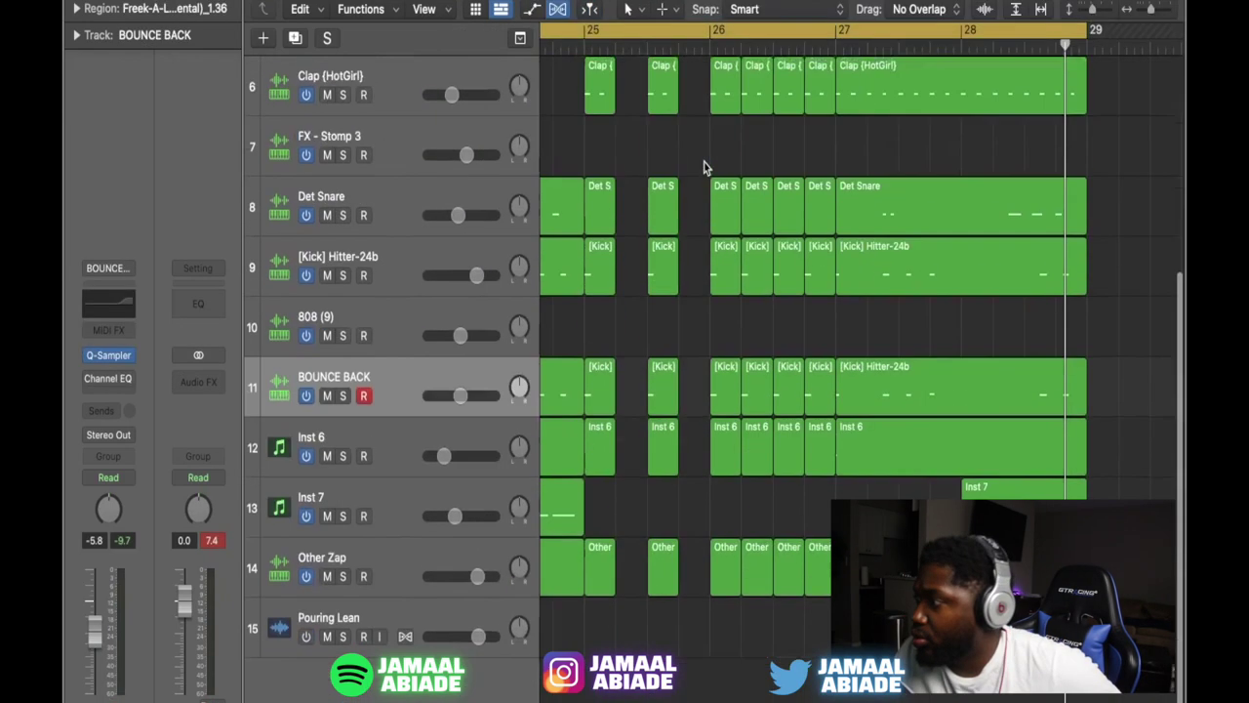
scroll(1008, 408, "up", 1)
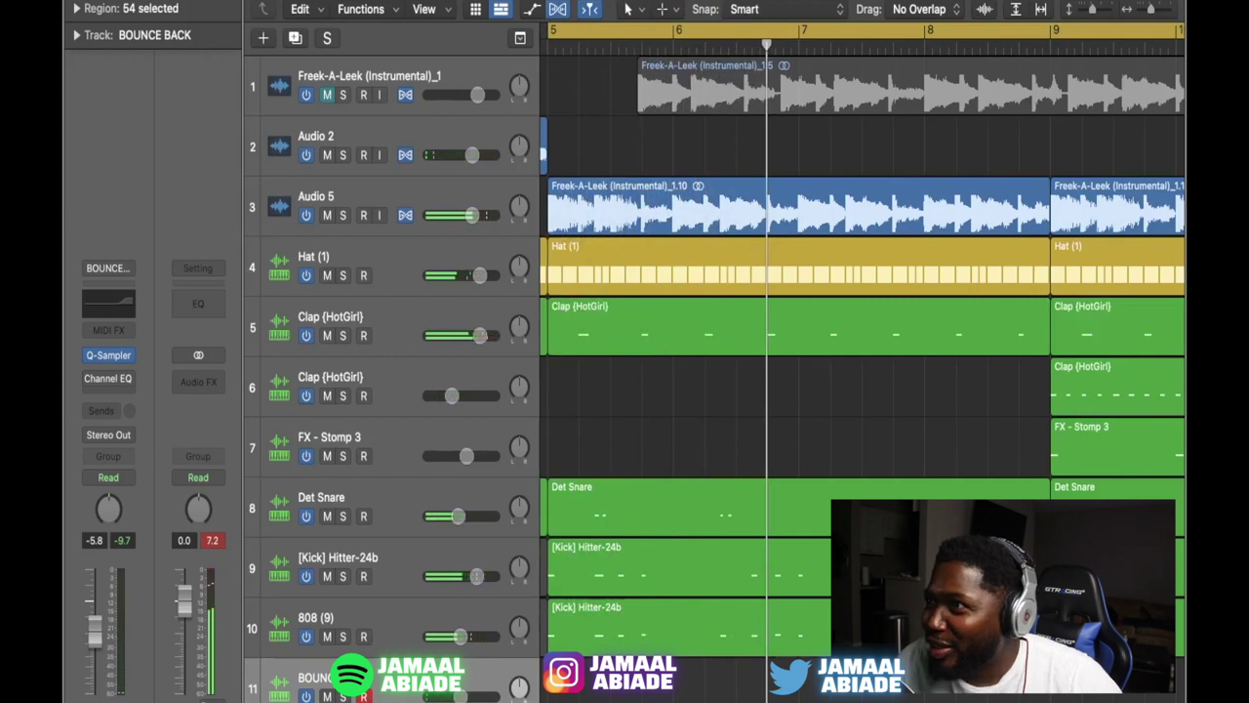
Step: Save the project
left_click(174, 0)
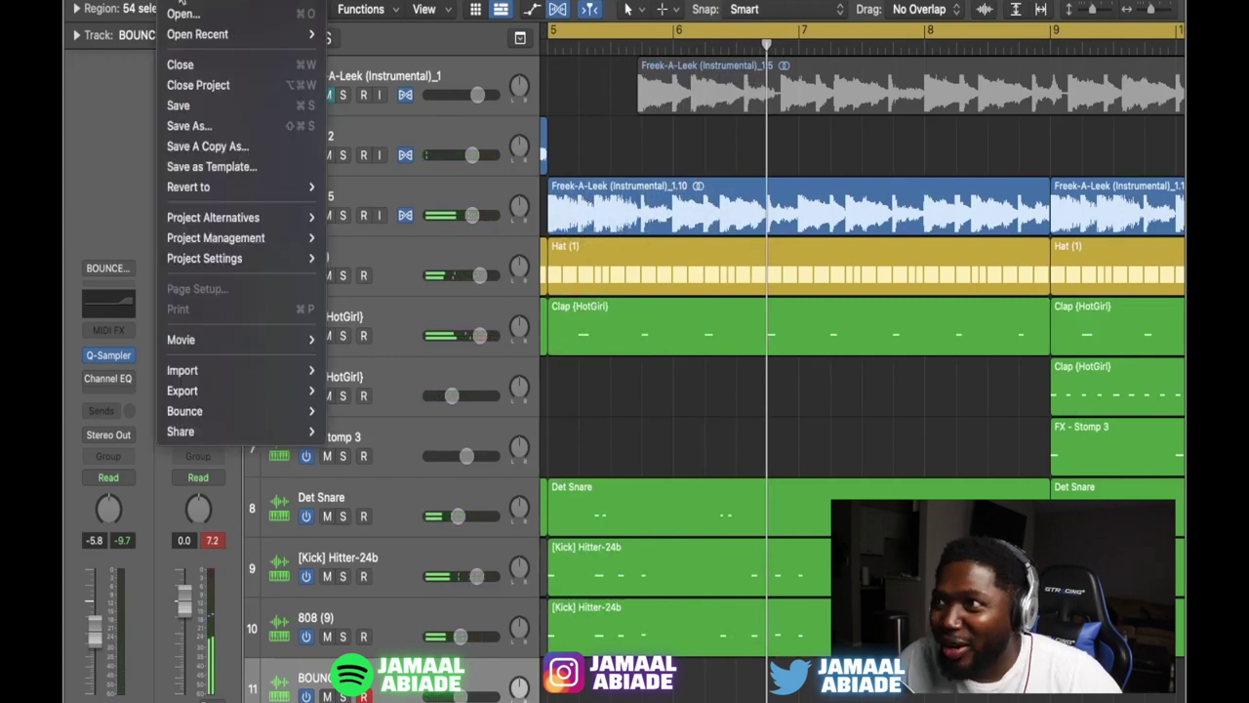
left_click(205, 106)
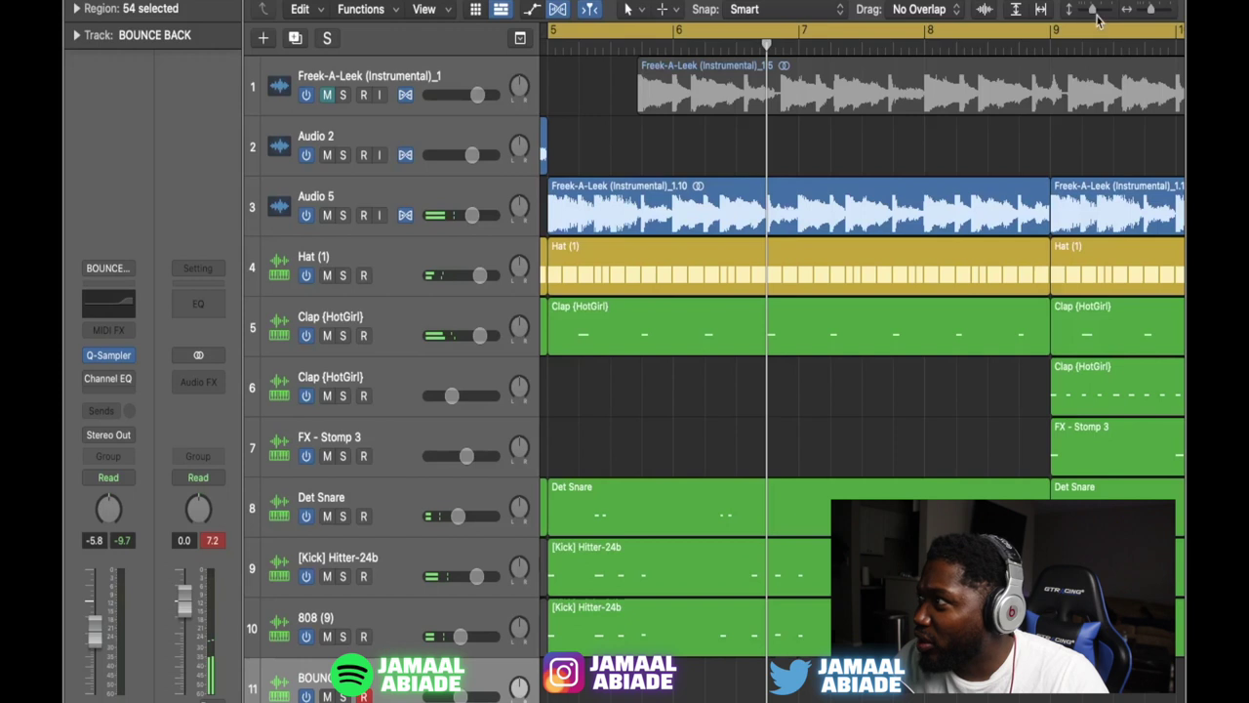
Step: Copy the Pouring Lean region from bar 1 to the end of the arrangement, around bar 28
left_click_drag(1087, 10, 1089, 10)
scroll(903, 195, "right", 15)
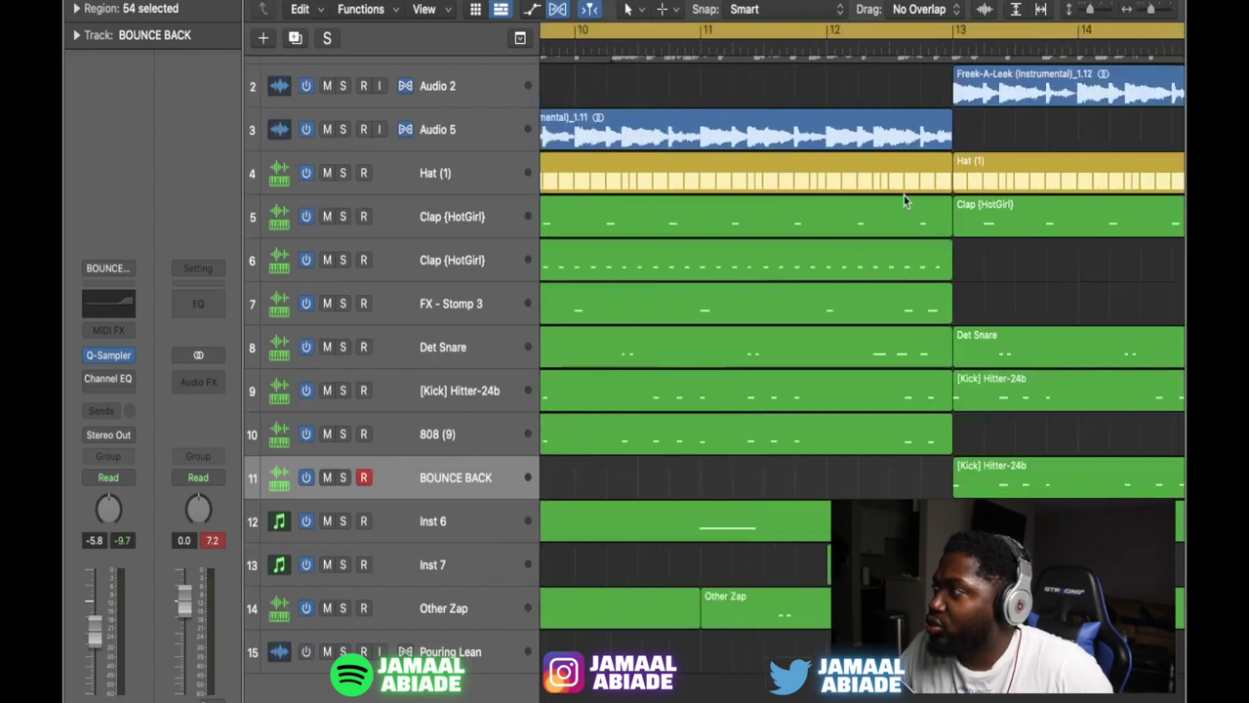
scroll(904, 196, "right", 3)
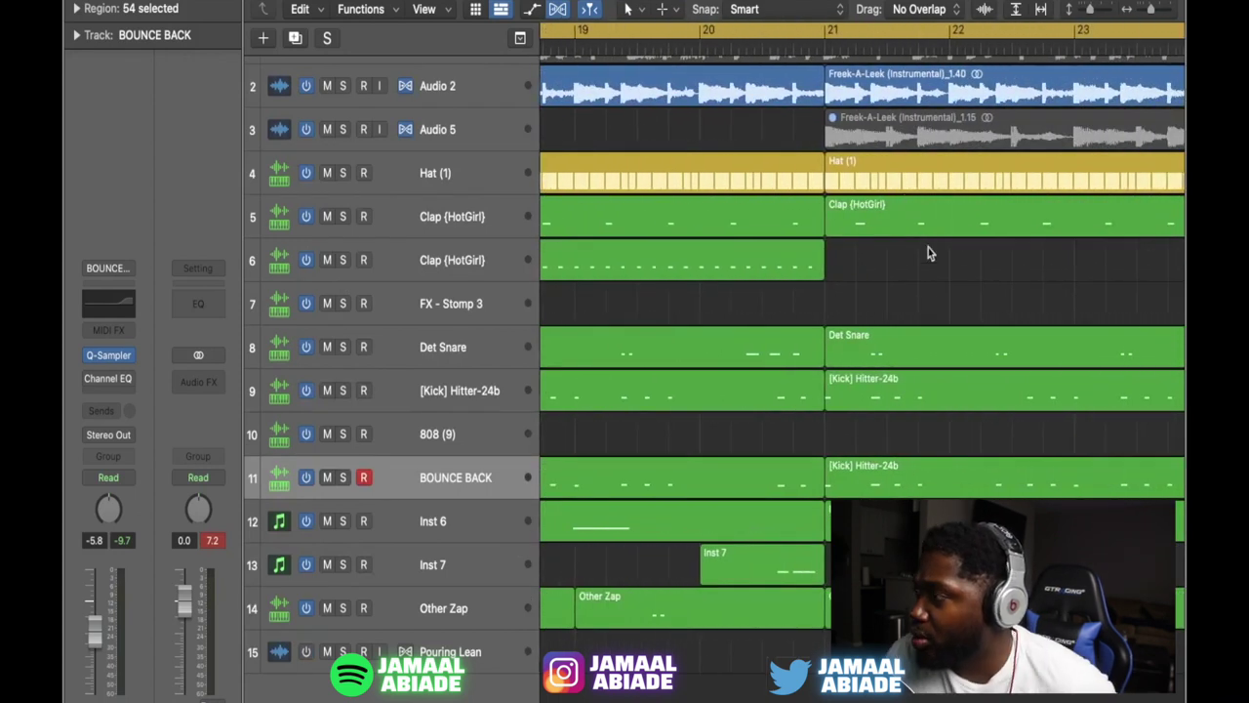
key("super+Left")
key("super+Left")
key("super+Left")
key("super+Left")
scroll(869, 375, "left", 20)
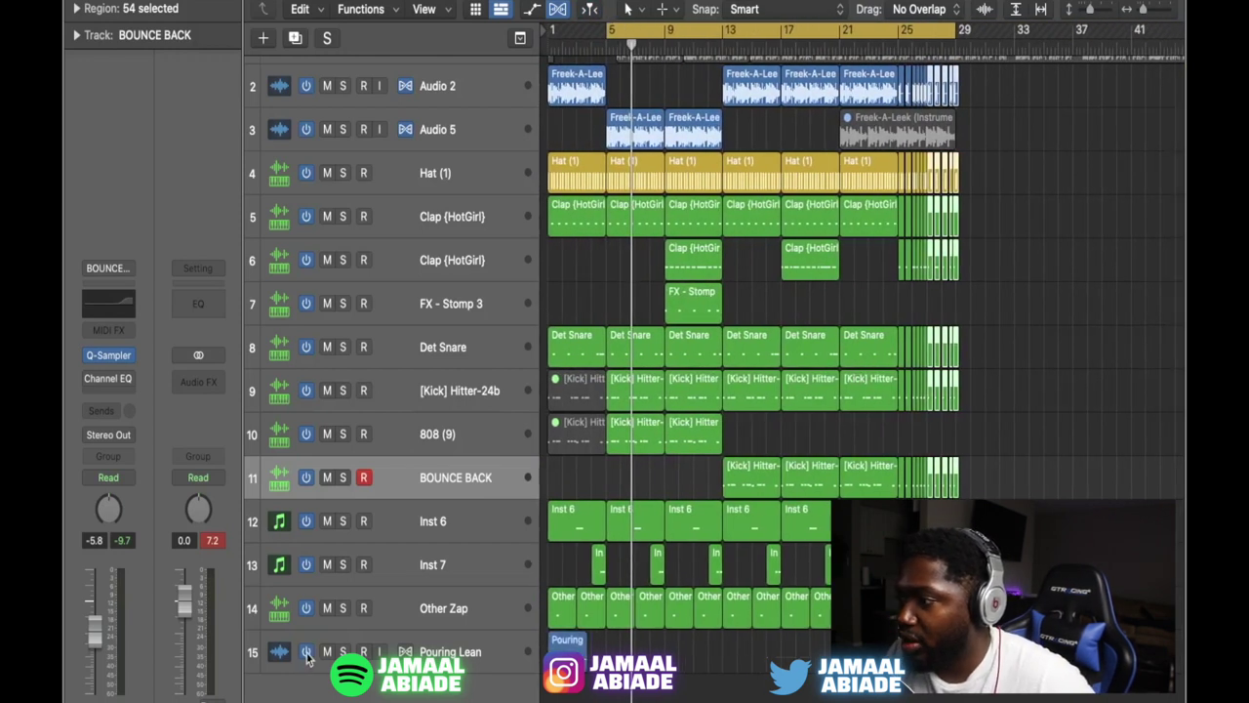
left_click(572, 648)
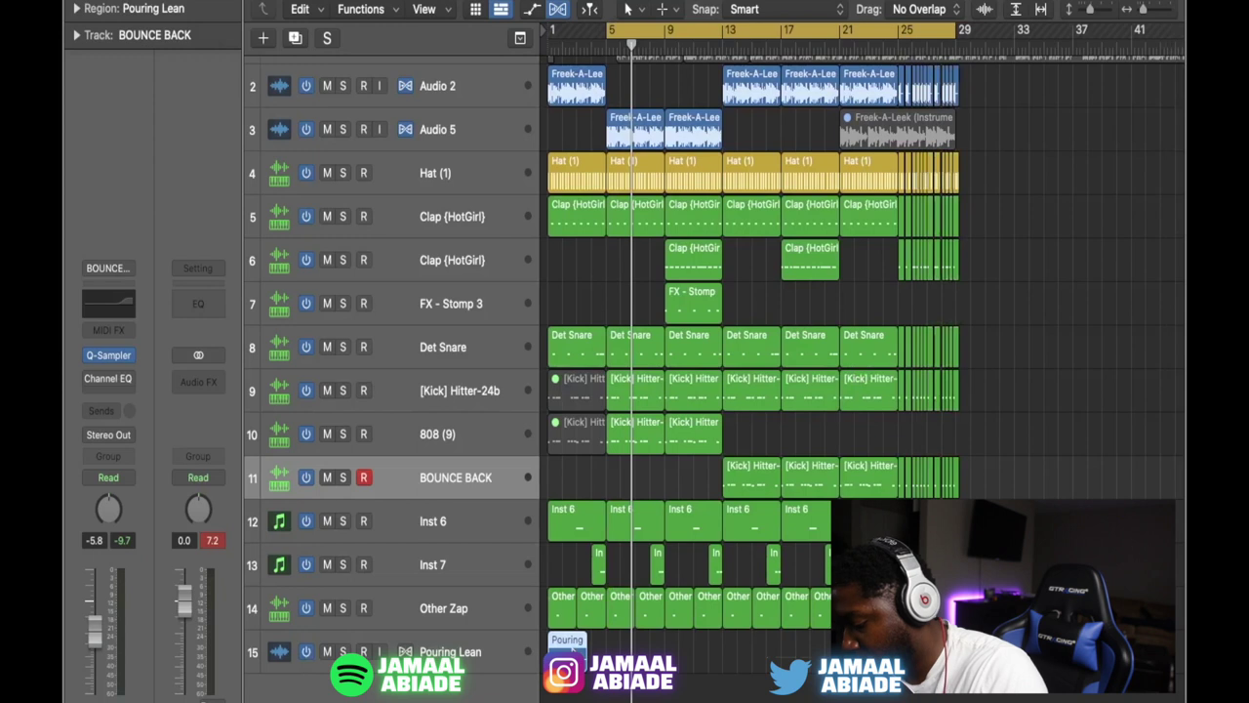
key("super+Right")
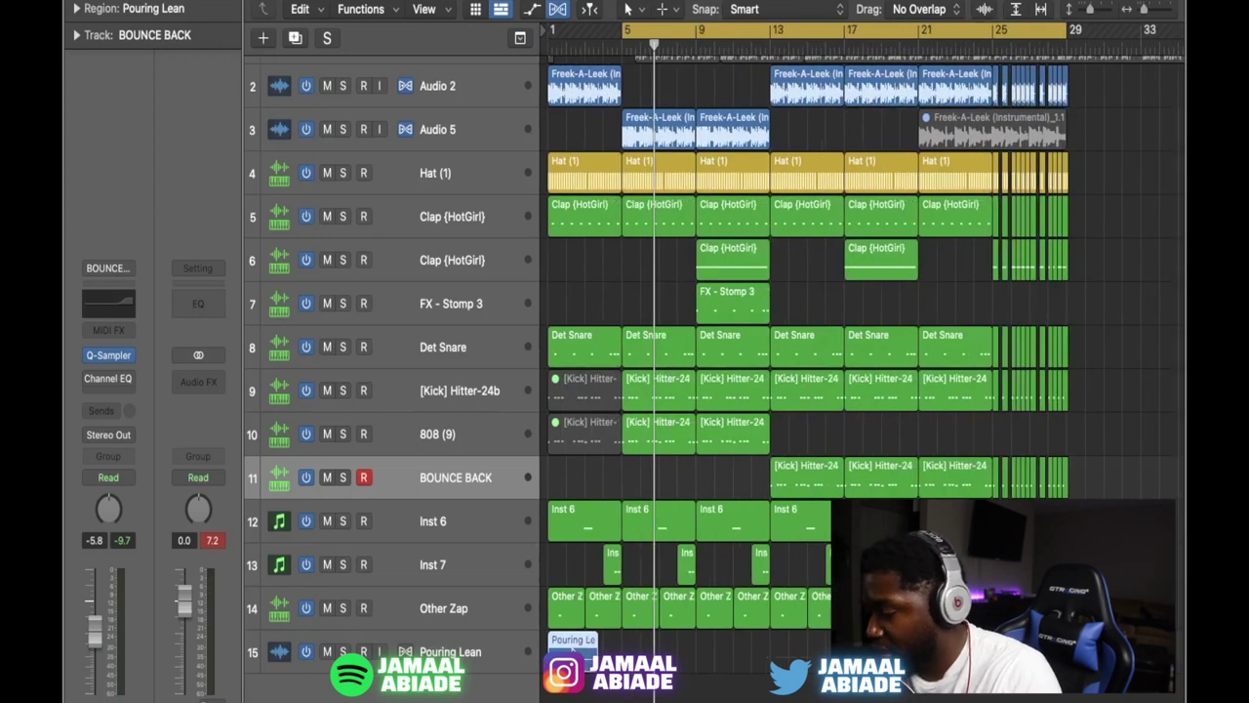
left_click_drag(578, 645, 1071, 649)
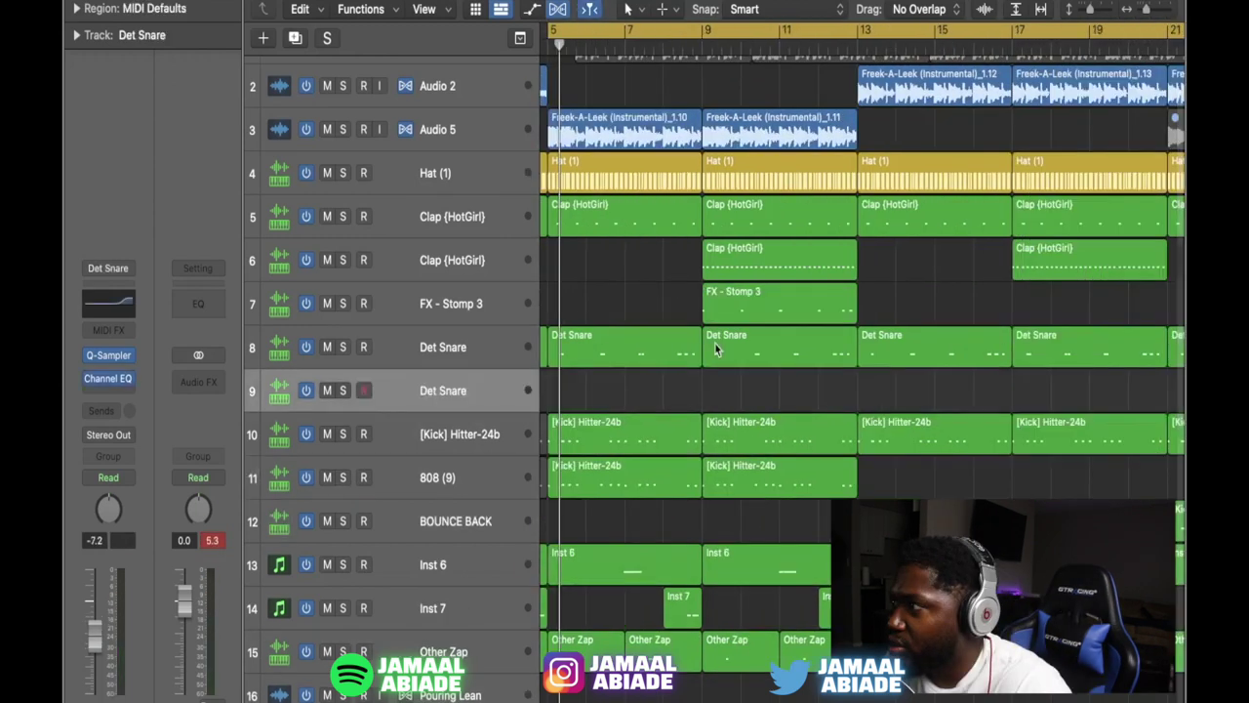
Step: Record a snare roll in bar 28 on the duplicated Det Snare track and delete the stray notes above it
scroll(715, 349, "right", 10)
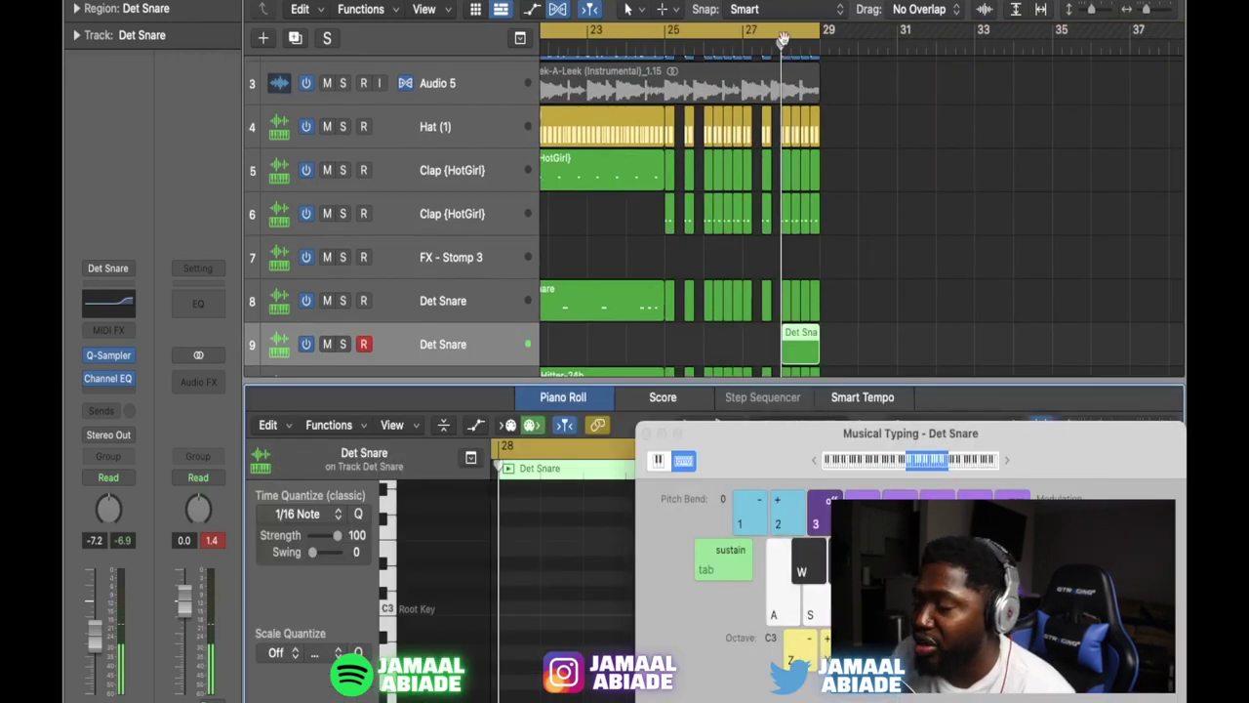
key("r")
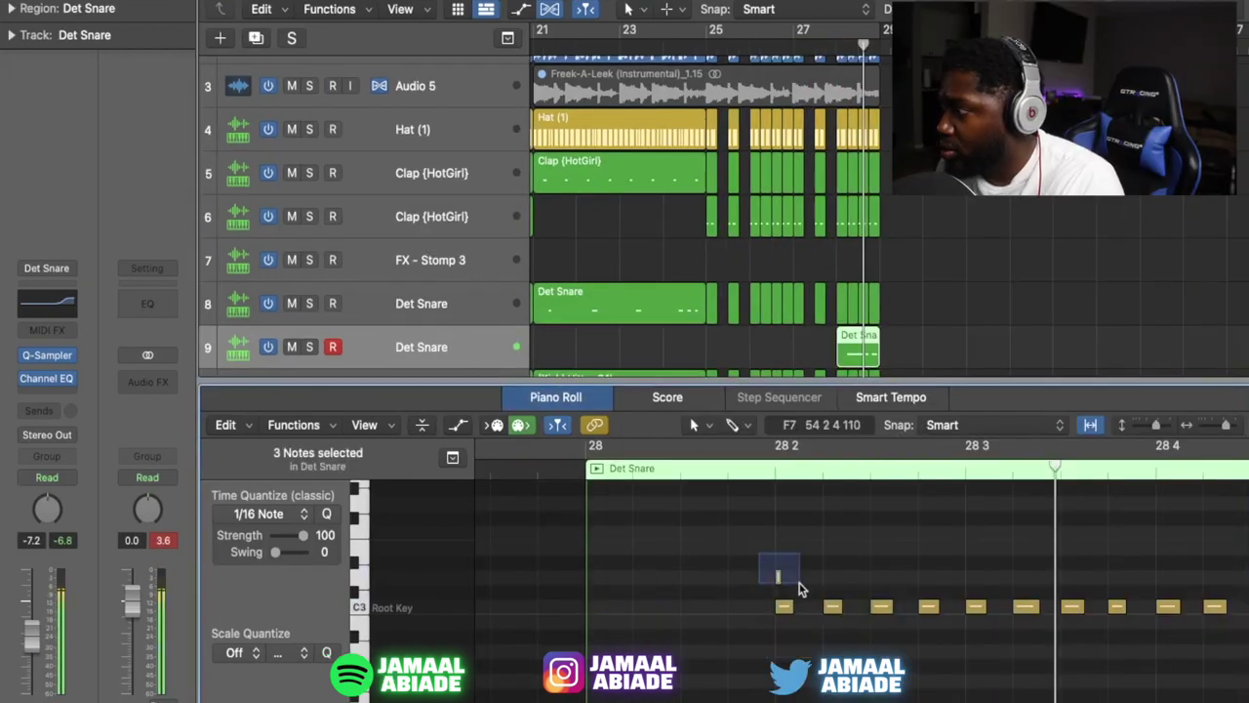
key("BackSpace")
Step: Copy the snare roll's first four notes to the start of bar 28, five semitones higher, and play the fill
left_click_drag(799, 583, 927, 651)
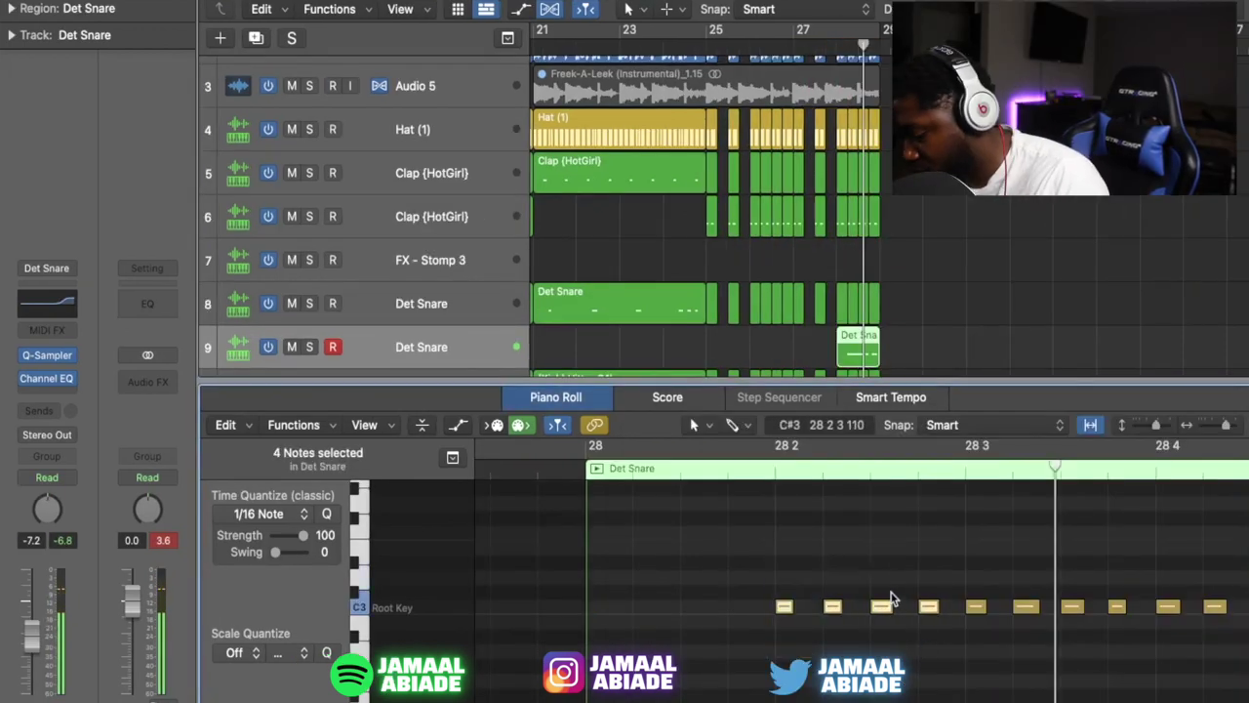
left_click_drag(787, 611, 596, 531)
left_click(834, 47)
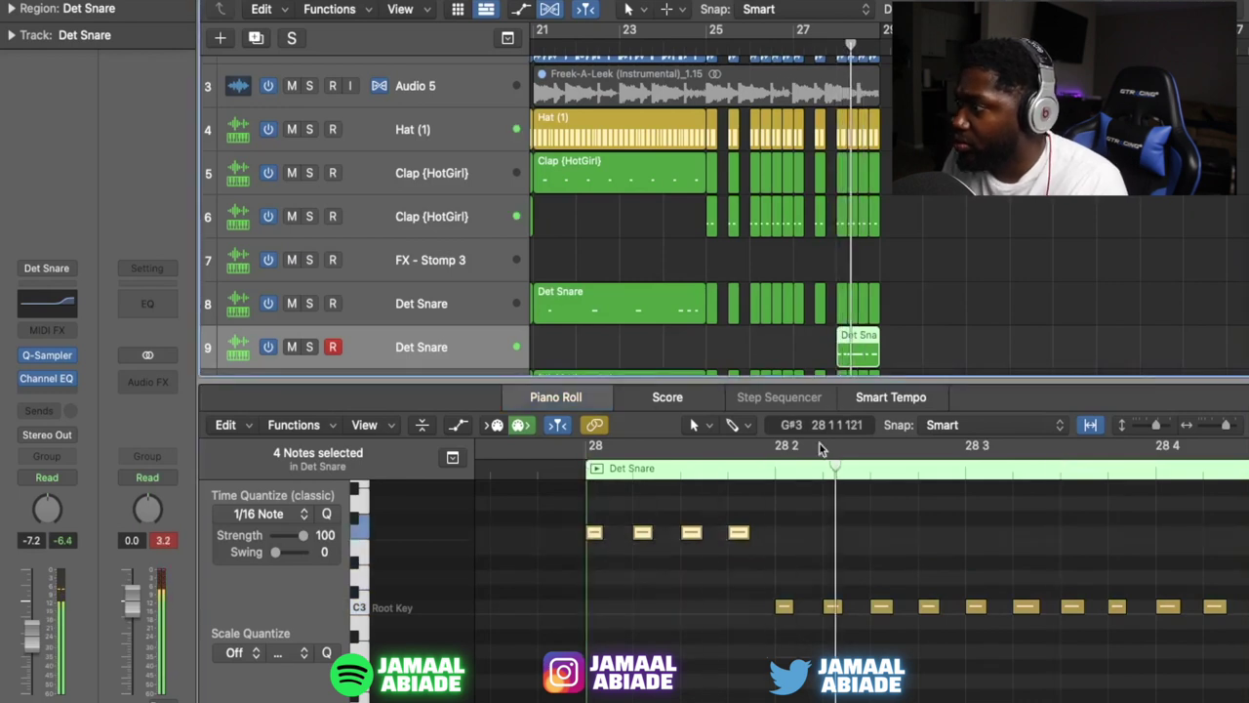
Step: Raise the four snare notes starting at 28 2 by one semitone
left_click_drag(751, 579, 933, 620)
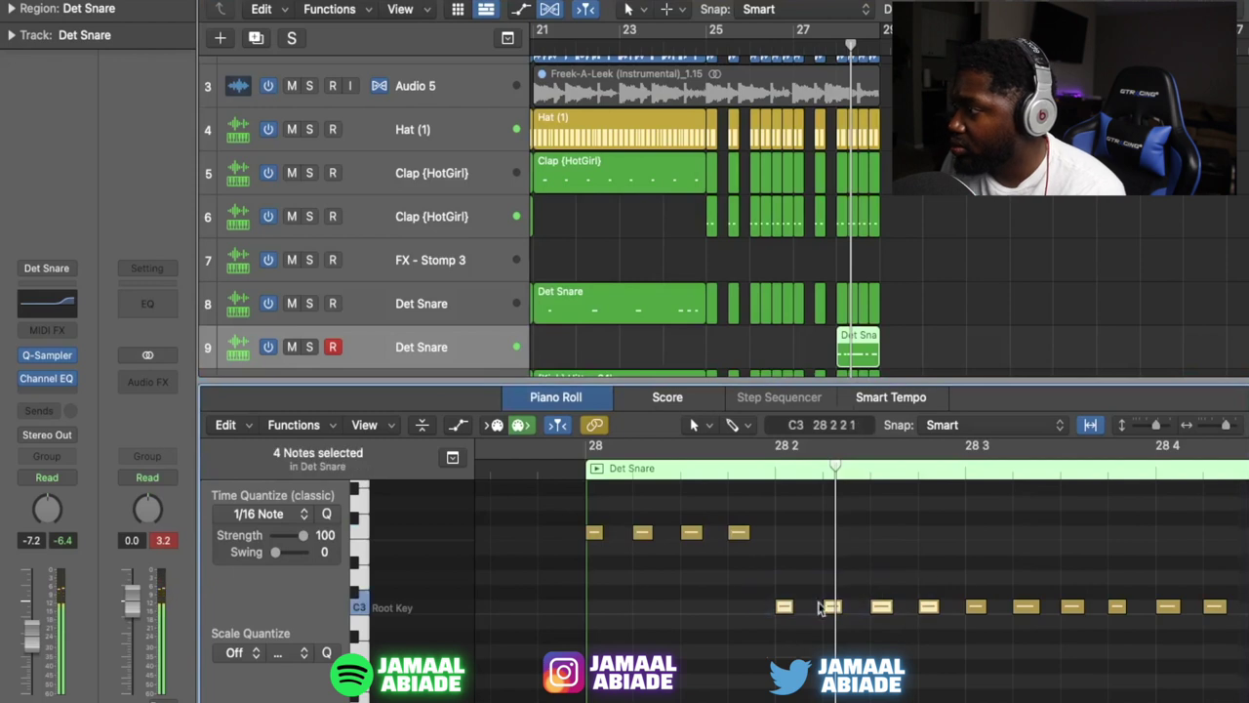
mouse_move(783, 607)
left_mouse_down()
mouse_move(783, 541)
mouse_move(784, 634)
mouse_move(786, 592)
left_mouse_up()
left_click(764, 543)
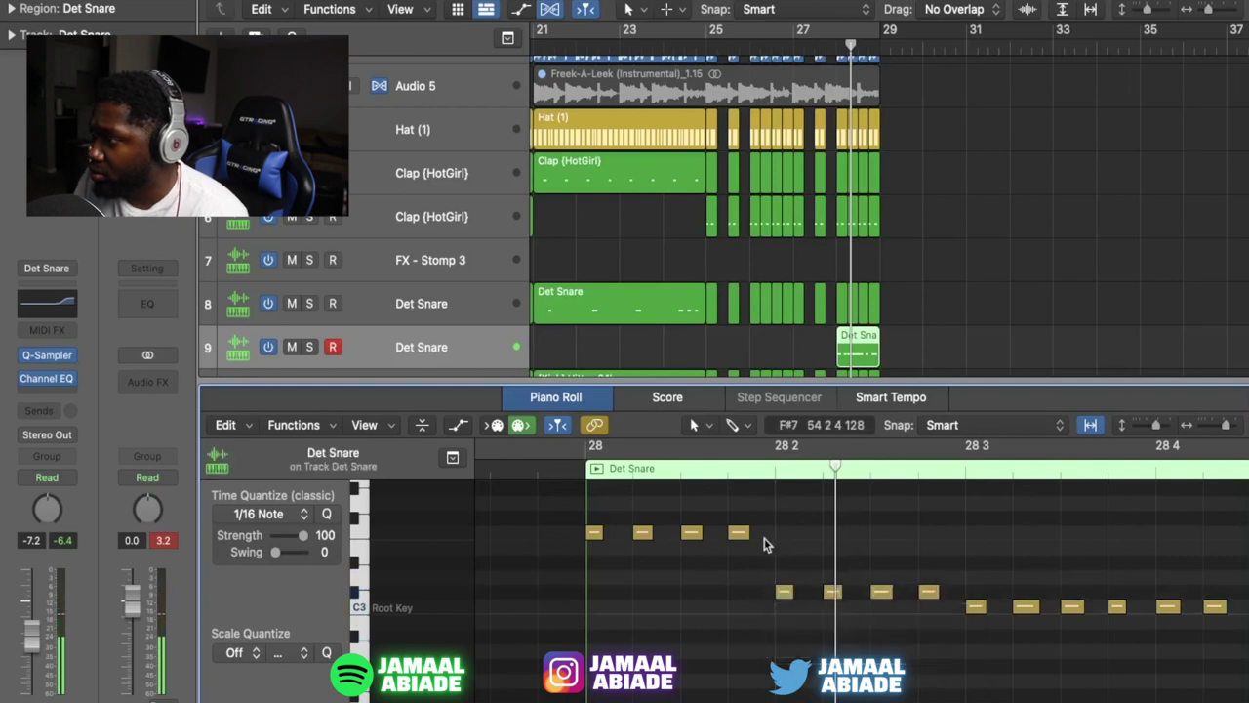
mouse_move(609, 525)
left_mouse_down()
mouse_move(593, 529)
mouse_move(593, 510)
left_mouse_up()
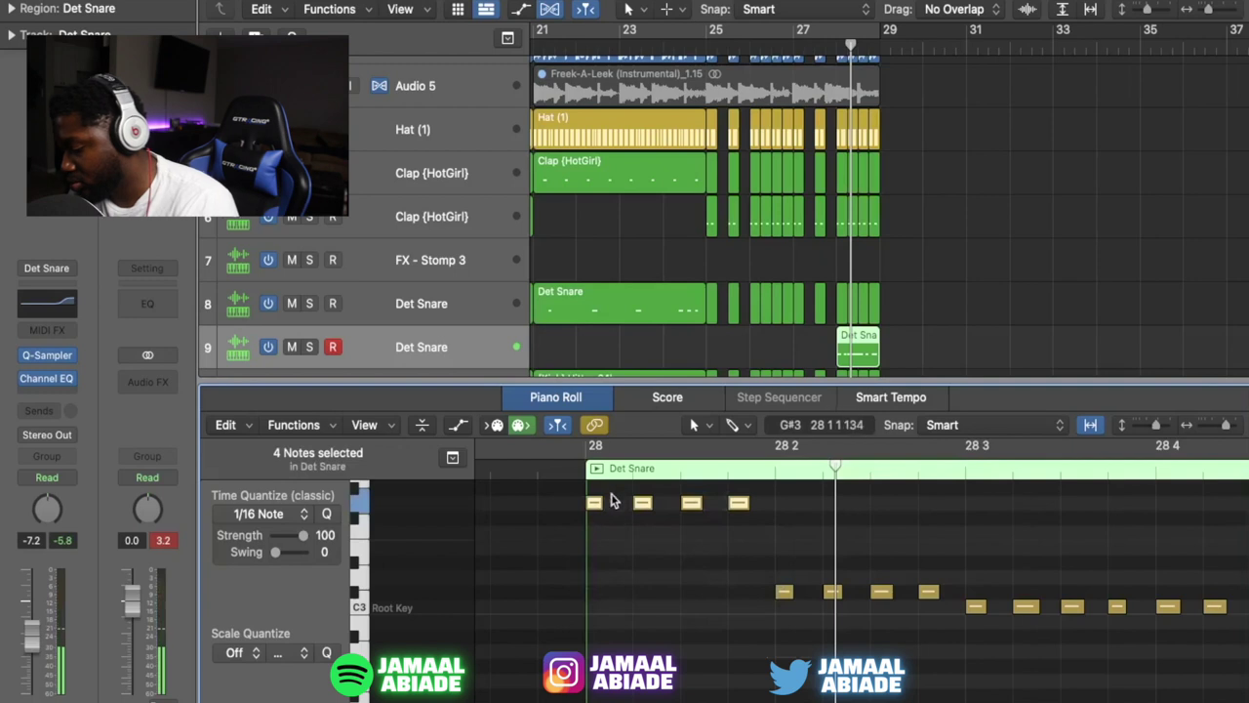
Step: Lower the four snare notes starting at 28 3 by four semitones to G#2 and delete the notes after them
scroll(742, 525, "right", 2)
scroll(742, 525, "up", 1)
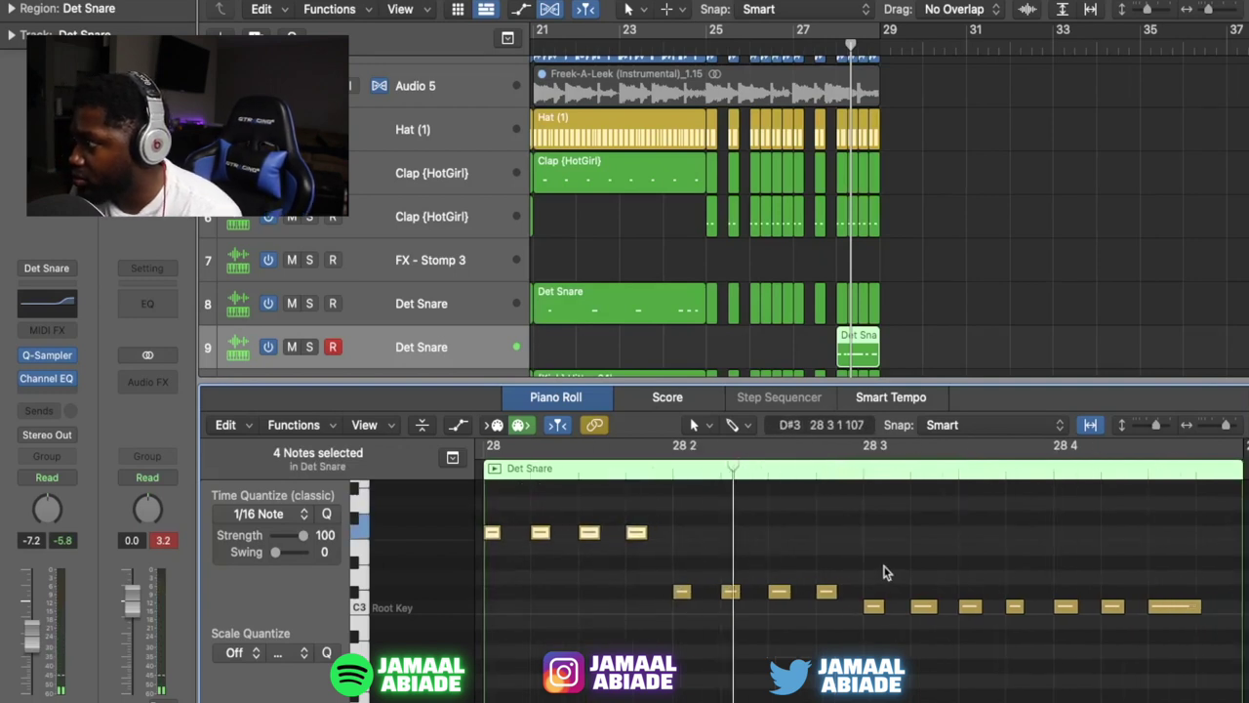
left_click_drag(868, 590, 1015, 614)
left_click_drag(874, 607, 871, 667)
scroll(1015, 585, "right", 2)
left_click_drag(989, 576, 1145, 634)
key("Delete")
Step: Copy the four G#2 snare notes to 28 4, three semitones lower, and play the fill
left_click_drag(1080, 691, 825, 652)
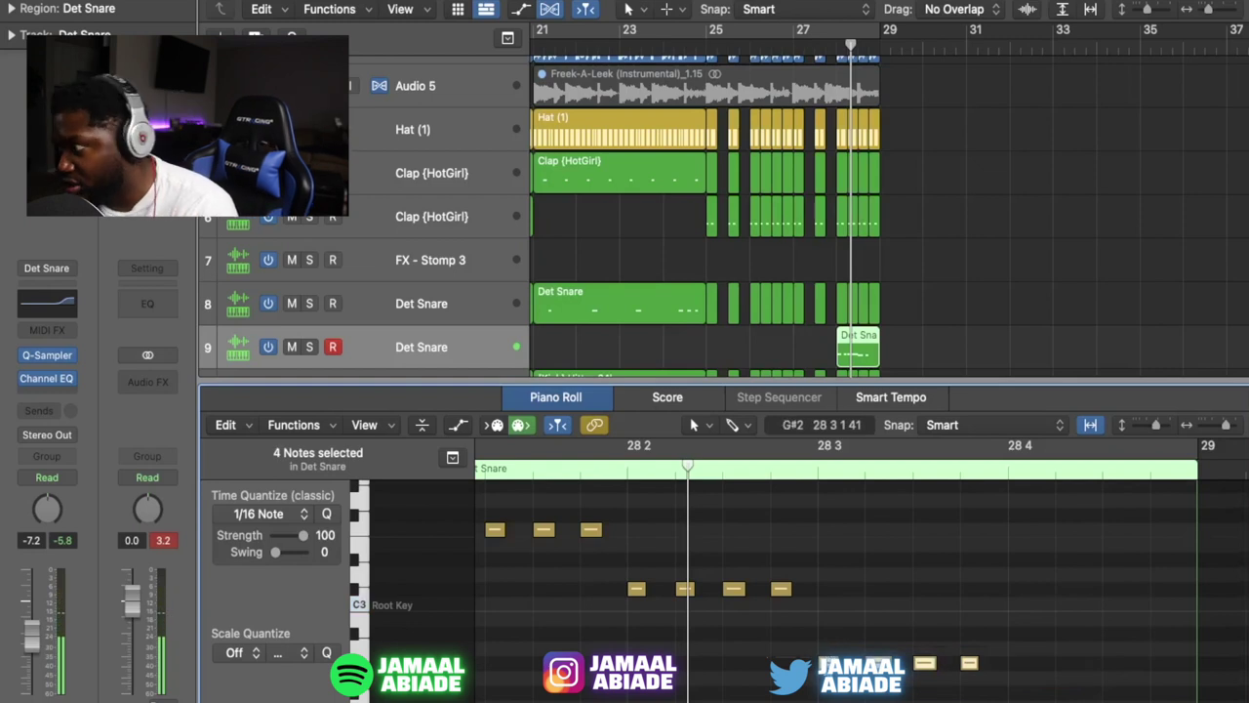
left_click_drag(967, 664, 1024, 685)
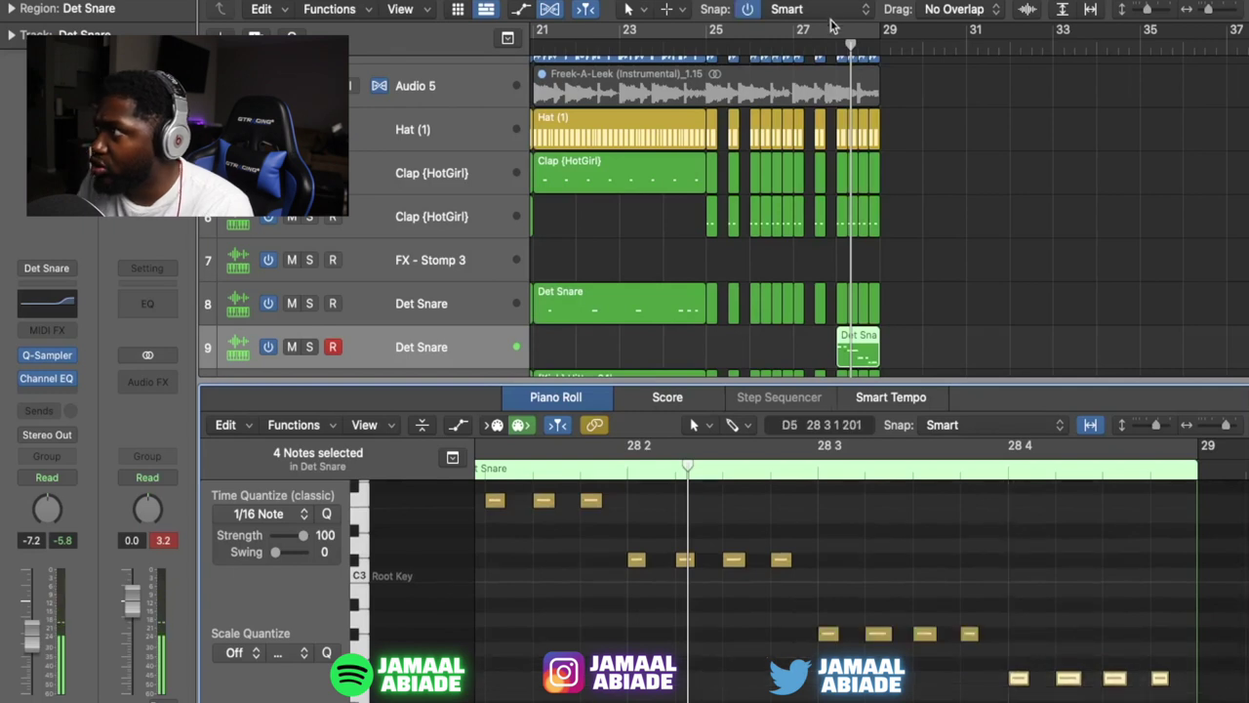
left_click(830, 45)
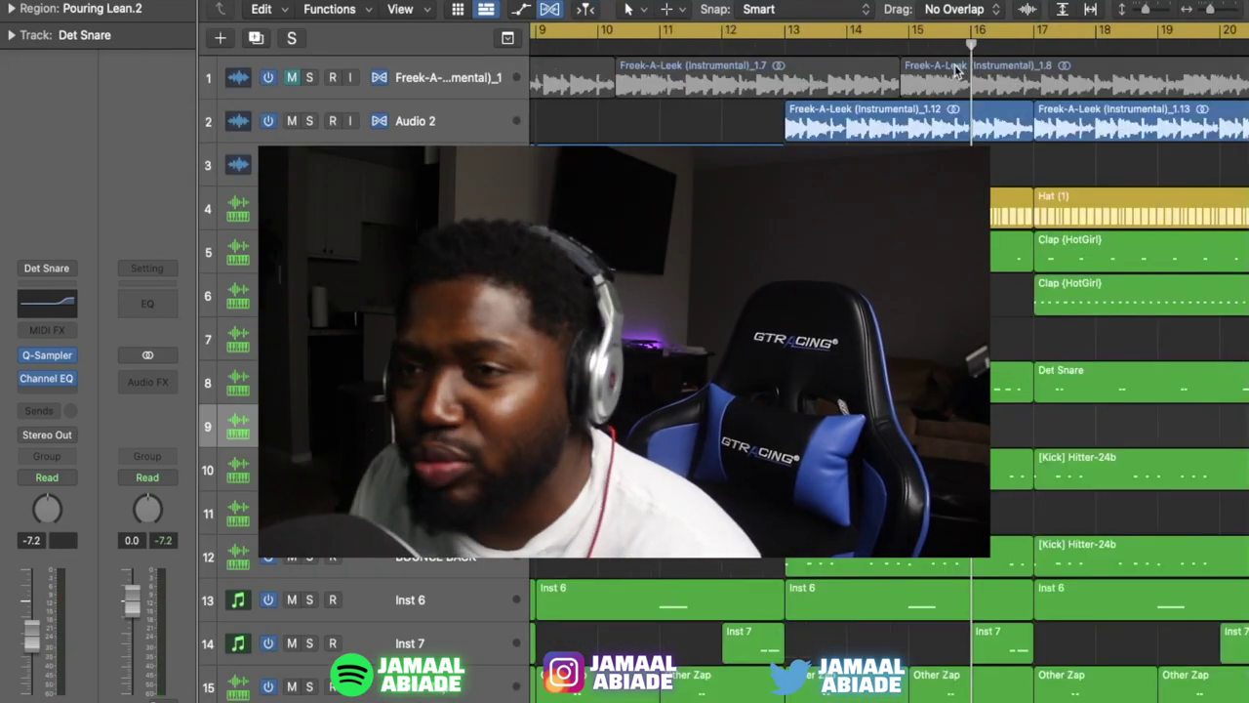
Step: Show the extra region parameters for Audio 2 and increase the fade-out on the Freek-A-Leek region ending at bar 17
mouse_move(986, 49)
left_mouse_down()
mouse_move(974, 49)
mouse_move(1008, 53)
left_mouse_up()
left_click(959, 141)
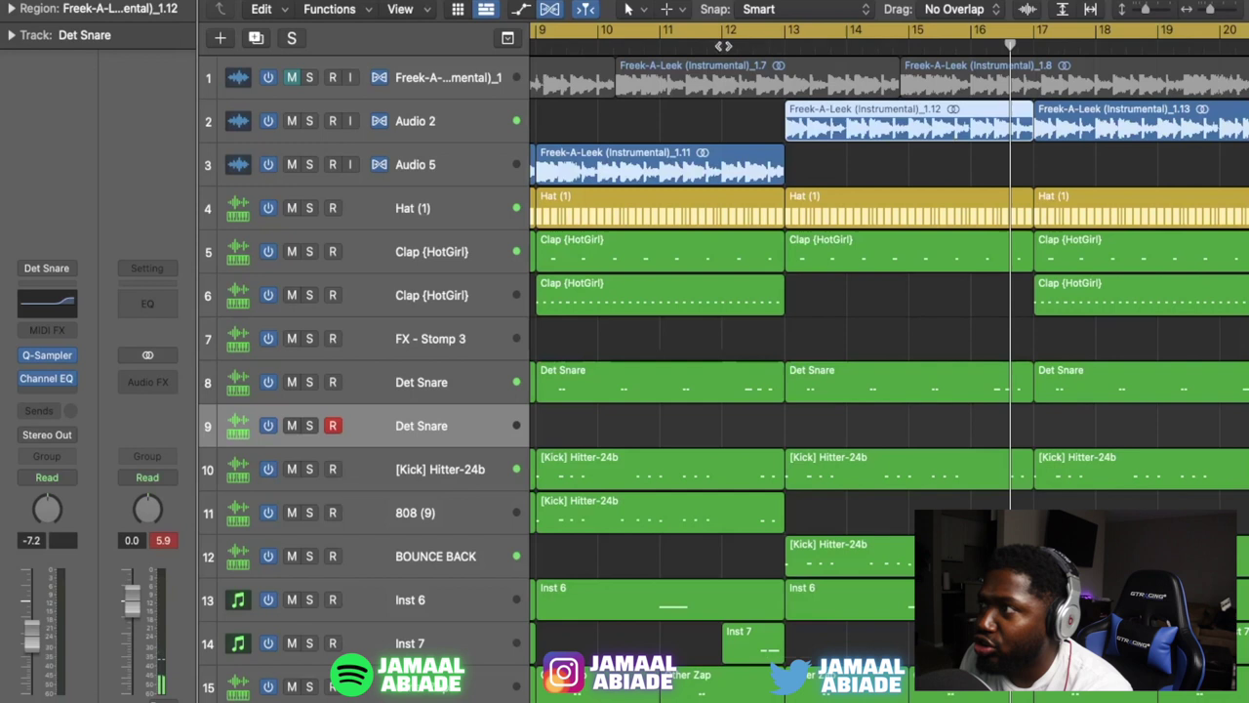
left_click(478, 124)
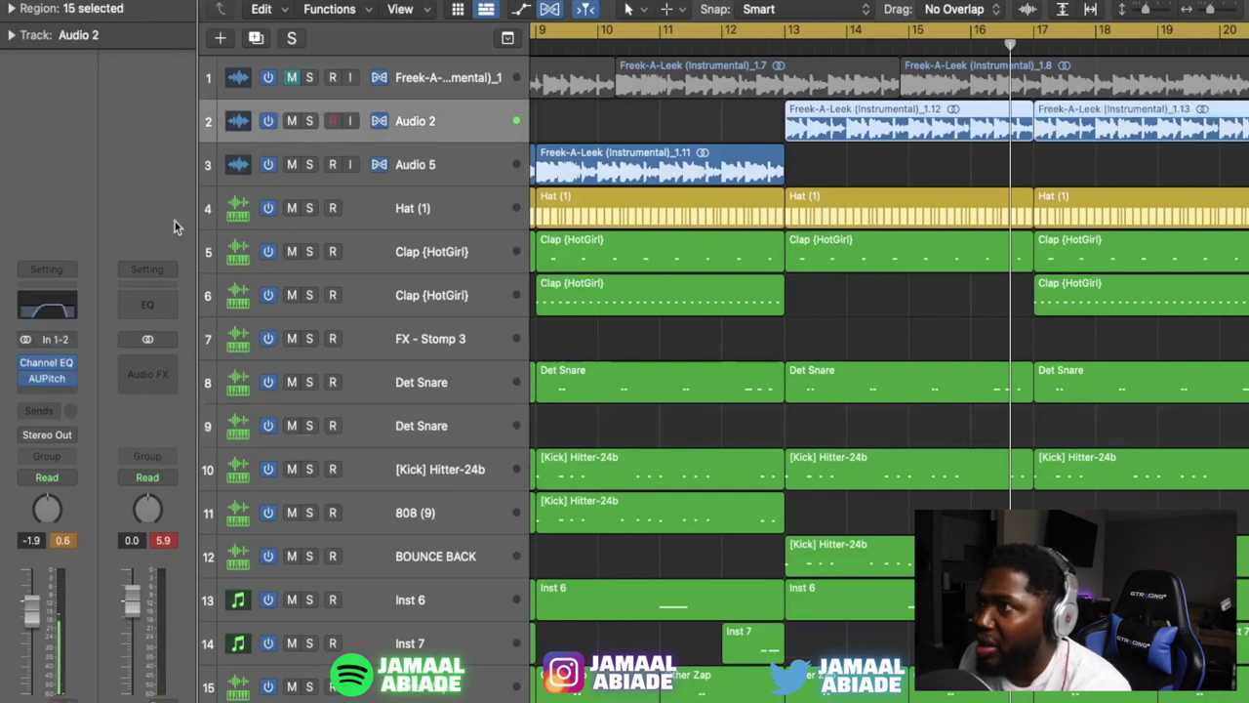
left_click(16, 10)
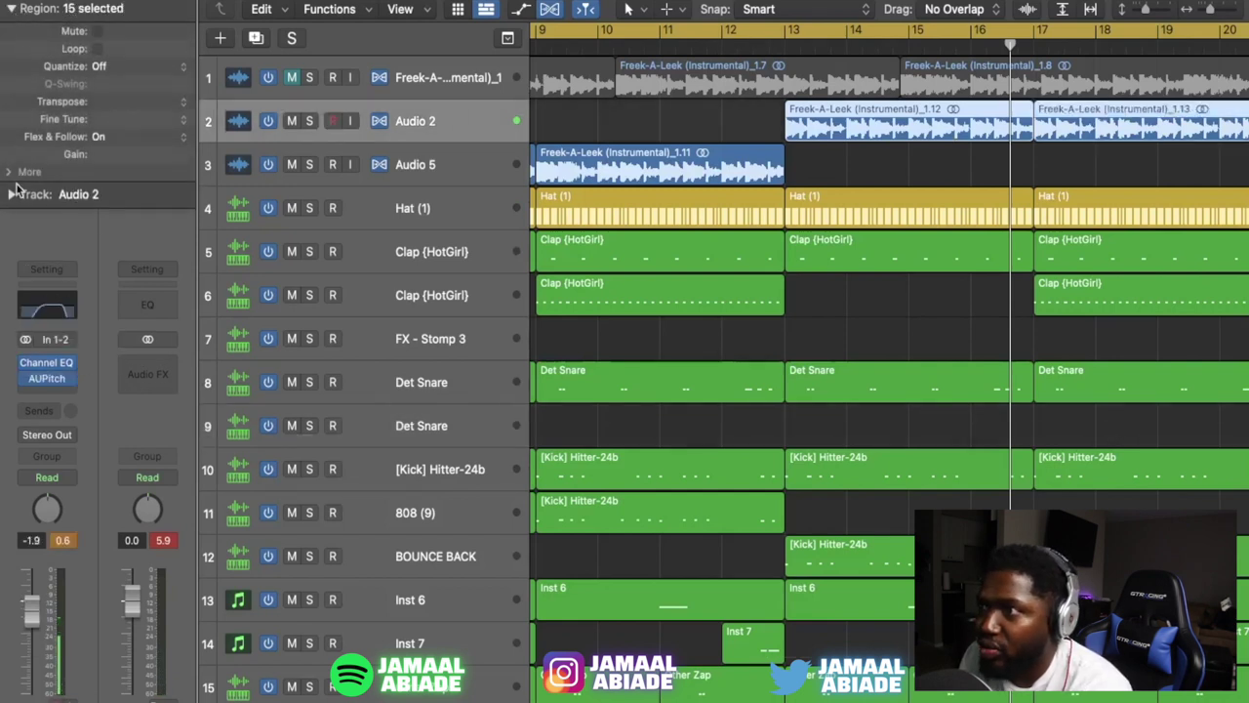
left_click(8, 172)
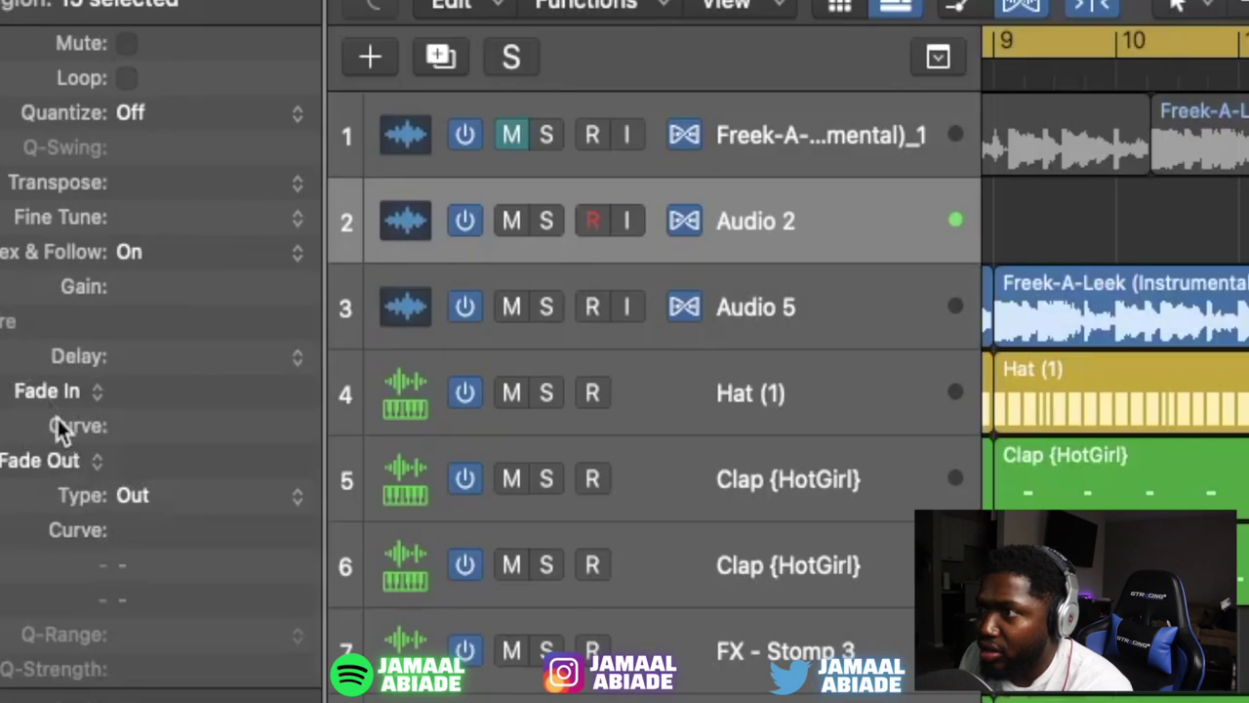
left_click(117, 494)
left_click(84, 501)
left_click_drag(138, 461, 138, 390)
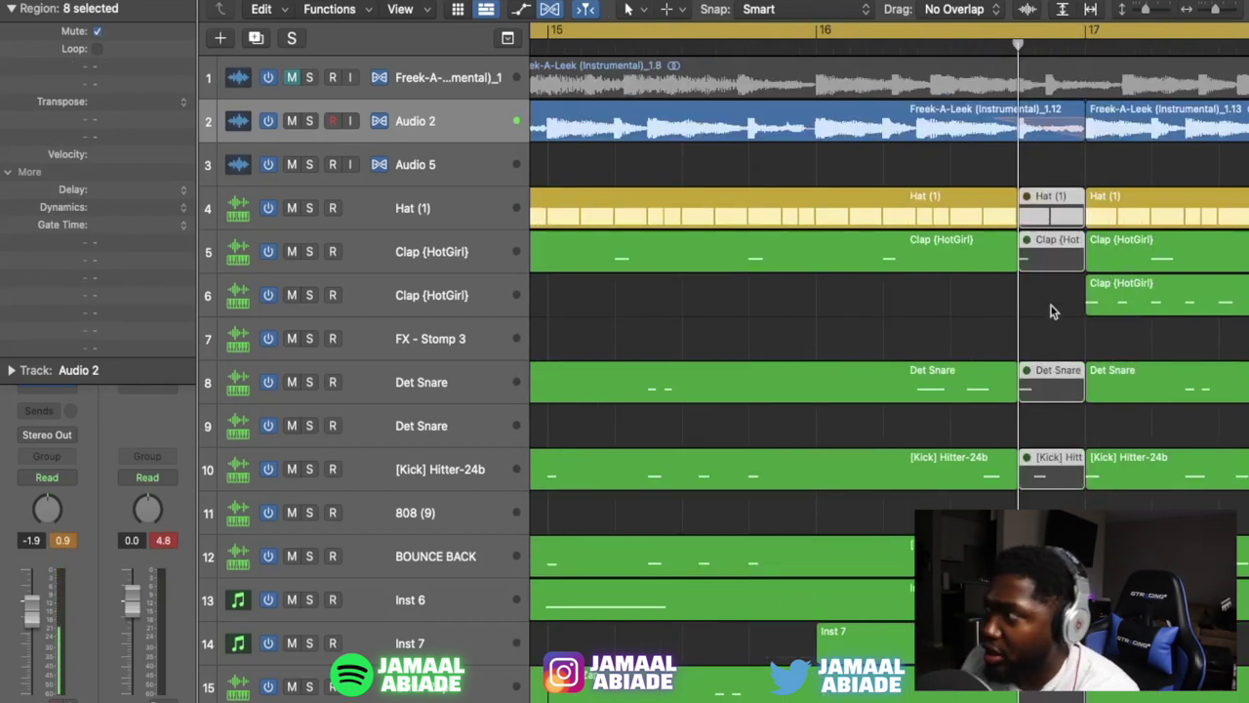
Step: Unmute only the short Clap {HotGirl} region just before bar 17 and play the transition from bar 16
left_click(1051, 306)
left_click(1043, 269)
key("ctrl+m")
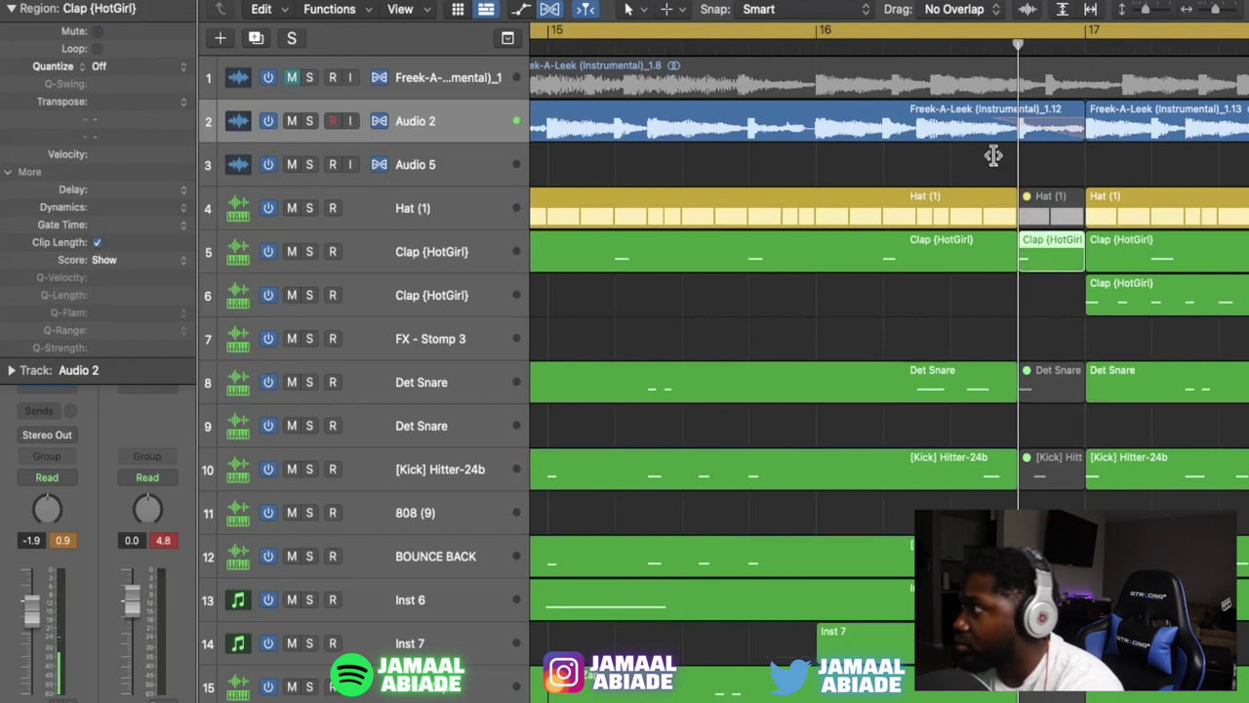
left_click(825, 42)
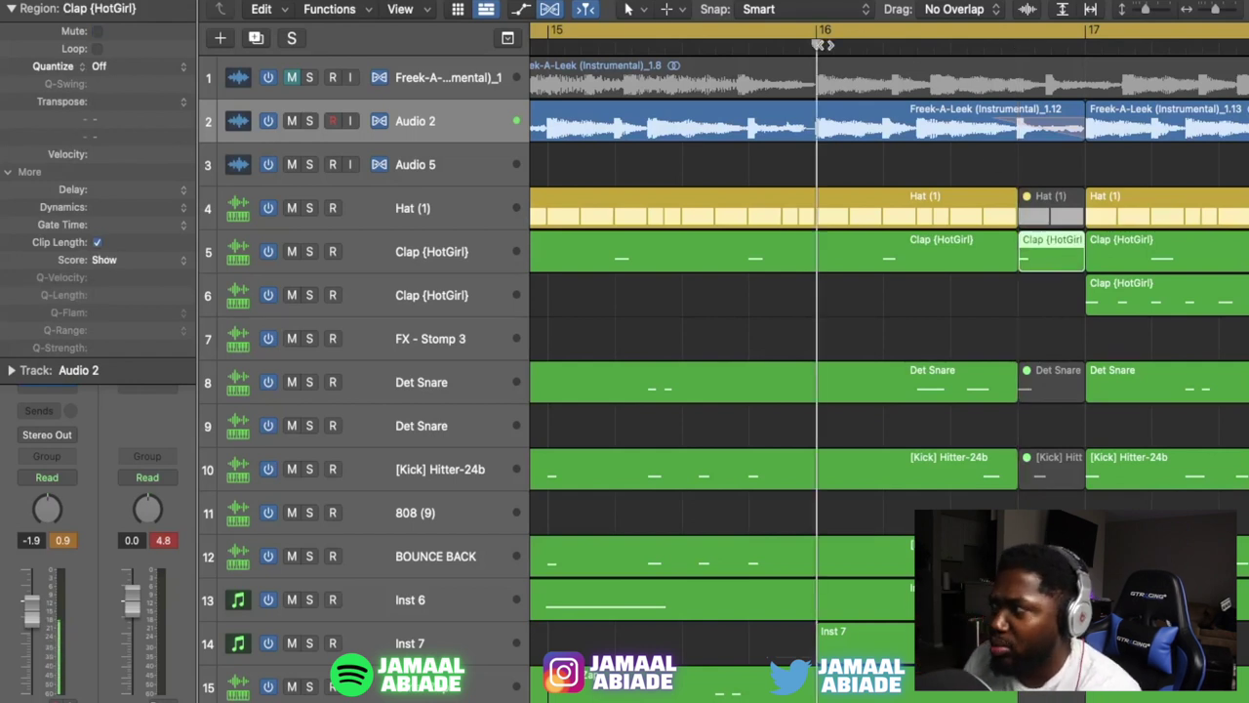
key("space")
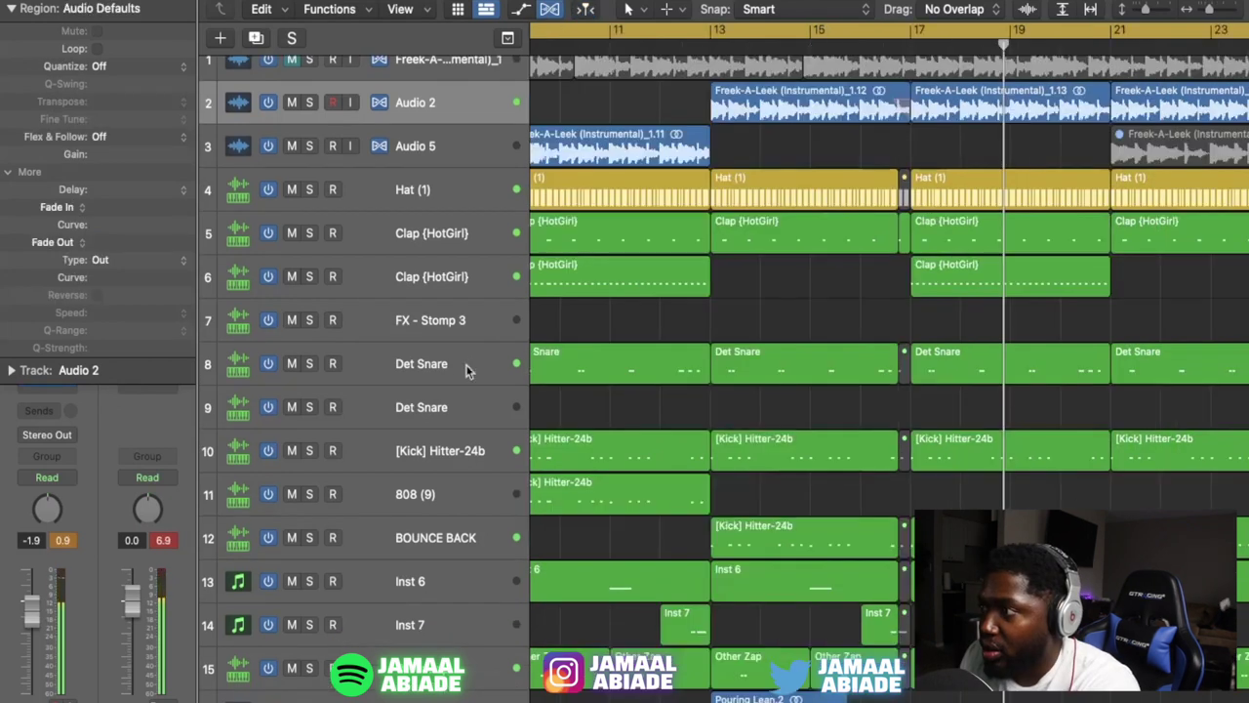
Step: With the empty Det Snare track selected, search the Desktop folder for "yup" and audition the second Yup Vox.wav
left_click(444, 407)
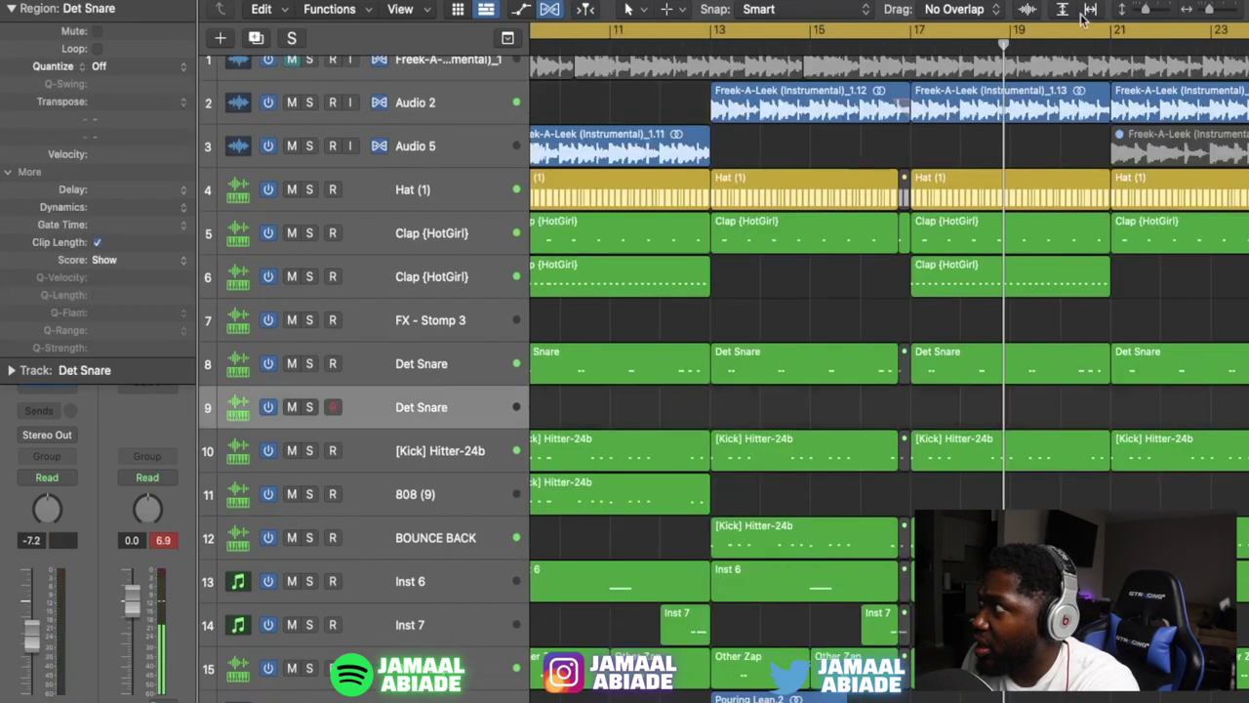
key("f")
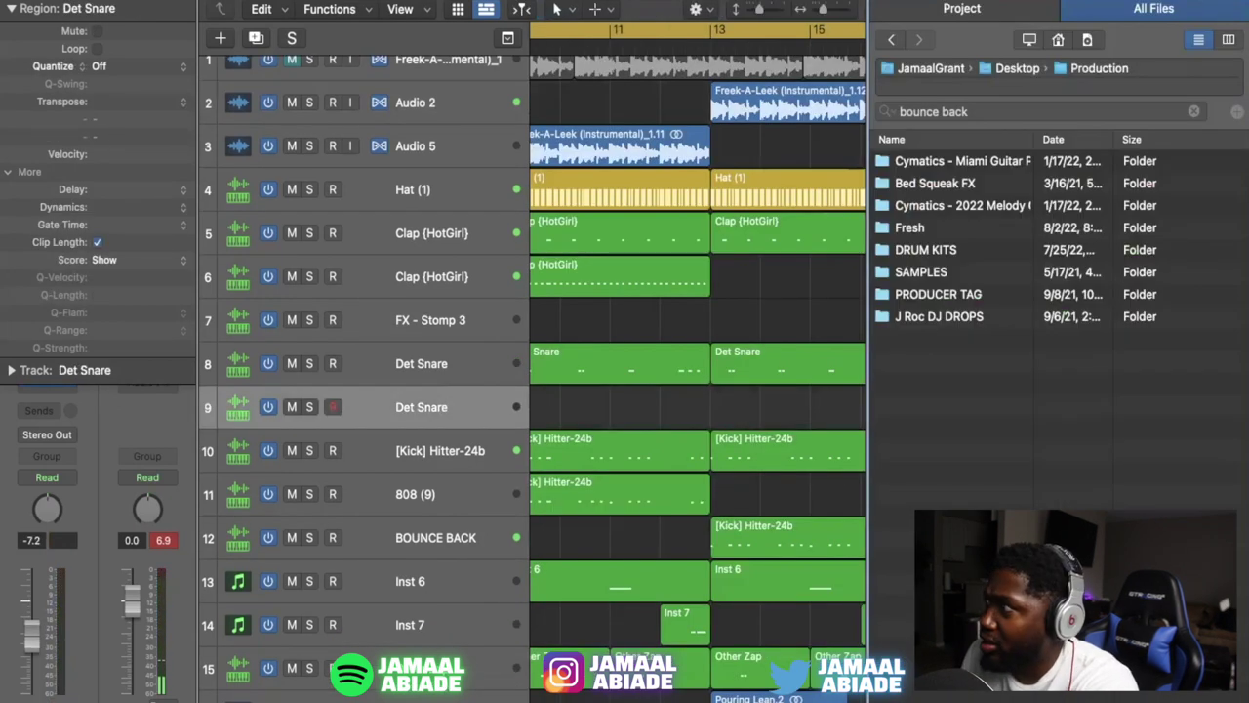
double_click(1073, 115)
left_click_drag(1072, 116, 1019, 80)
left_click(1015, 70)
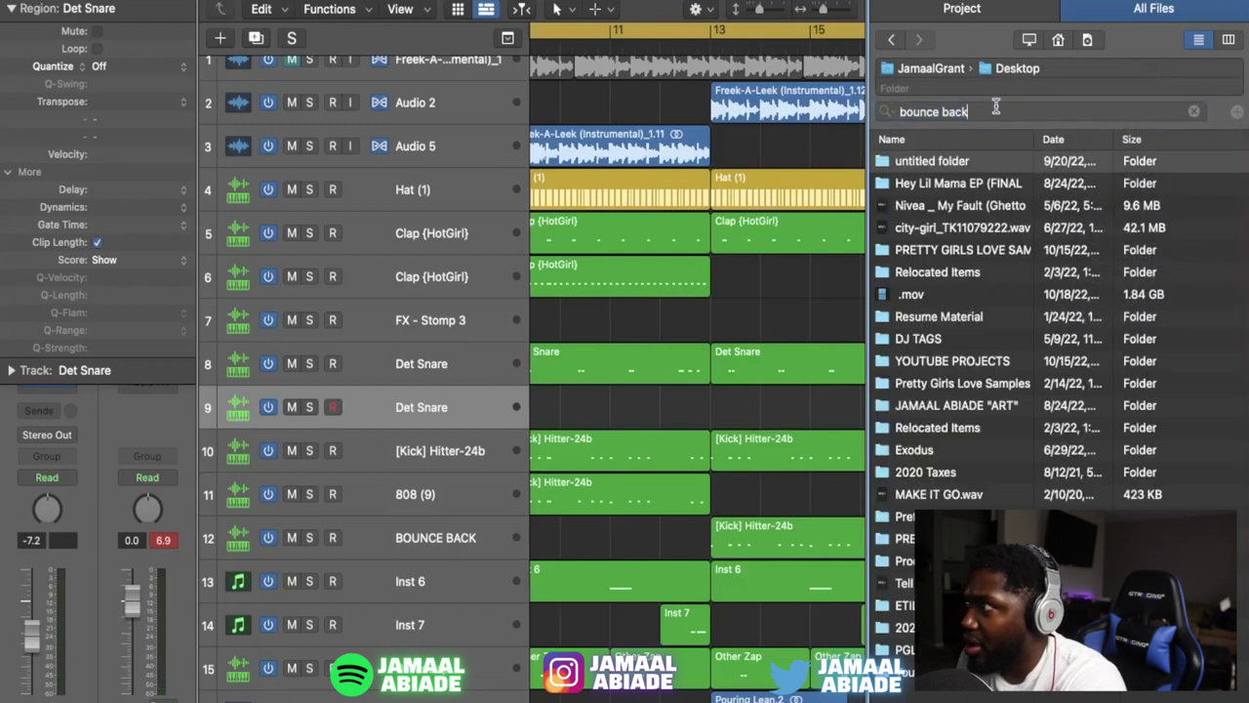
triple_click(996, 106)
type("yup")
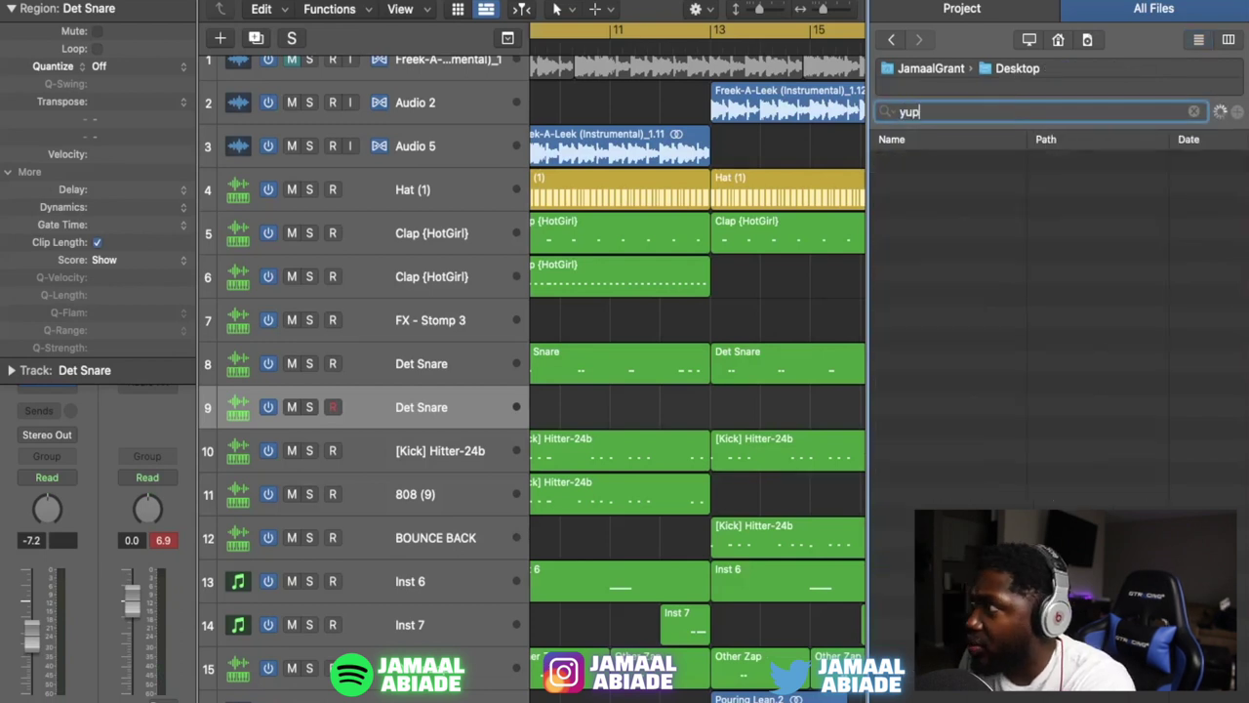
left_click(880, 185)
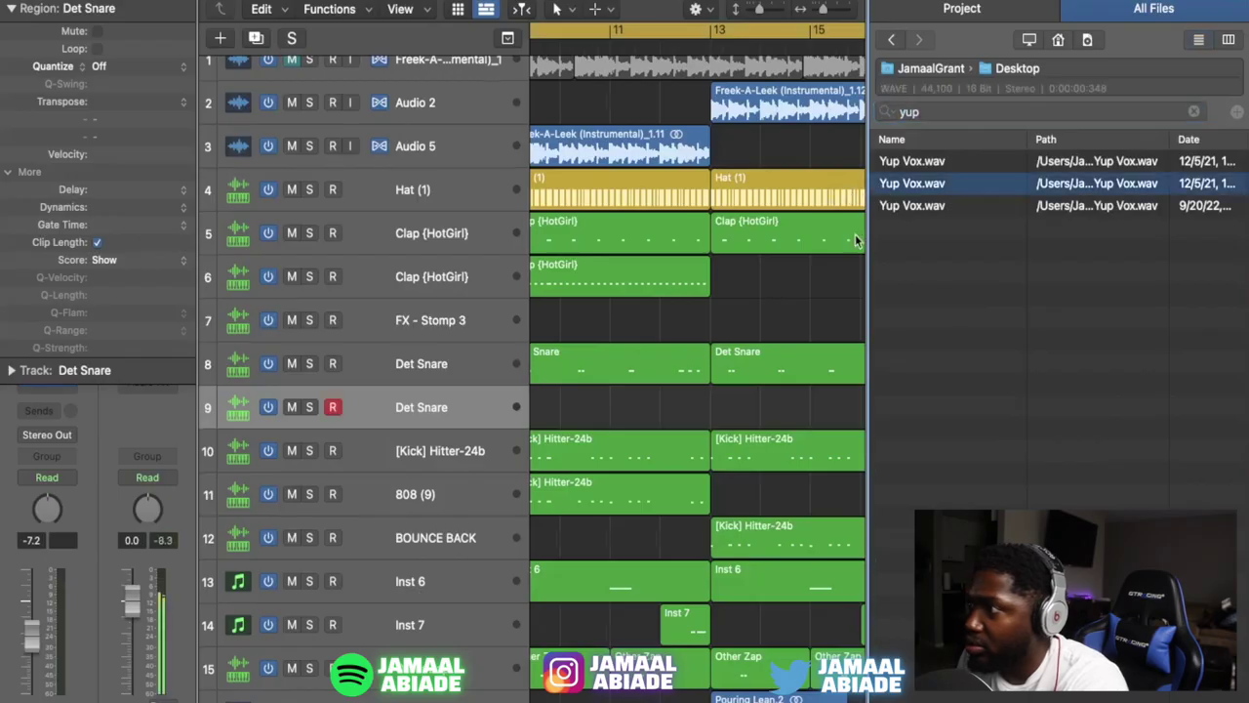